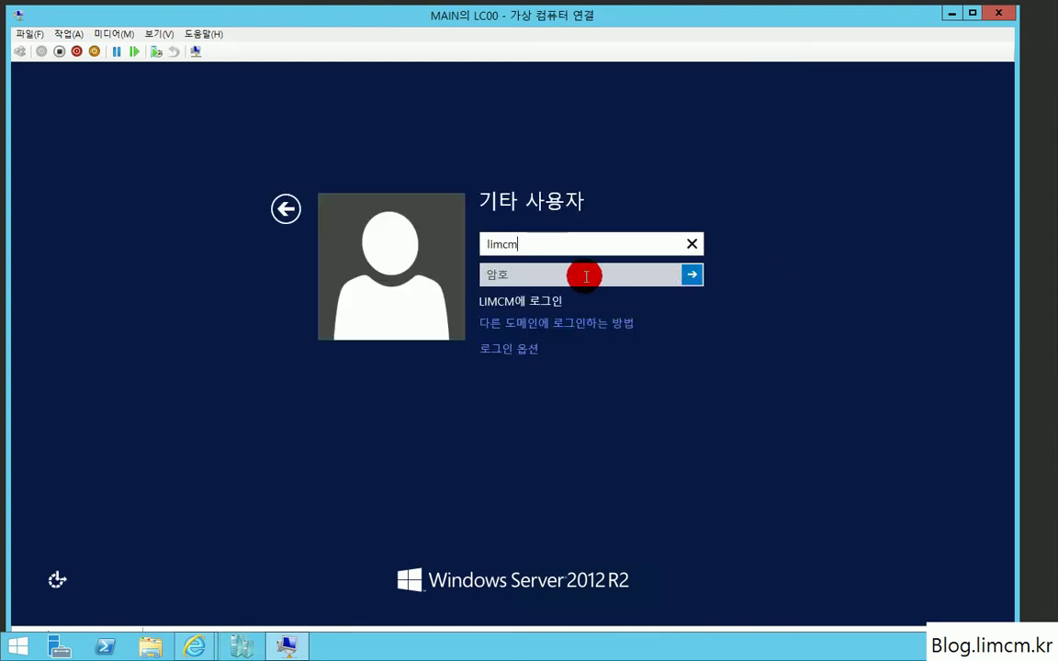
Step: Clear the wrong-password error and sign in with the domain administrator account and its password
left_click(586, 274)
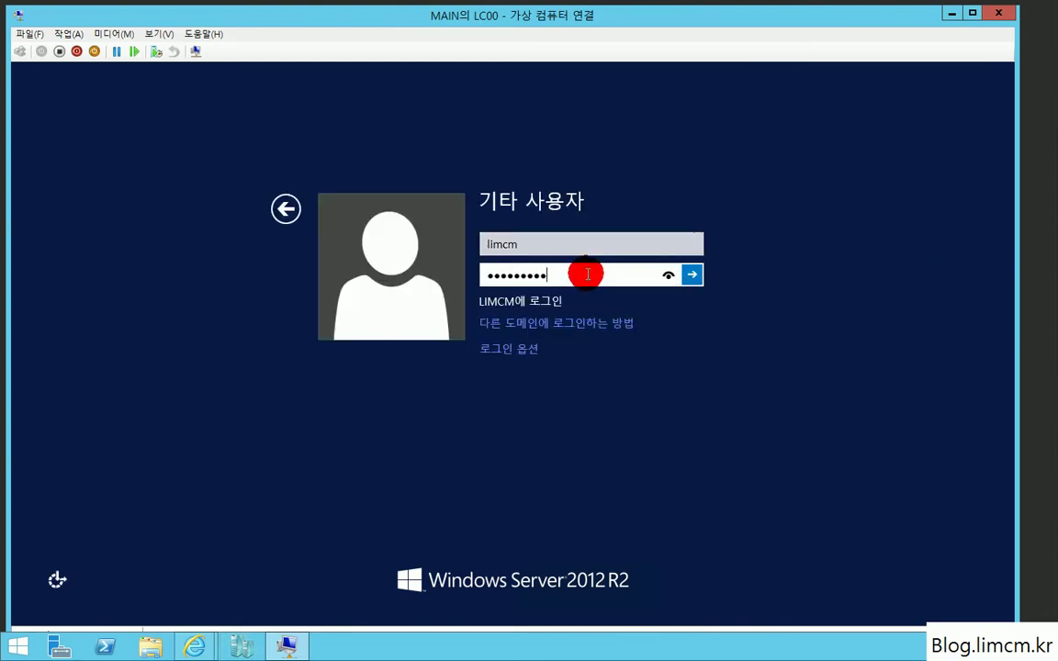
key("Return")
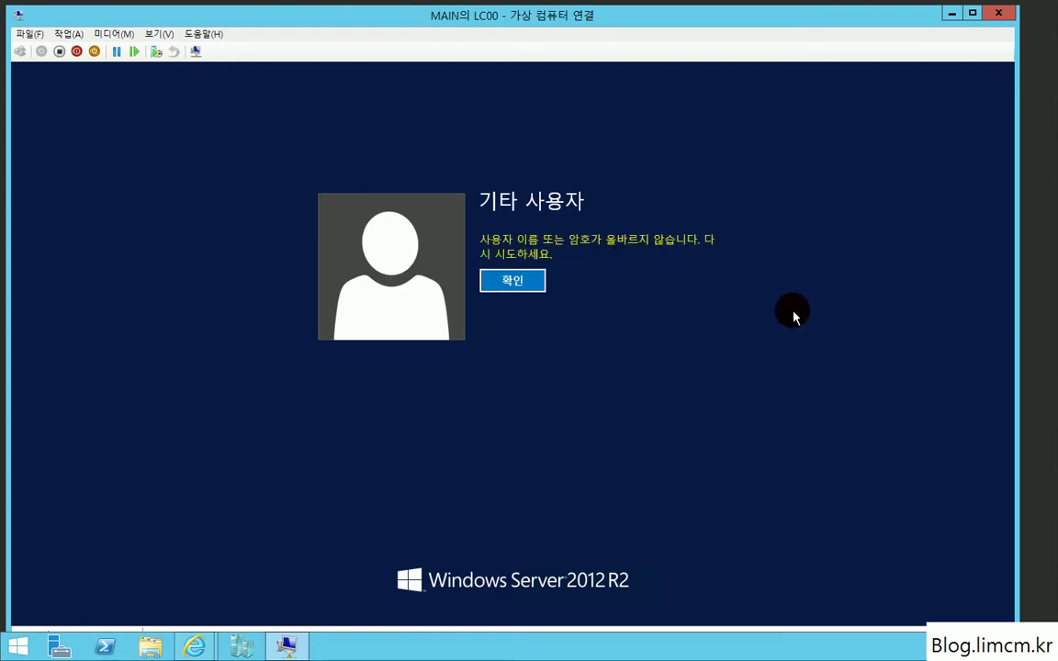
left_click(511, 282)
left_click(509, 276)
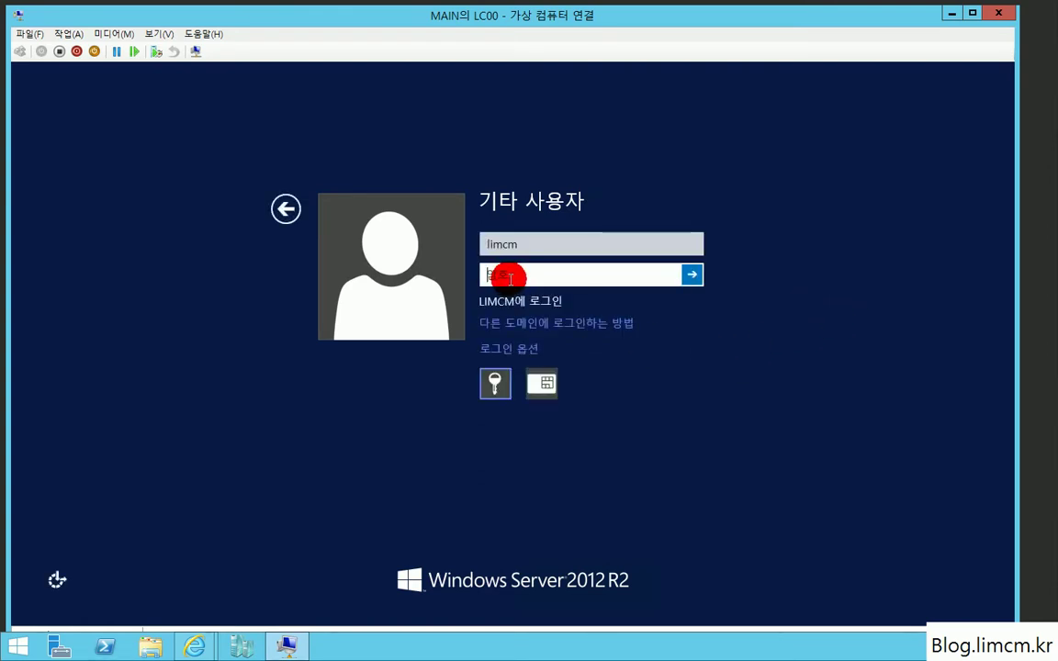
left_click(514, 241)
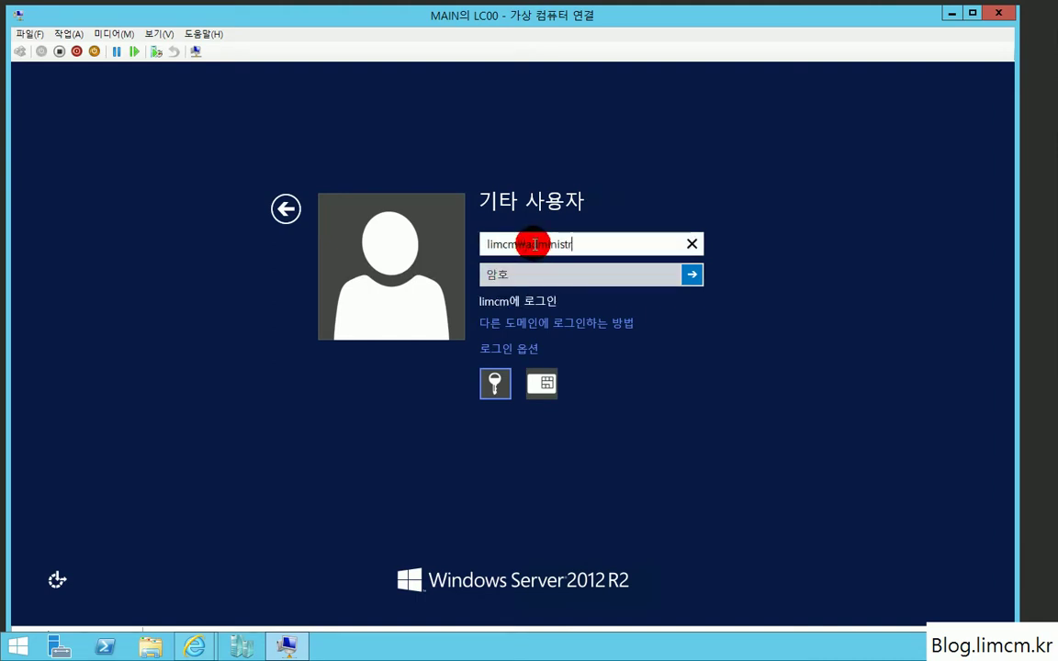
key("Tab")
type("••••••••••")
key("Return")
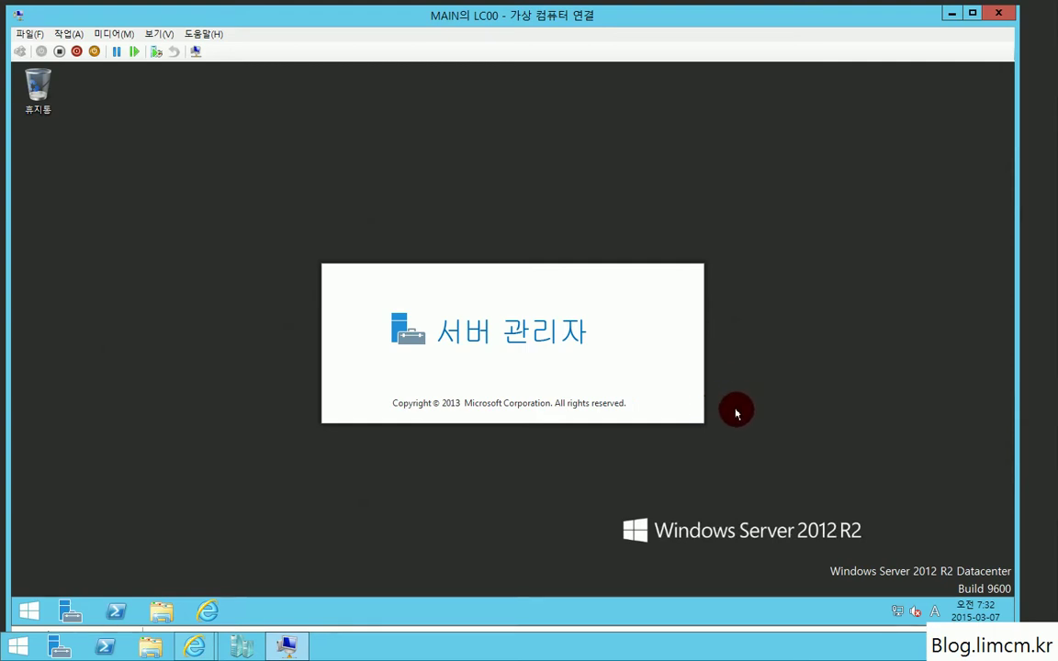
Step: Start the Add Roles and Features wizard and advance to the Features page
left_click(696, 392)
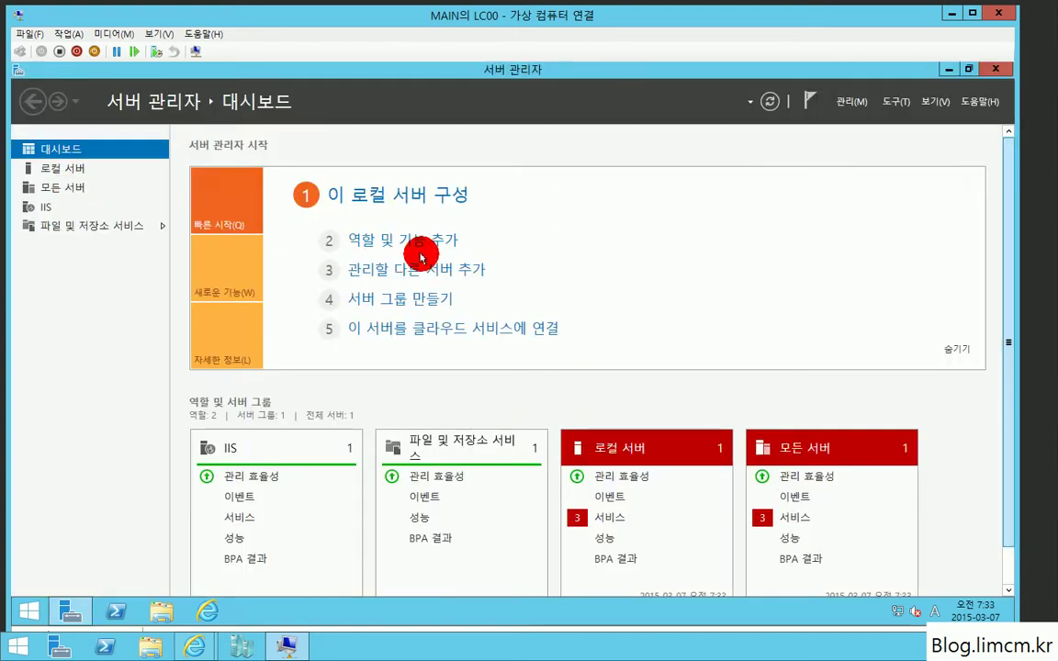
left_click(418, 246)
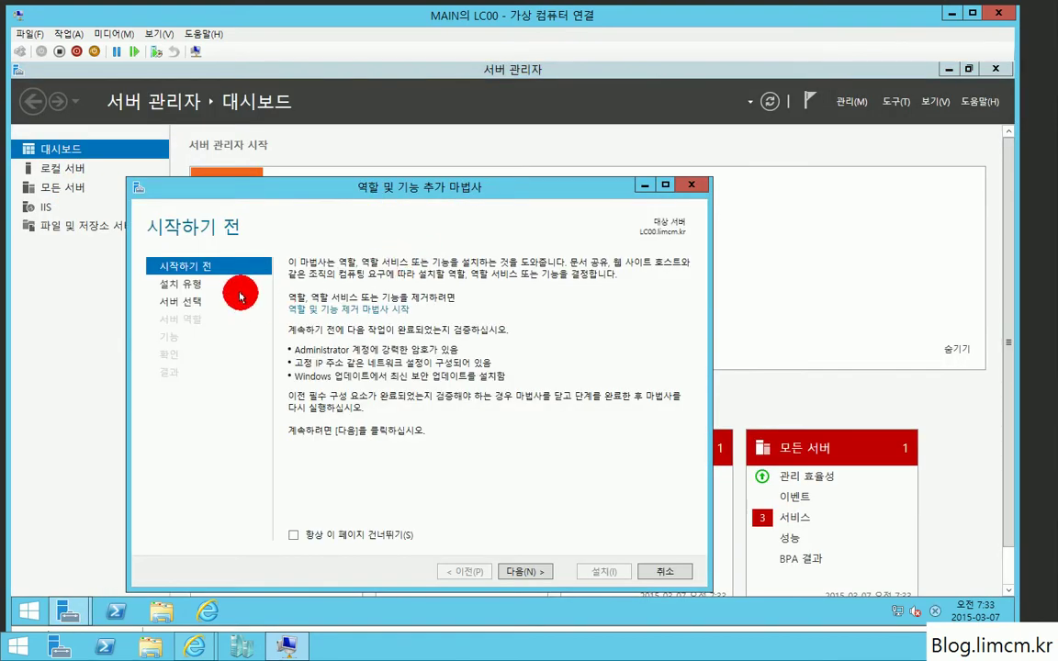
left_click(183, 285)
left_click(184, 305)
left_click(176, 321)
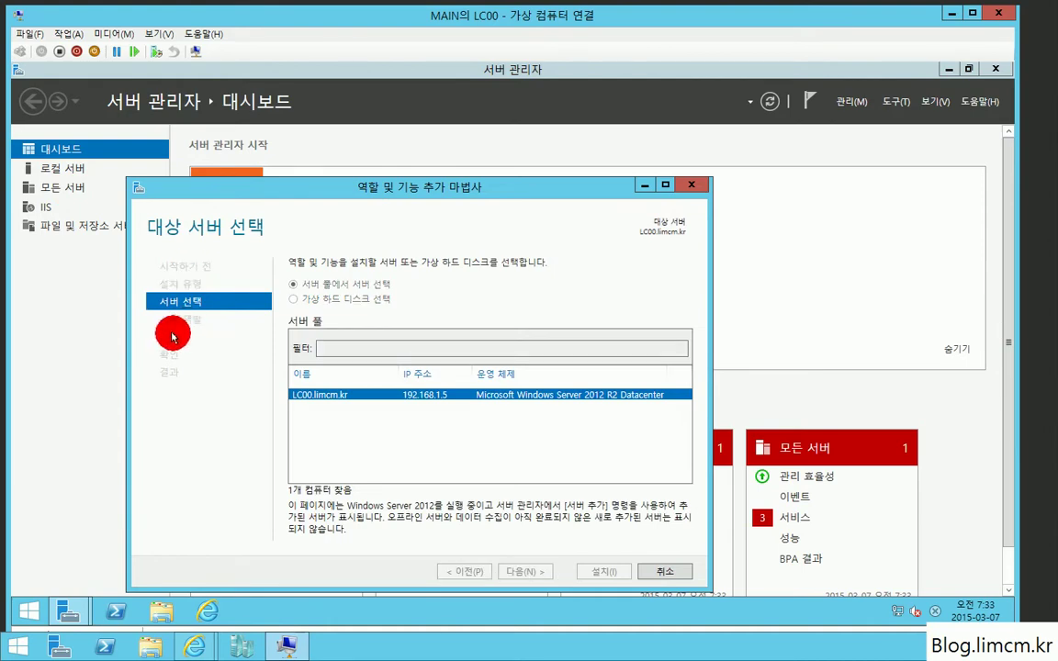
left_click(266, 337)
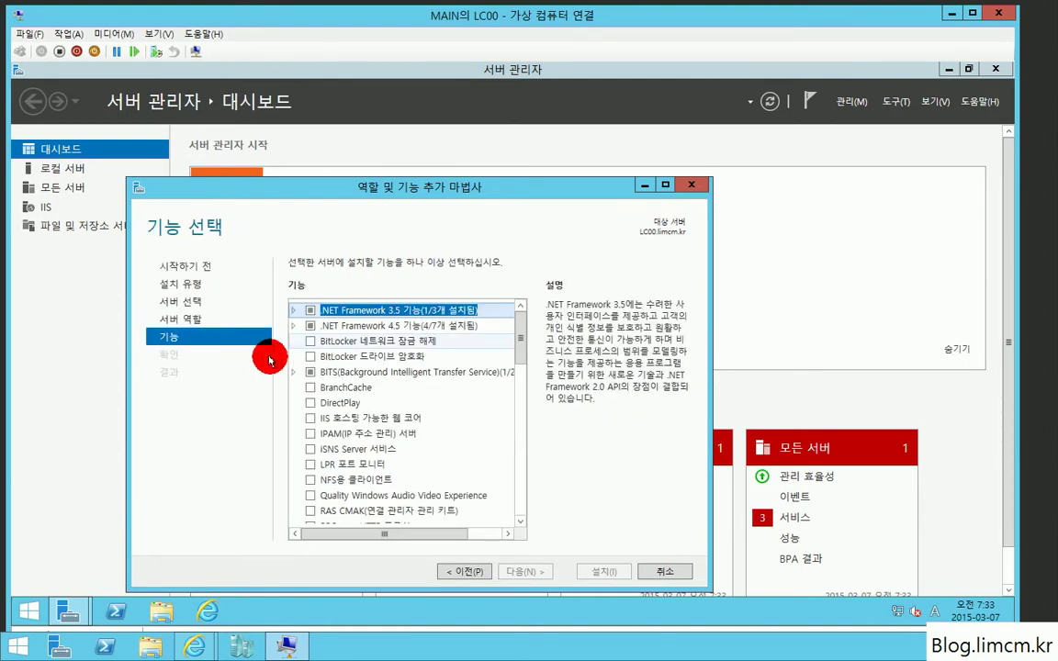
Step: Select .NET Framework 3.5 HTTP Activation, with its required features, and Non-HTTP Activation
left_click(293, 312)
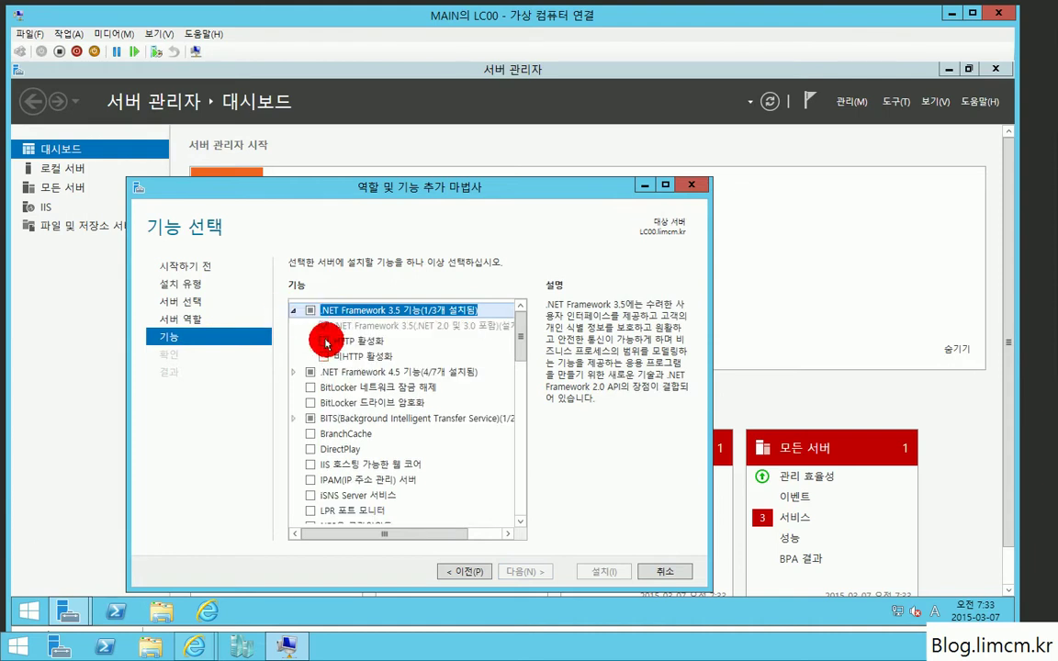
left_click(323, 343)
left_click(323, 342)
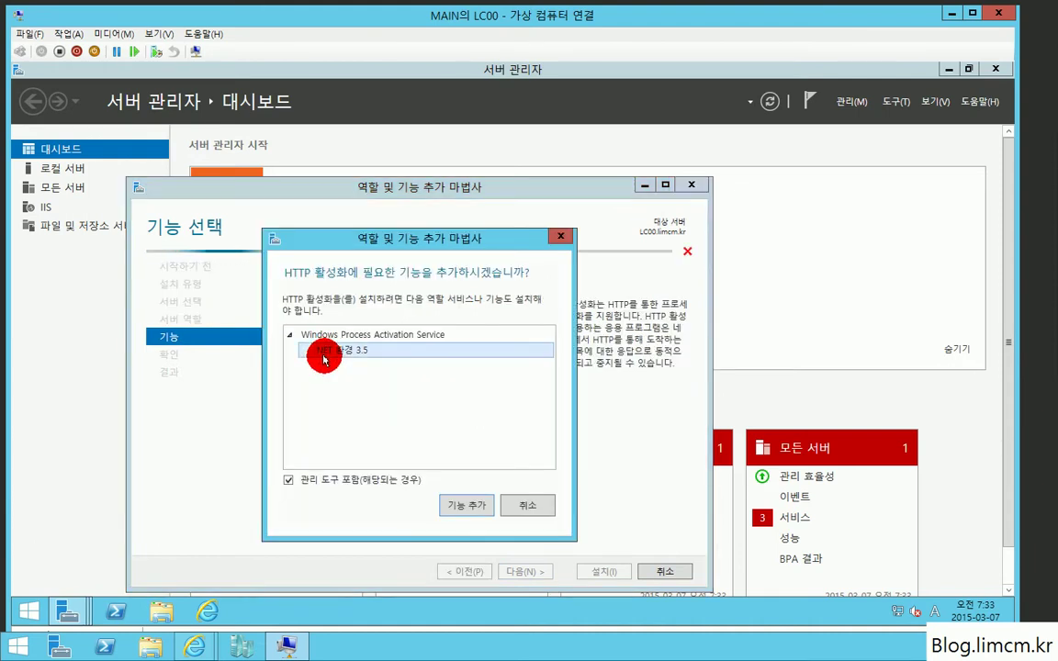
left_click(460, 500)
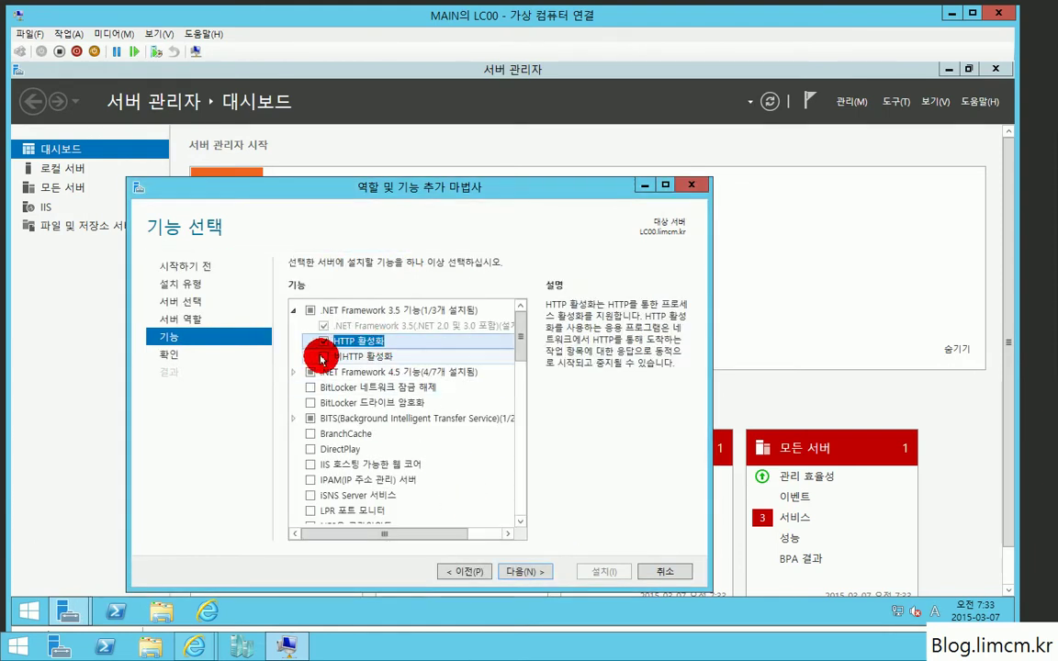
left_click(323, 356)
left_click(292, 313)
Step: Select WCF TCP Activation and MSMQ Activation under .NET Framework 4.5, adding required Message Queuing features
left_click(293, 326)
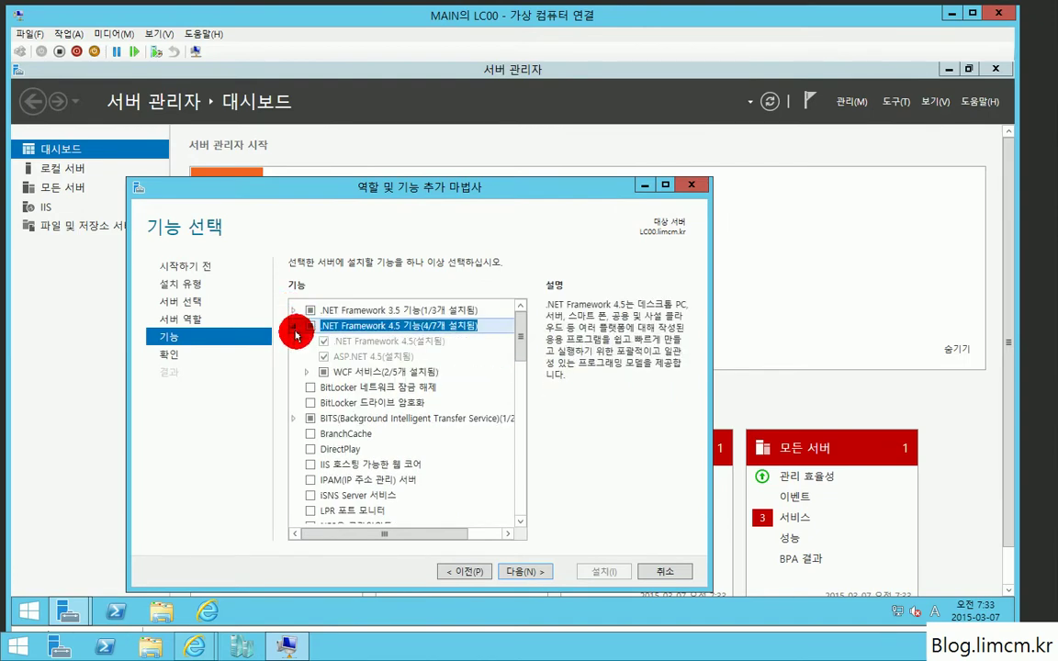
left_click(310, 373)
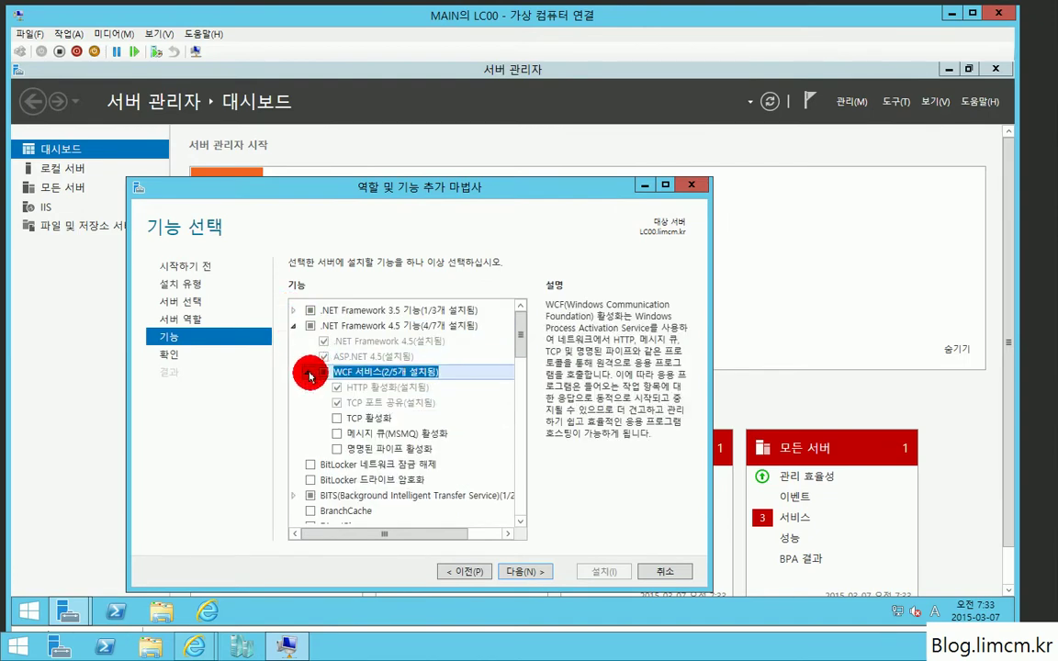
left_click(337, 418)
left_click(337, 435)
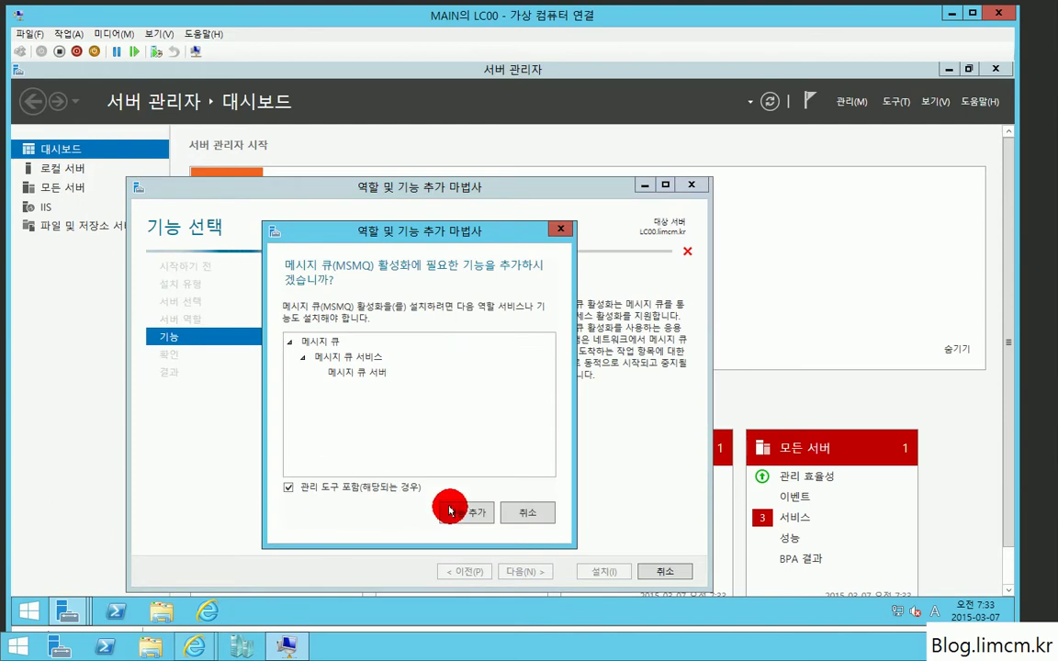
left_click(461, 509)
left_click(333, 448)
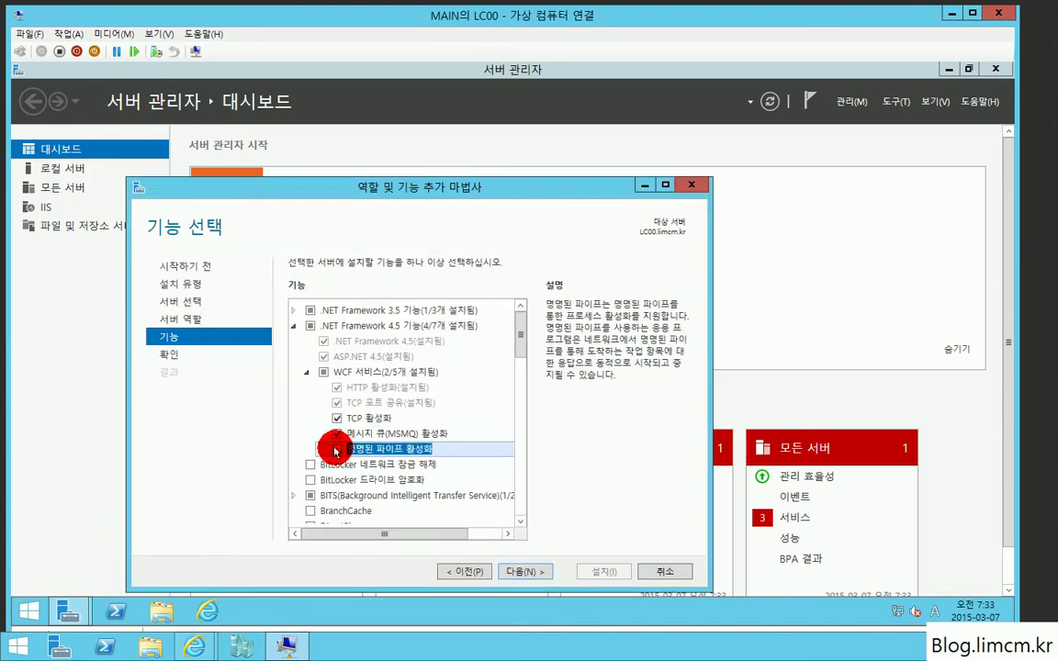
left_click(294, 328)
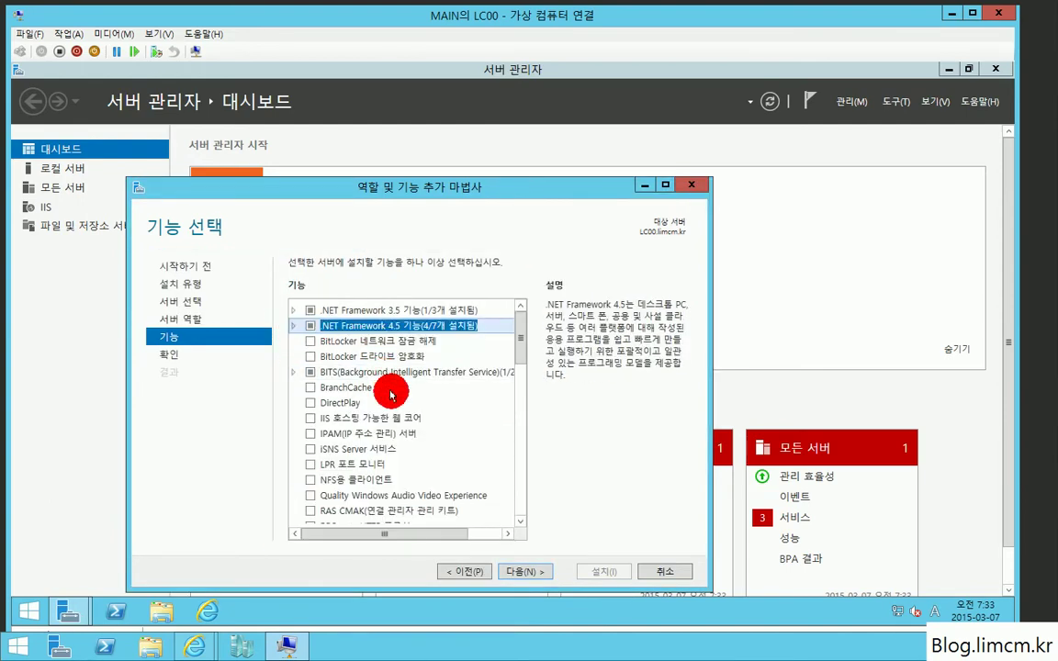
Step: Select Windows Identity Foundation 3.5 and continue to the installation confirmation
scroll(390, 401, "down", 3)
scroll(394, 405, "down", 2)
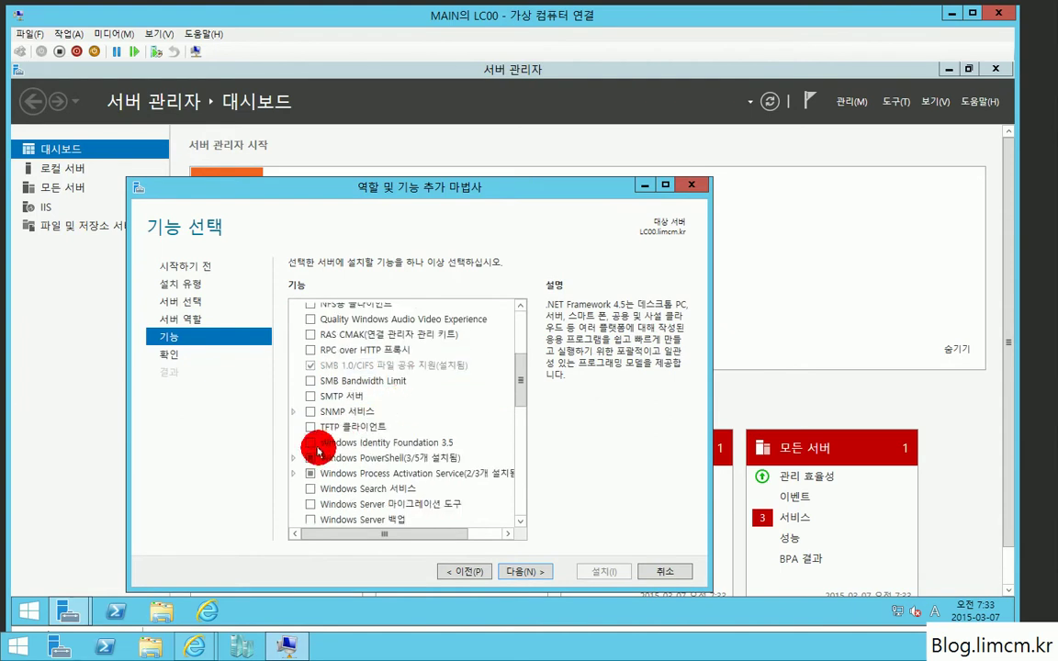
left_click(310, 443)
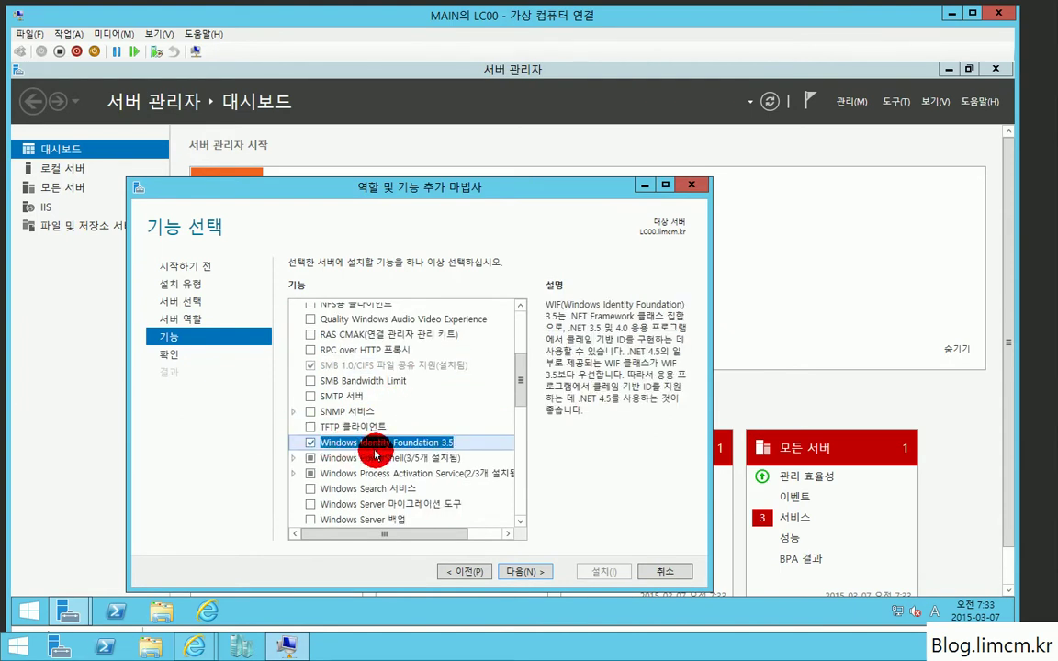
left_click(515, 570)
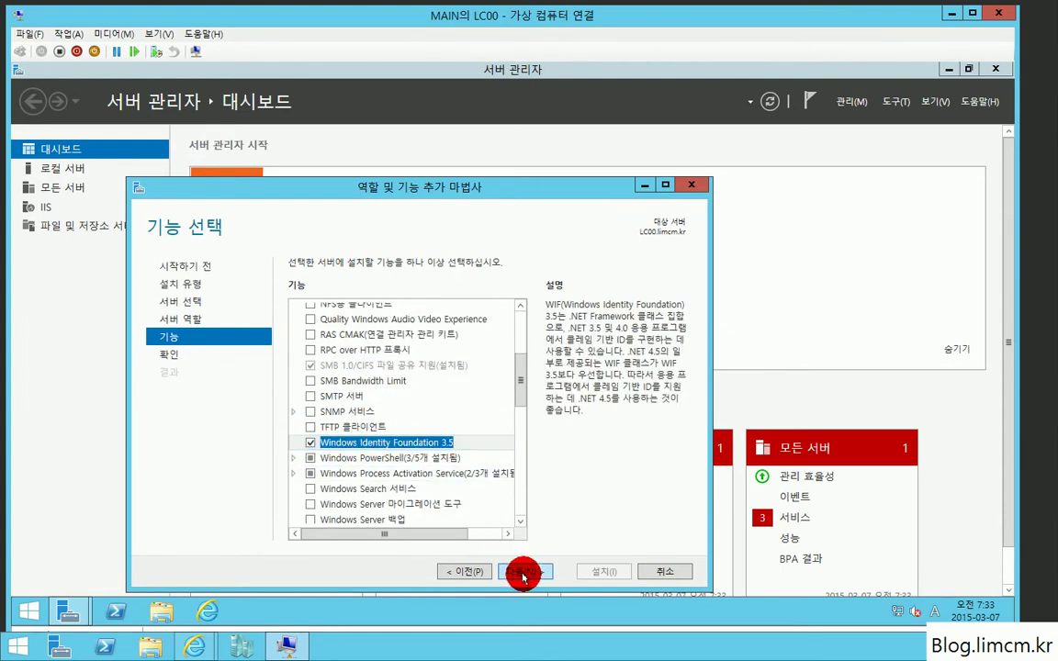
Step: Install the selected features and close the wizard once installation succeeds
left_click(592, 569)
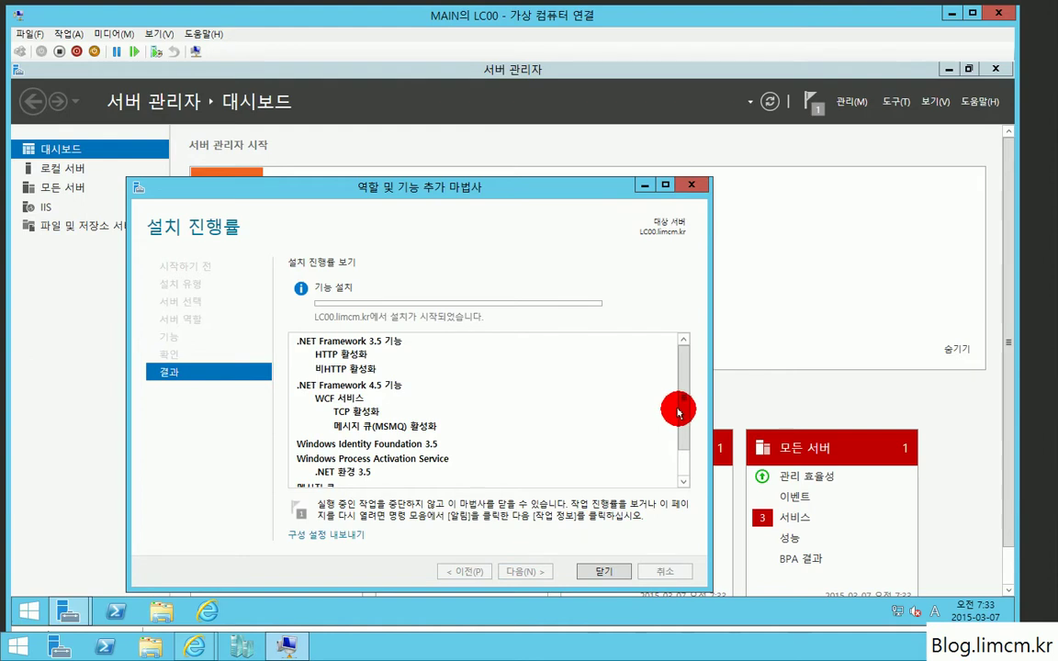
left_click_drag(678, 413, 678, 462)
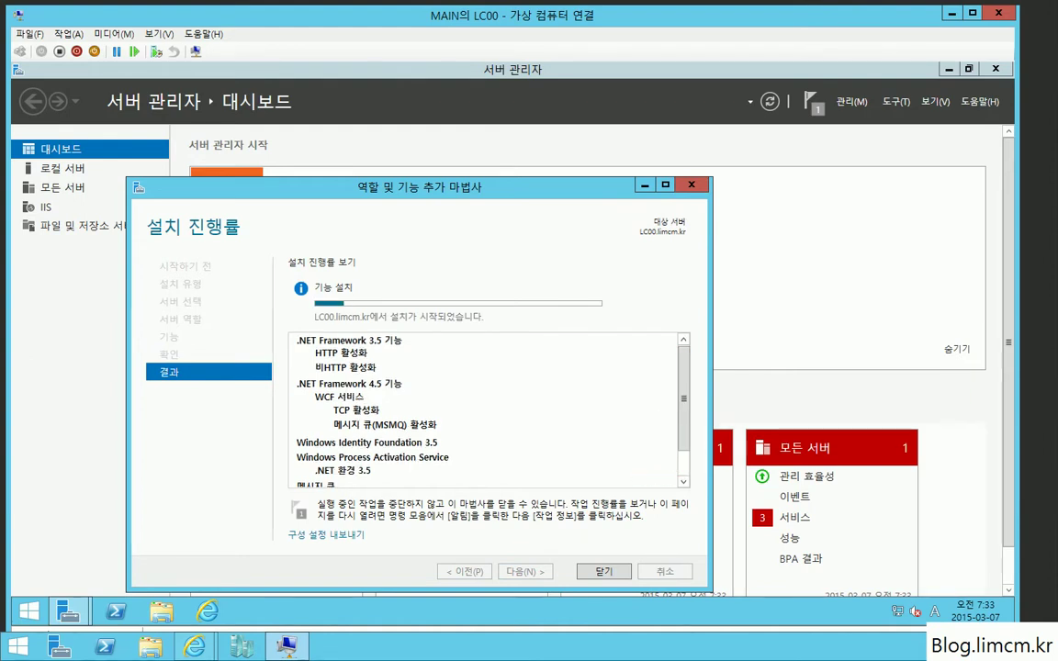
left_click(617, 571)
Step: Close Server Manager and browse to C:\LS-E-8308.0-koKR\Setup\amd64 in File Explorer
left_click(994, 70)
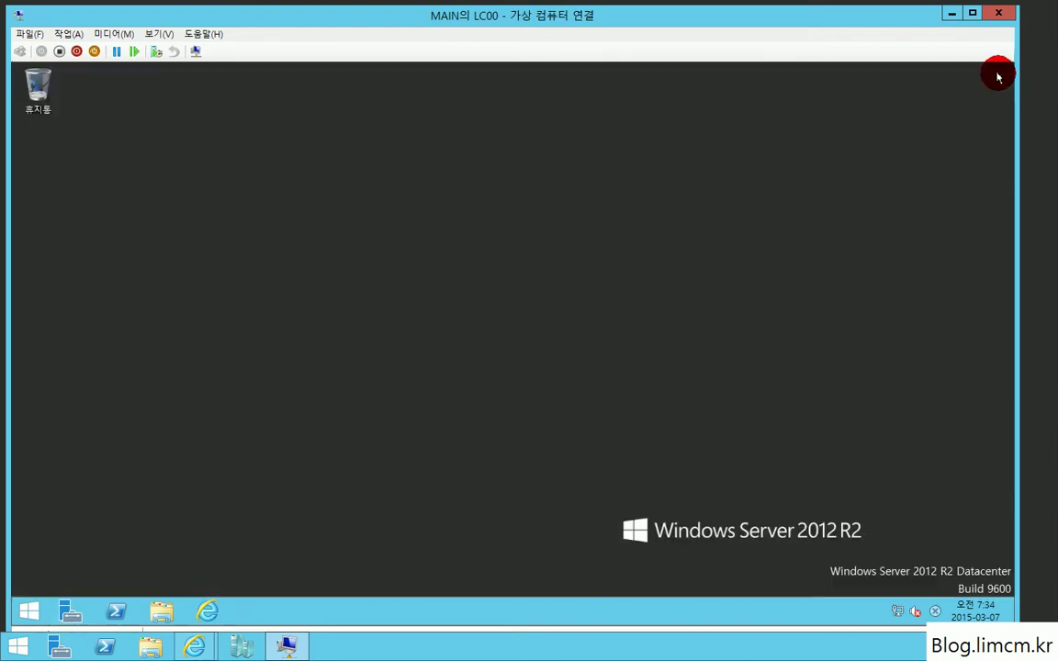
left_click(161, 608)
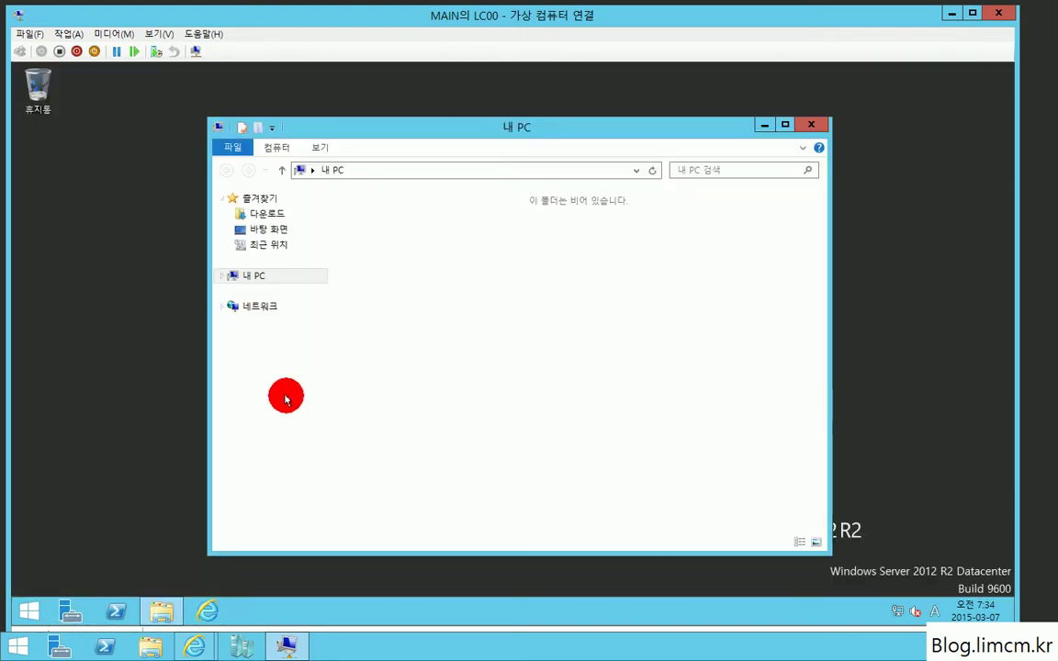
double_click(431, 378)
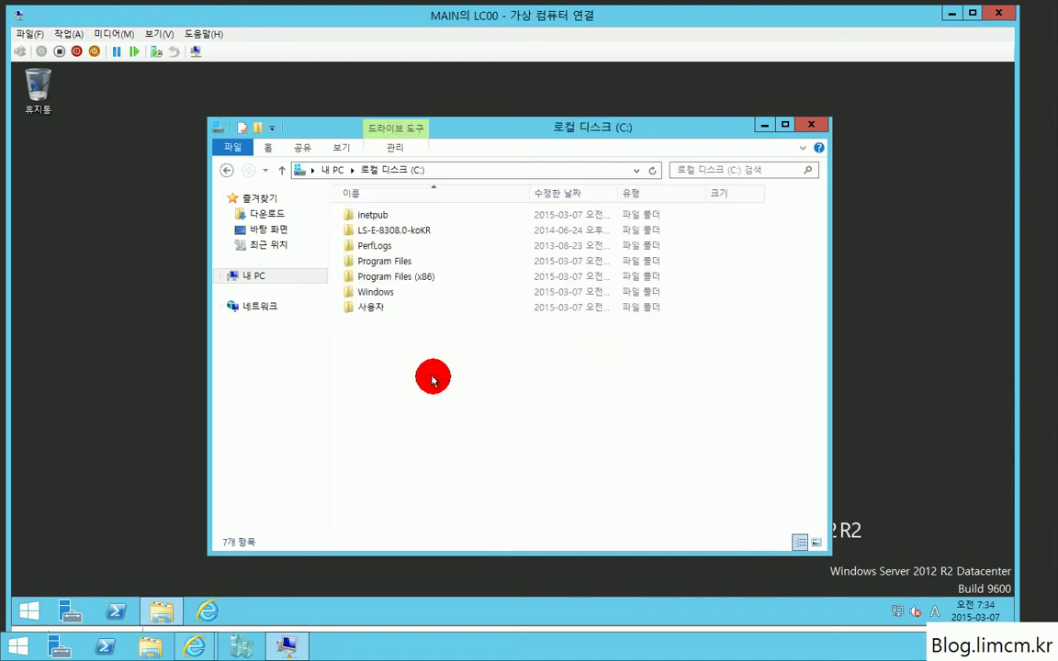
left_click(395, 234)
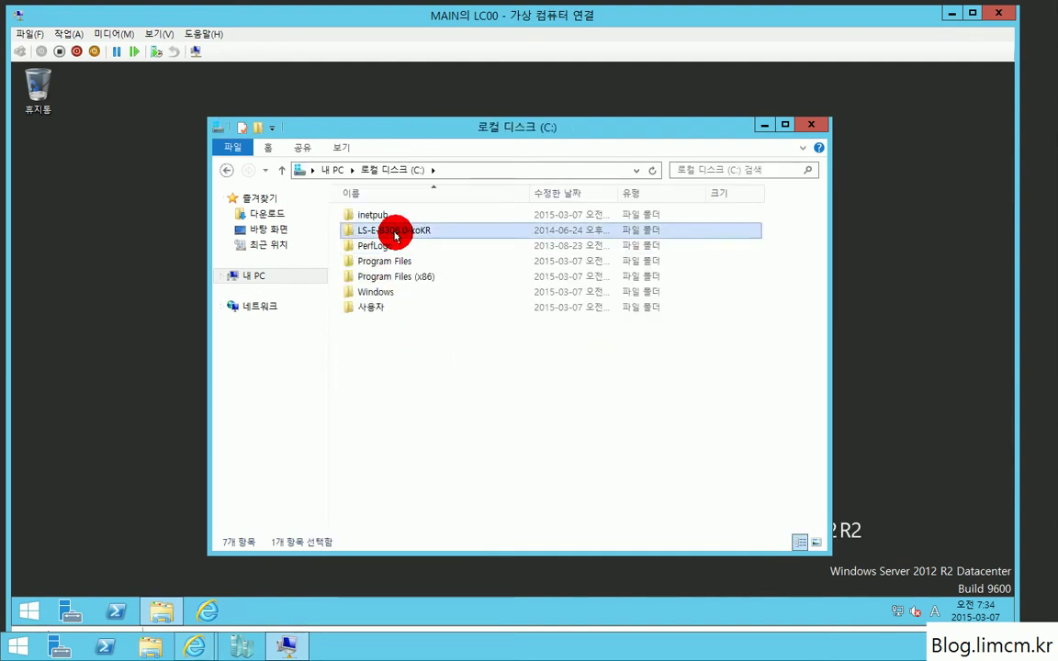
double_click(395, 234)
double_click(382, 216)
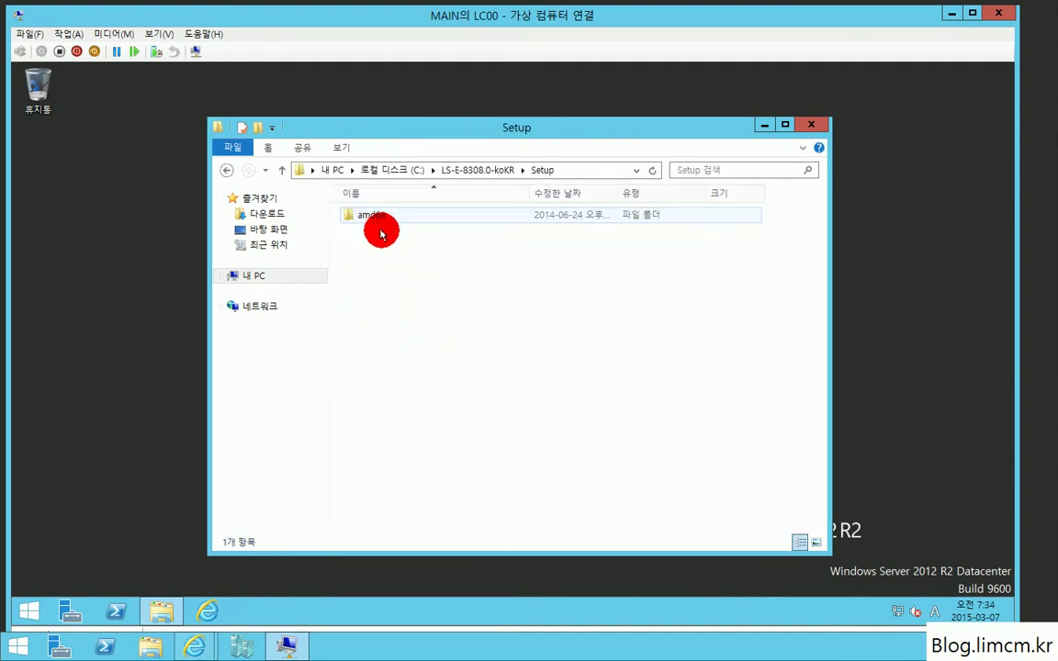
double_click(384, 214)
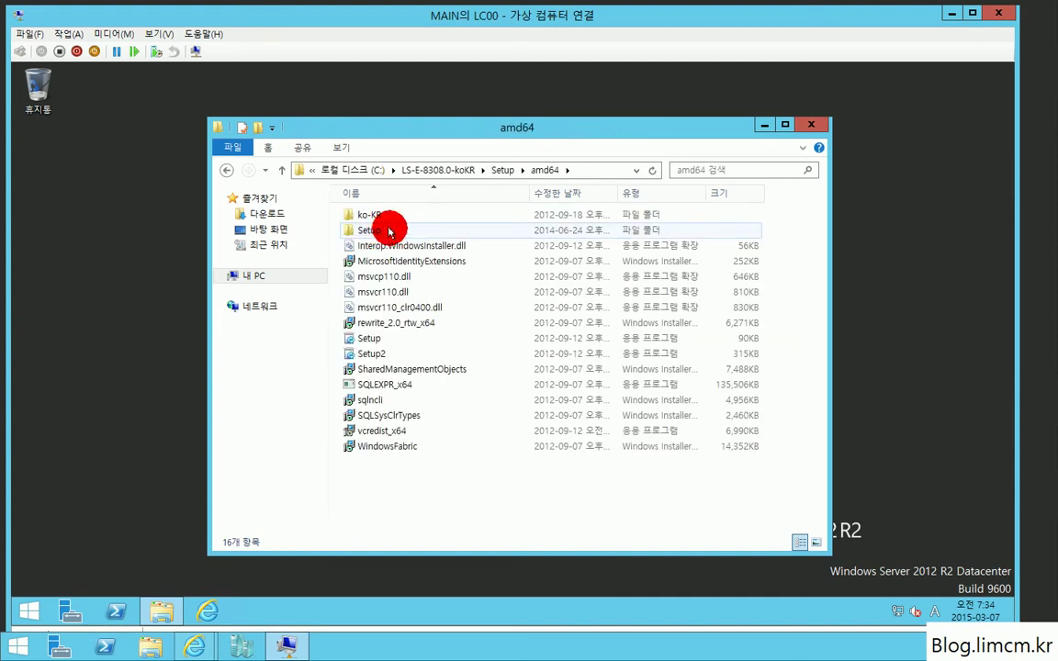
Step: Run Lync Setup, agree to install the Visual C++ runtime, and close the folder window
double_click(384, 338)
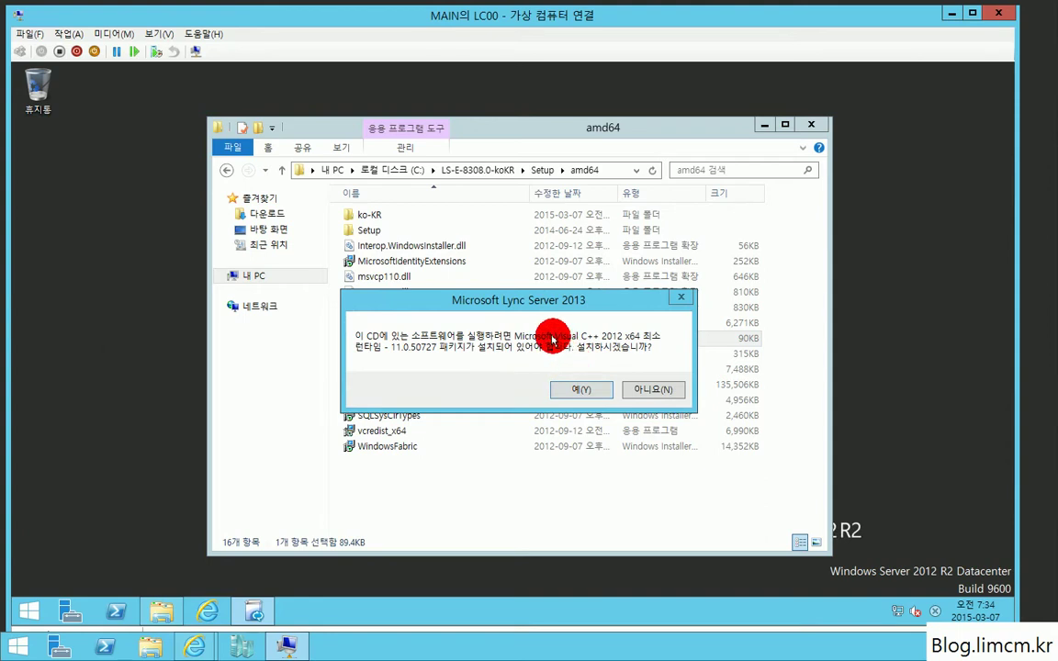
left_click(579, 389)
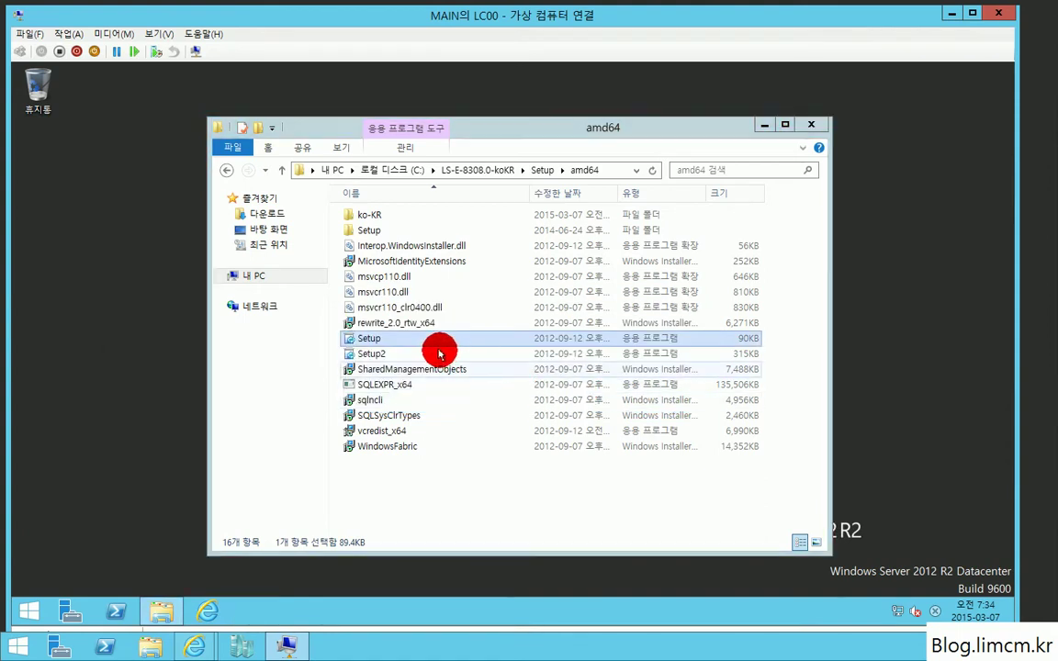
left_click(810, 124)
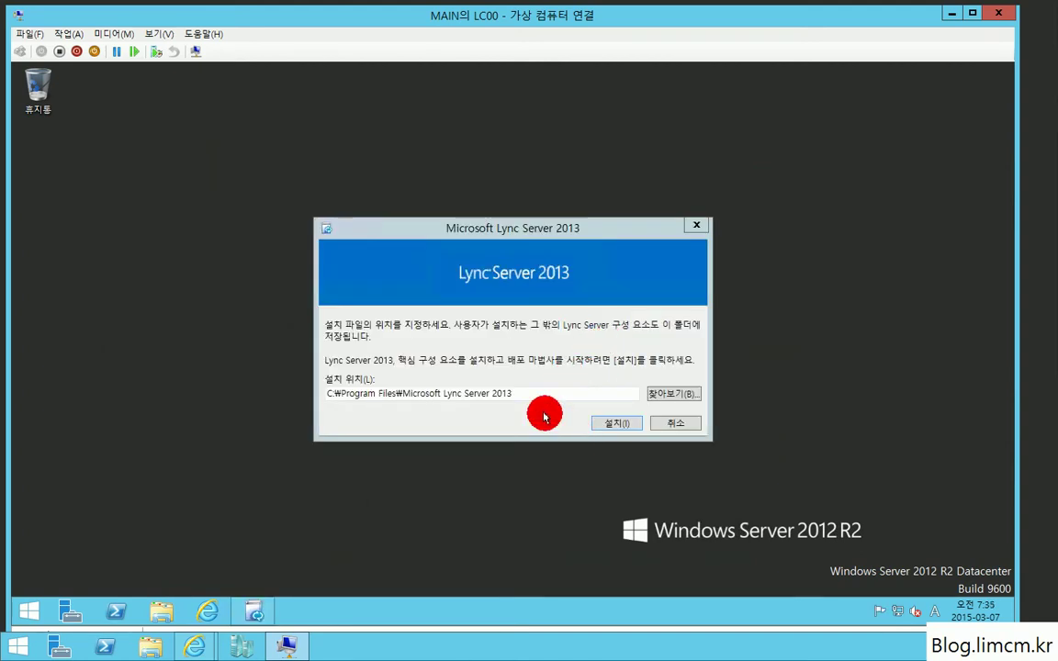
Step: Accept the licence agreement and install the core components to the default location
left_click(615, 424)
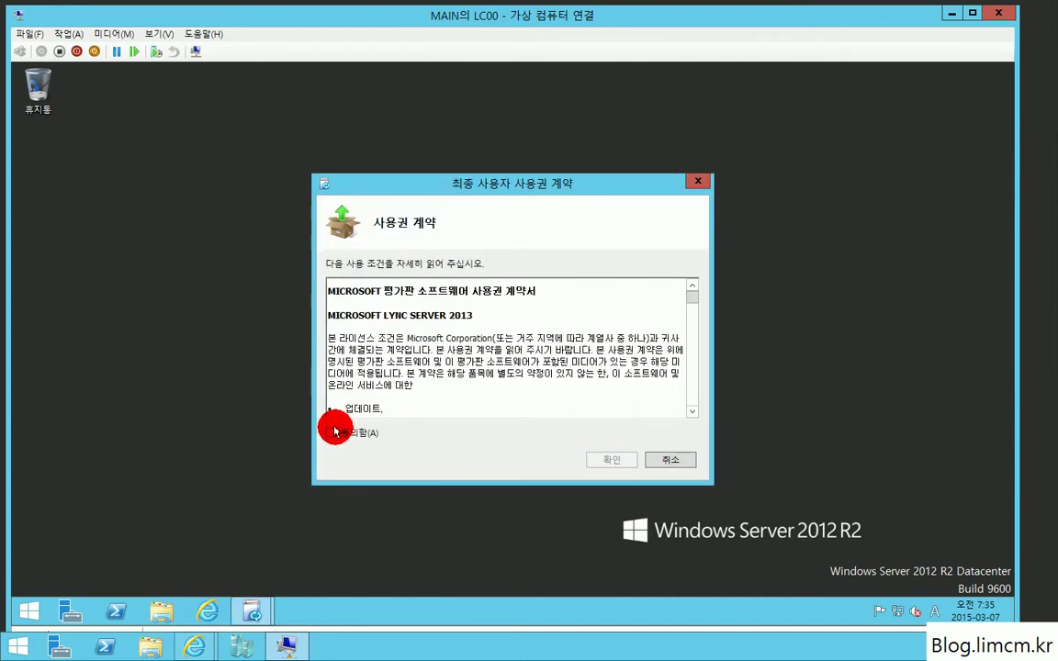
left_click(333, 431)
left_click(612, 458)
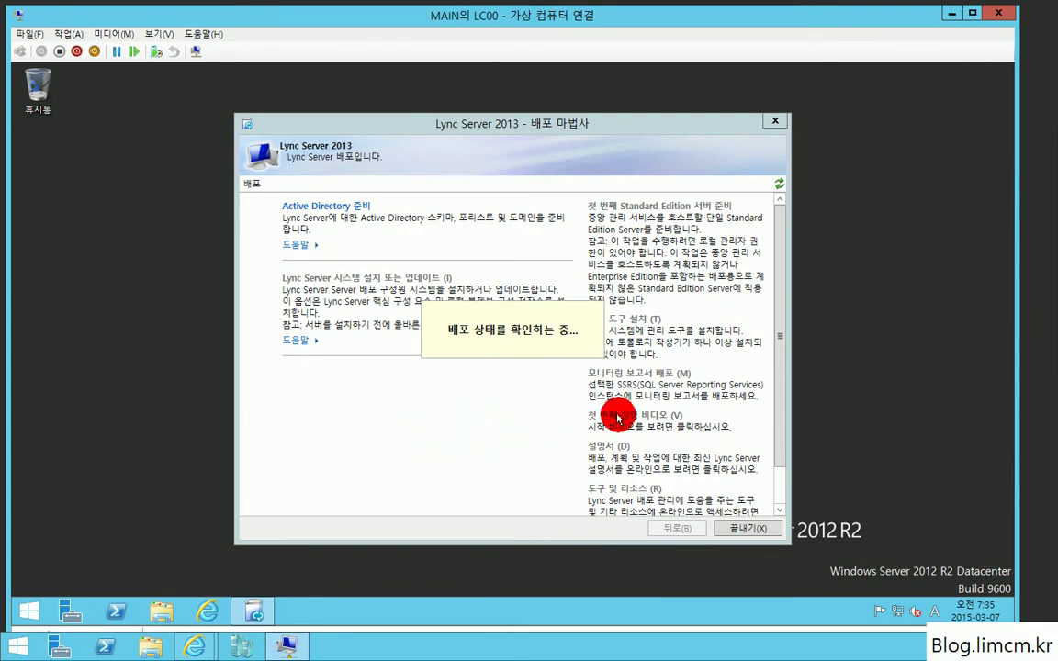
Step: Run Step 1 Prepare Schema from the Active Directory preparation page until it completes
left_click(310, 206)
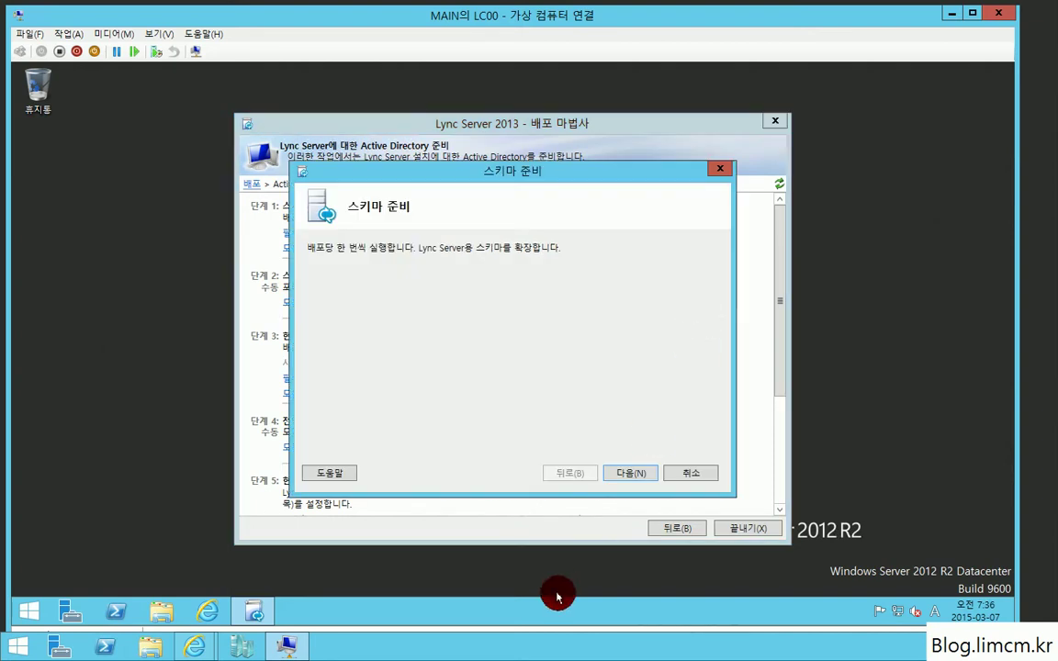
left_click(627, 473)
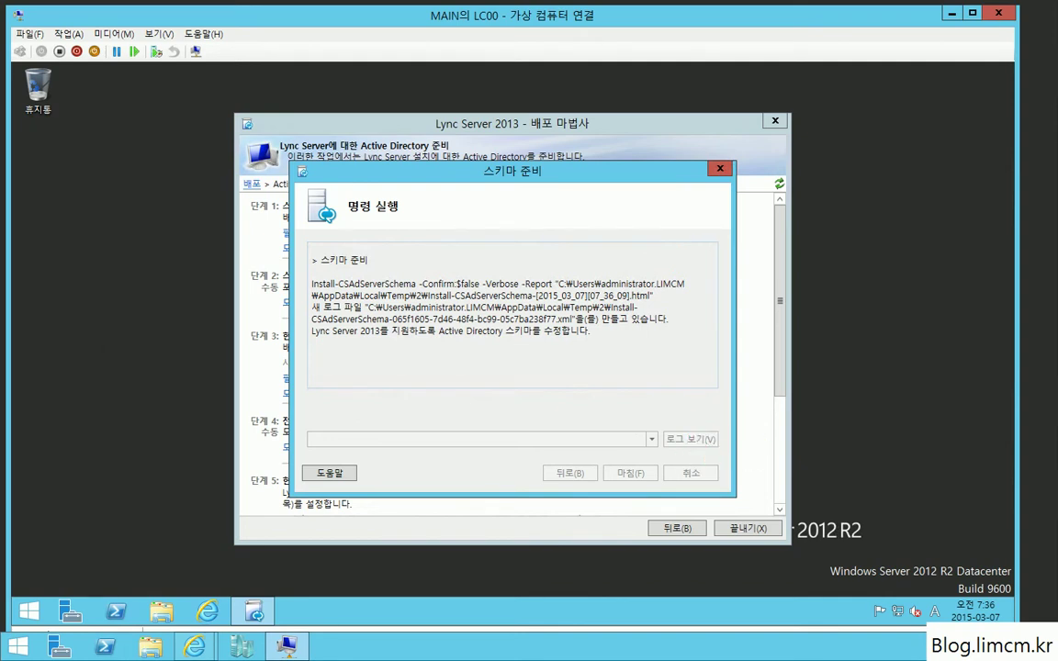
left_click(631, 473)
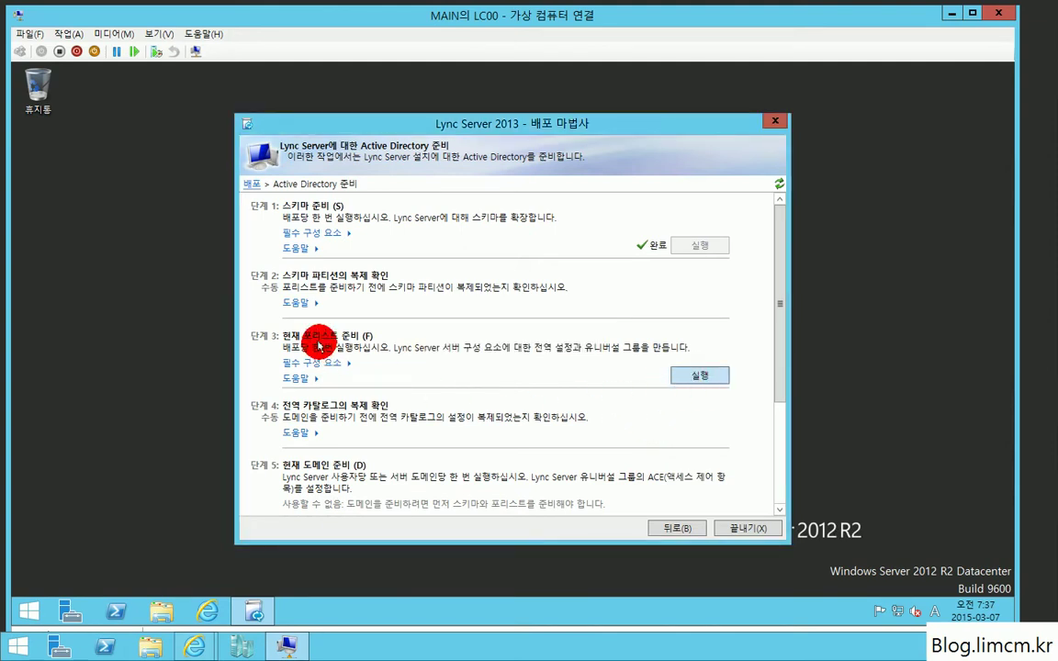
Step: Prepare the current forest, keeping universal groups in the local domain
left_click(703, 374)
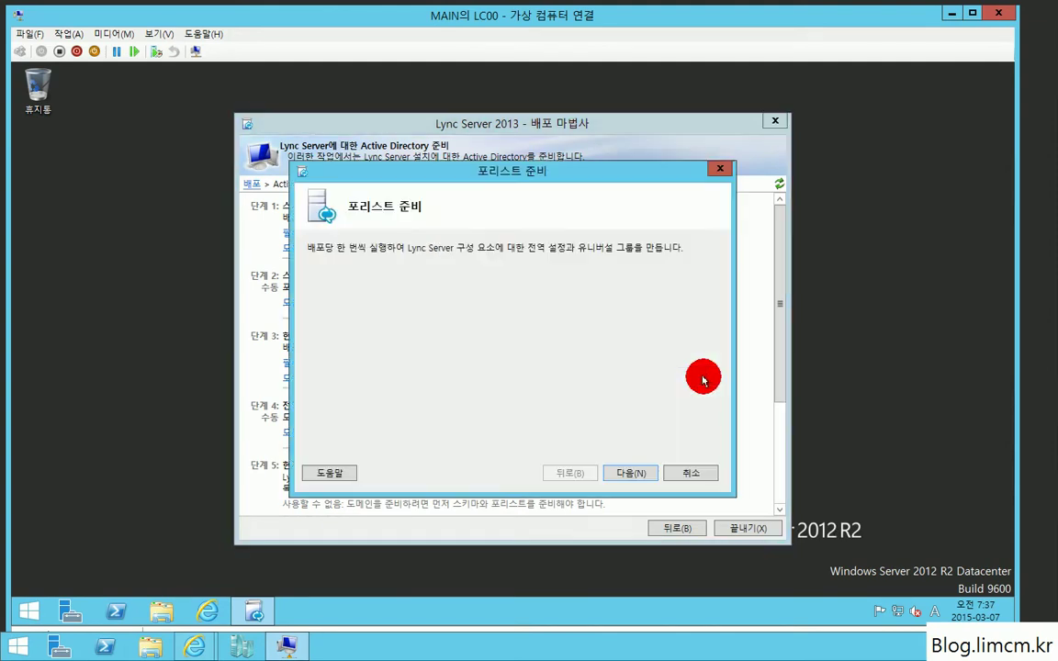
left_click(630, 475)
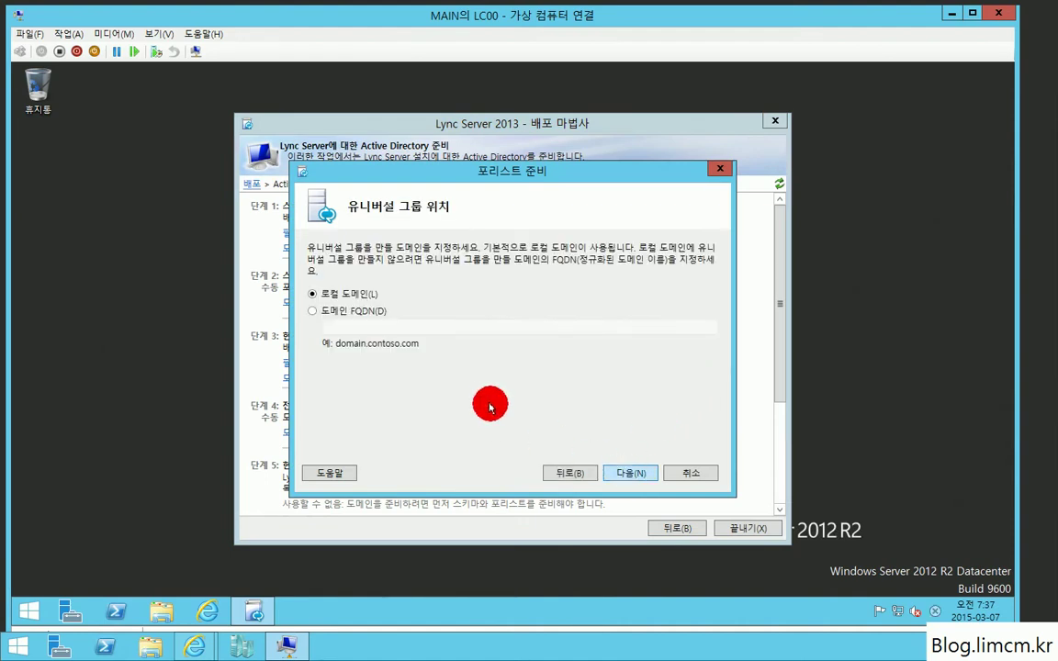
left_click(632, 474)
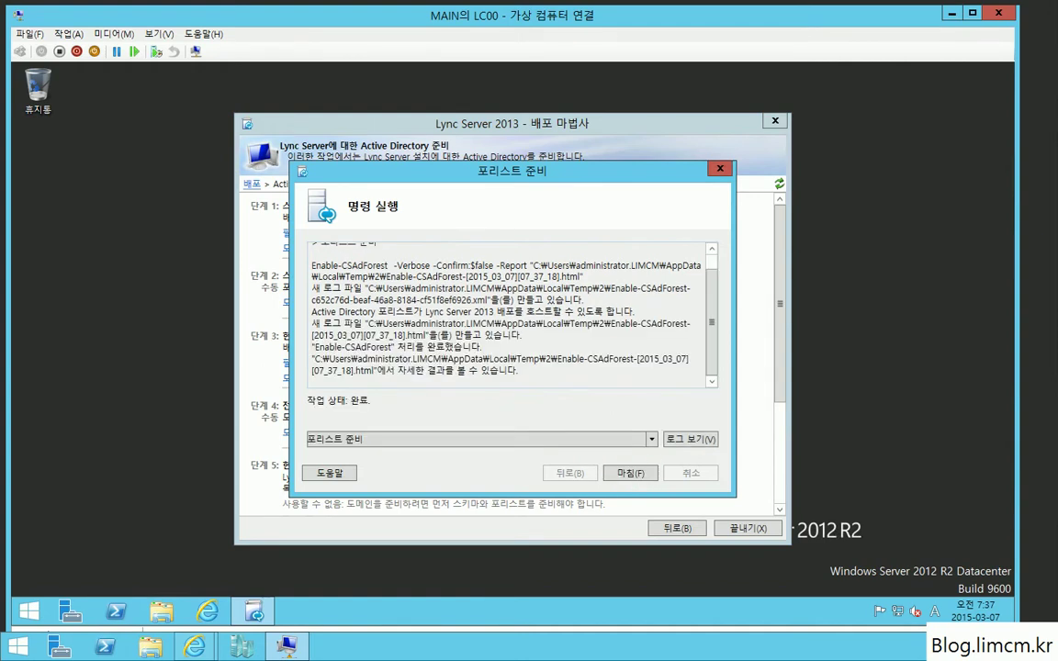
left_click(630, 475)
Step: Run Step 5 Prepare Current Domain to completion
left_click_drag(786, 382, 765, 507)
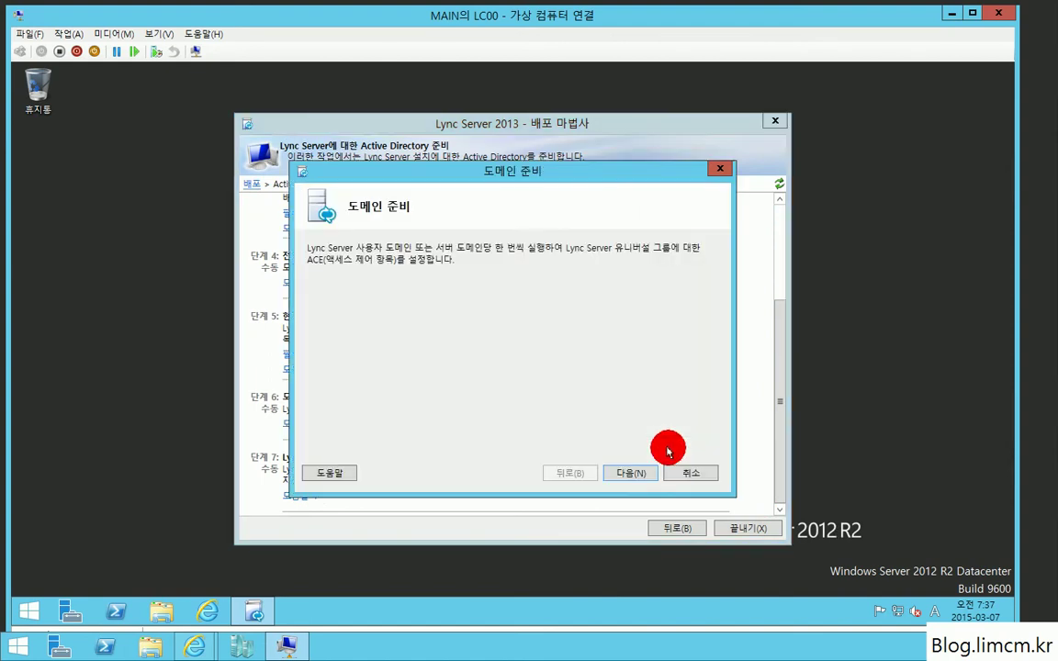
left_click(640, 473)
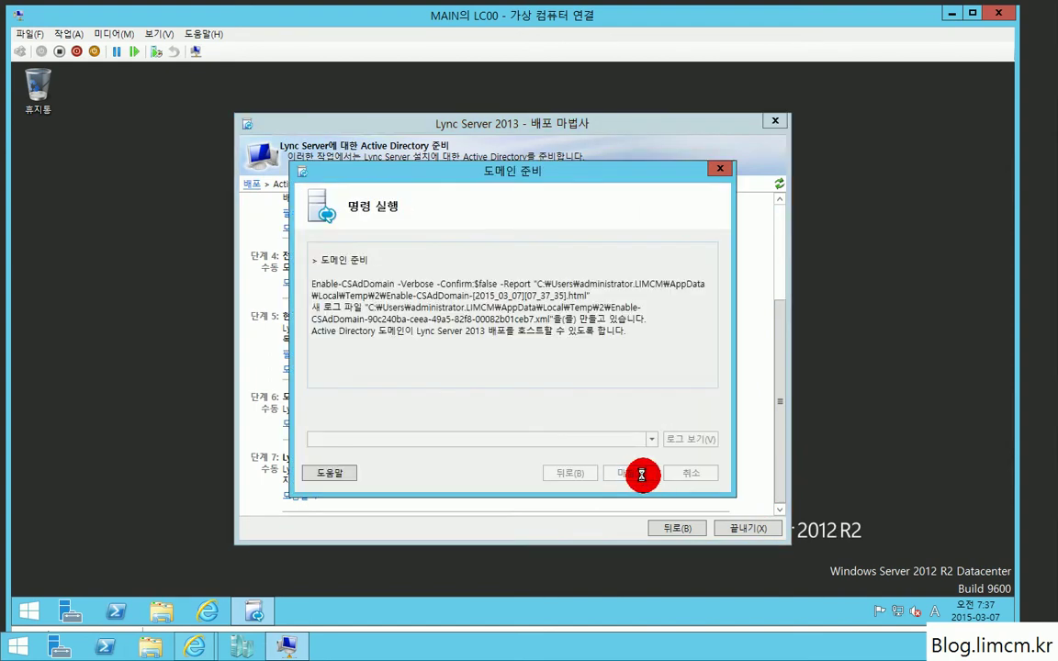
left_click(641, 473)
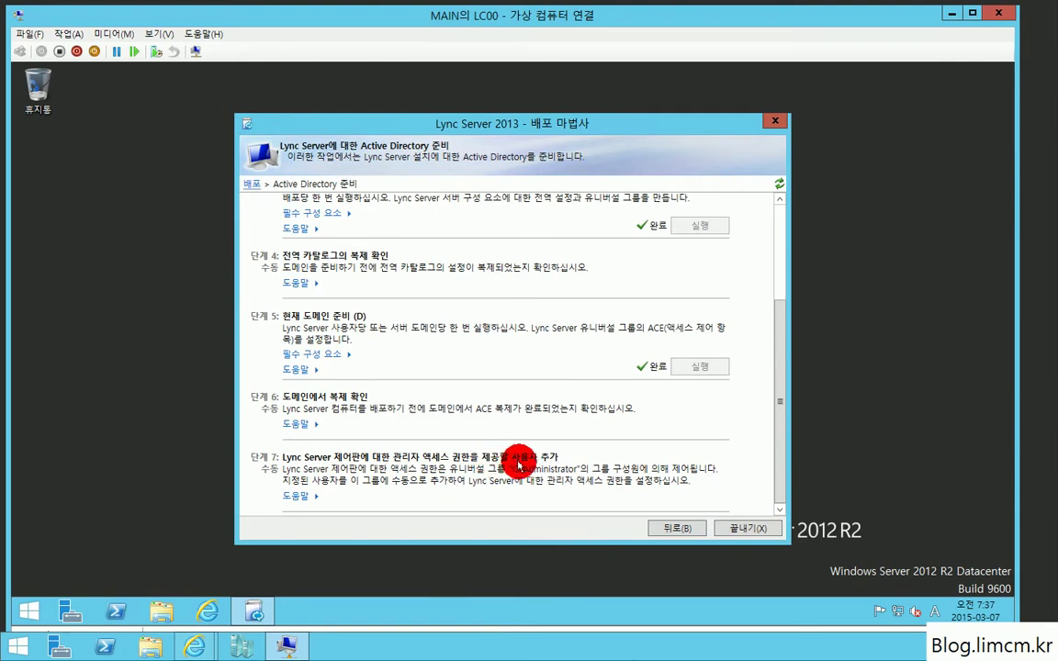
Step: Return to the Deployment Wizard main page, minimize the LC00 window, and switch to Hyper-V Manager
left_click(689, 529)
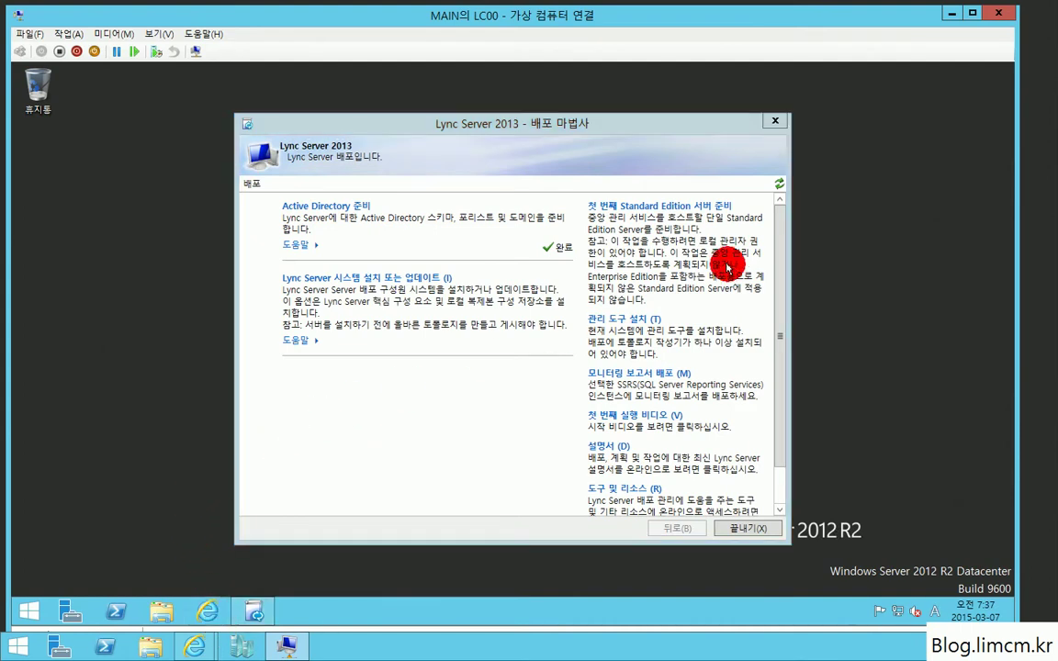
left_click(946, 15)
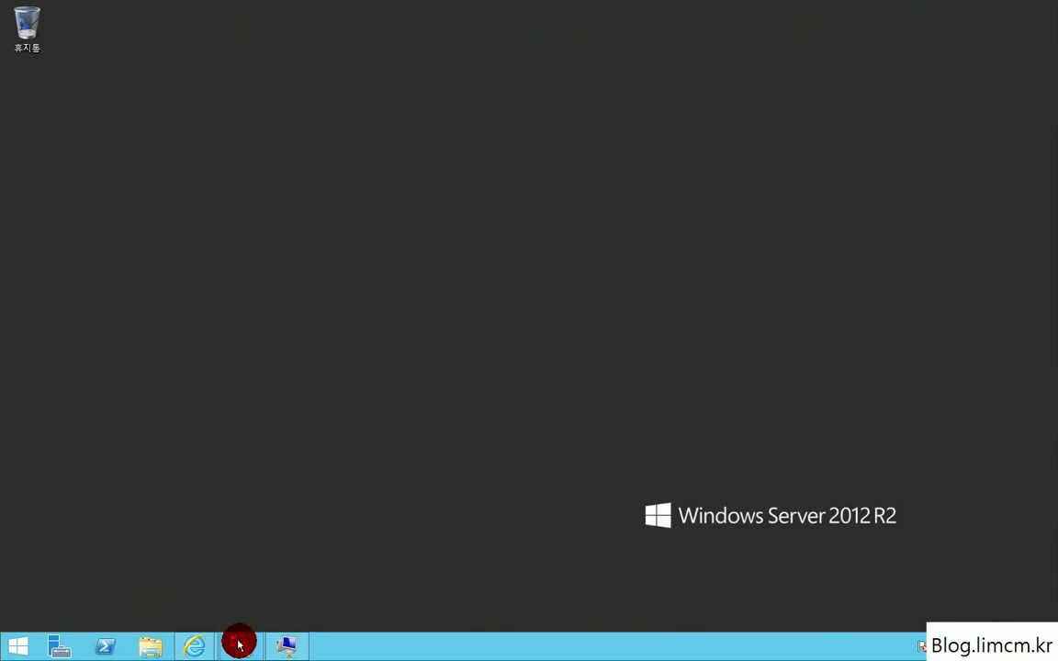
left_click(239, 645)
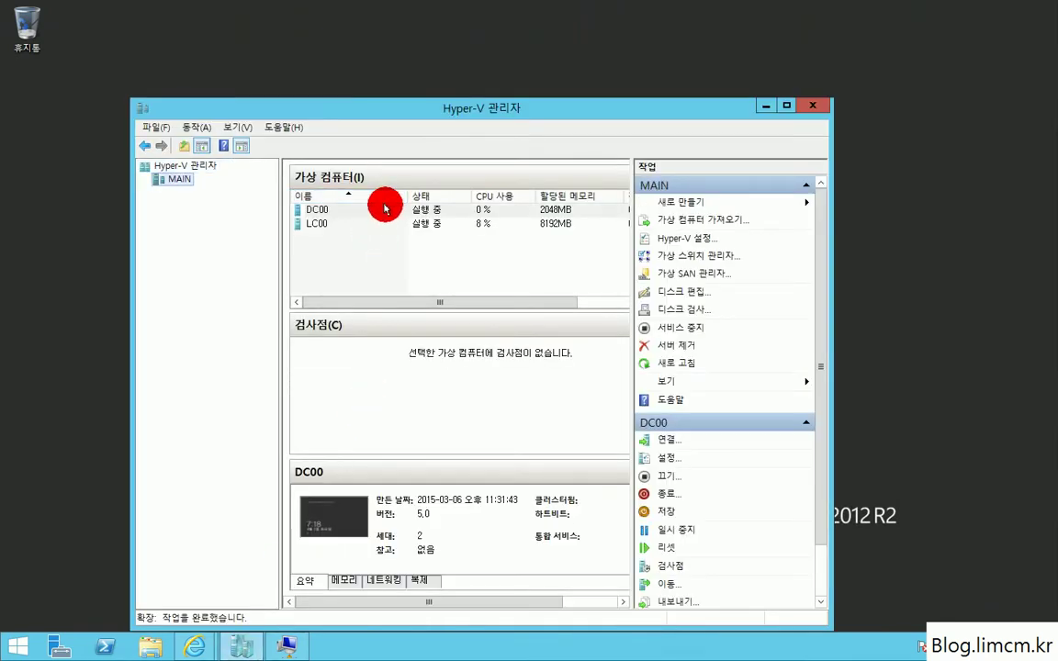
Step: Connect to the DC00 virtual machine and sign in as administrator with the account password
double_click(385, 210)
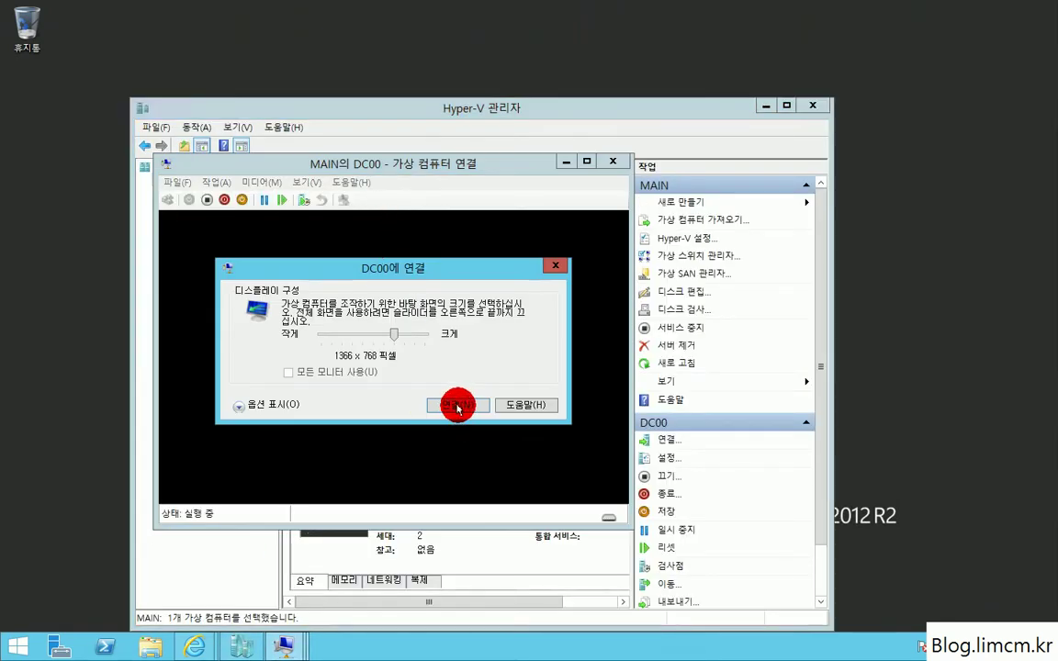
left_click(456, 407)
left_click_drag(598, 173, 487, 3)
left_click(415, 286)
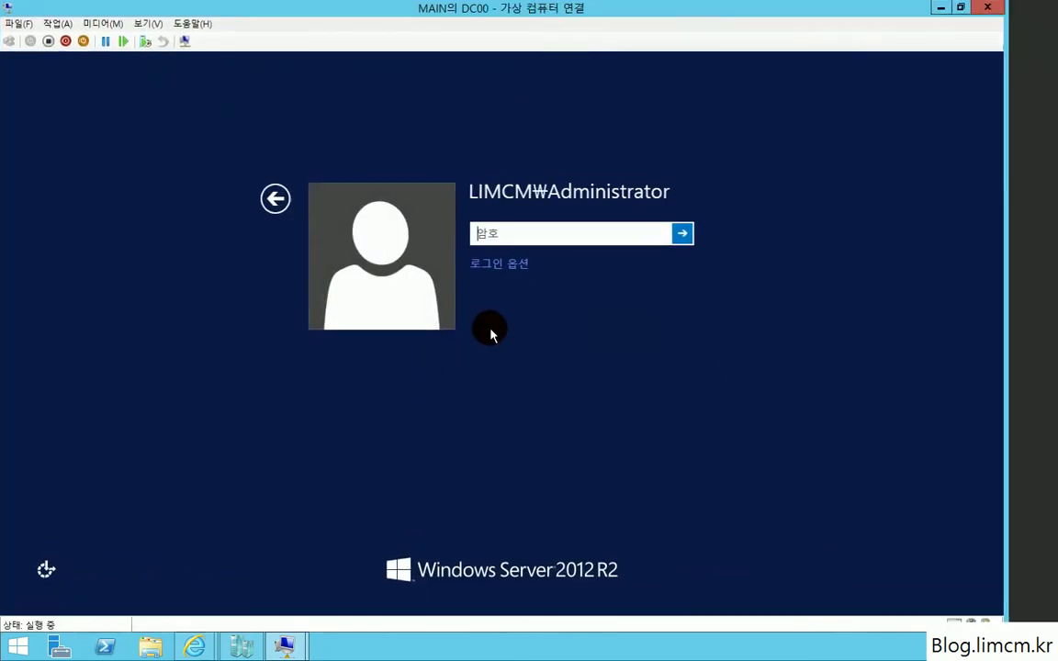
type("P@ssw0rd12")
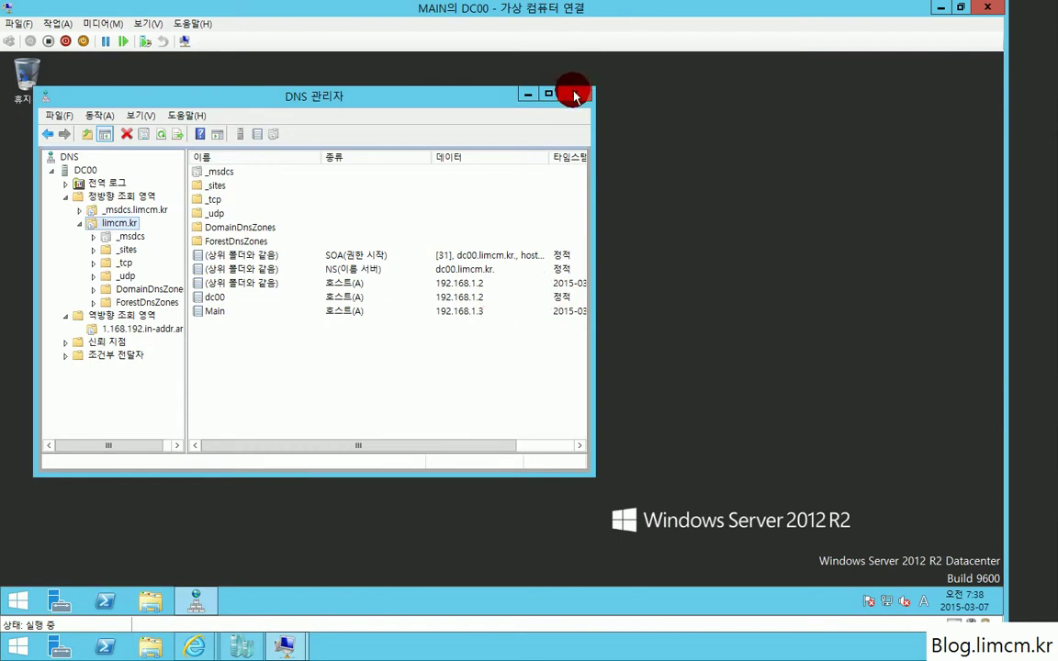
Step: Close DNS Manager and search the Start screen for 사용자 (Users)
left_click(574, 93)
key("super")
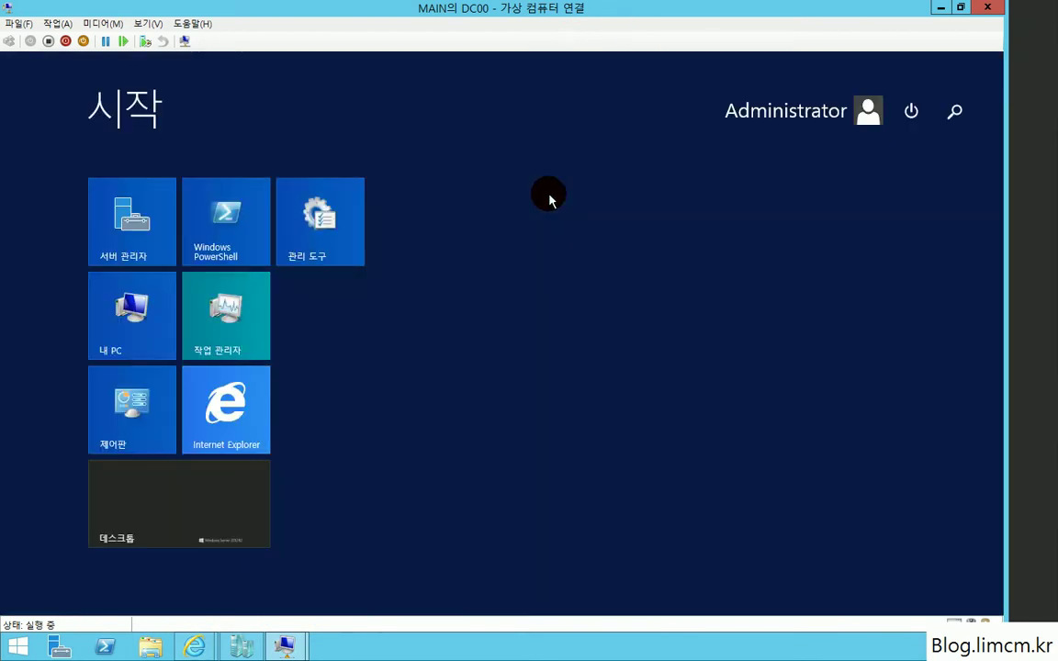
type("tkd")
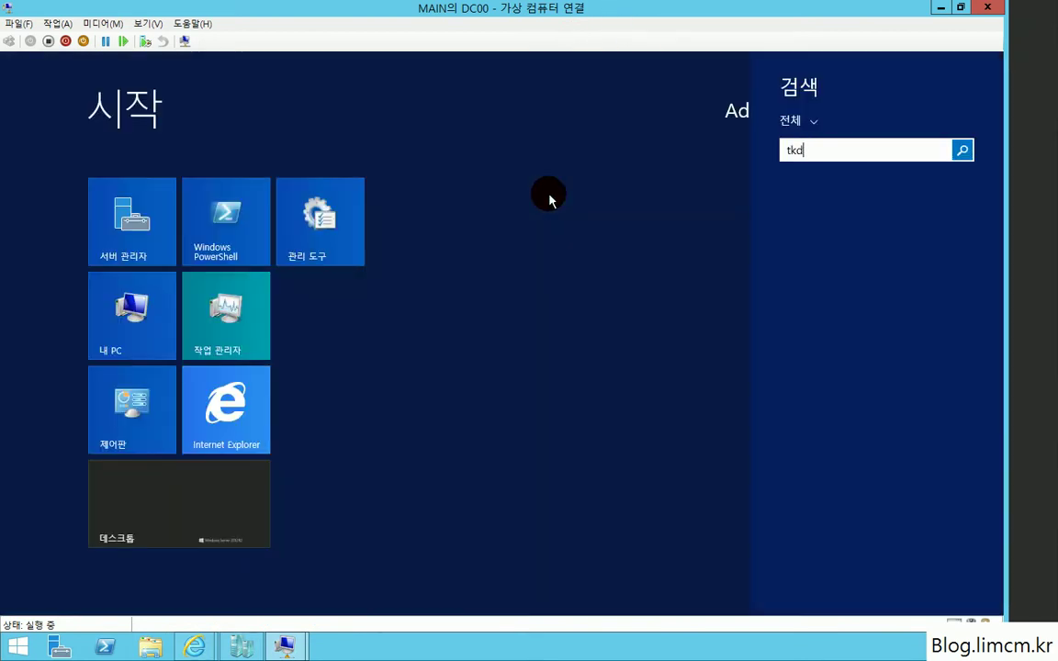
type("시")
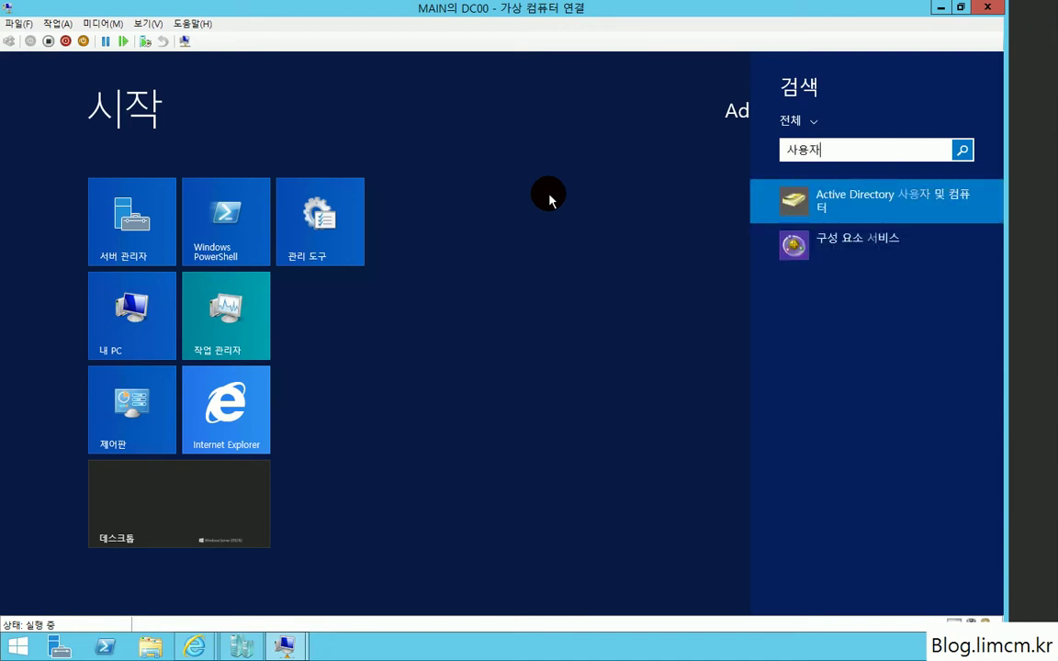
Step: Open the Administrator account's properties in the limcm.kr domain's Users container
left_click(850, 203)
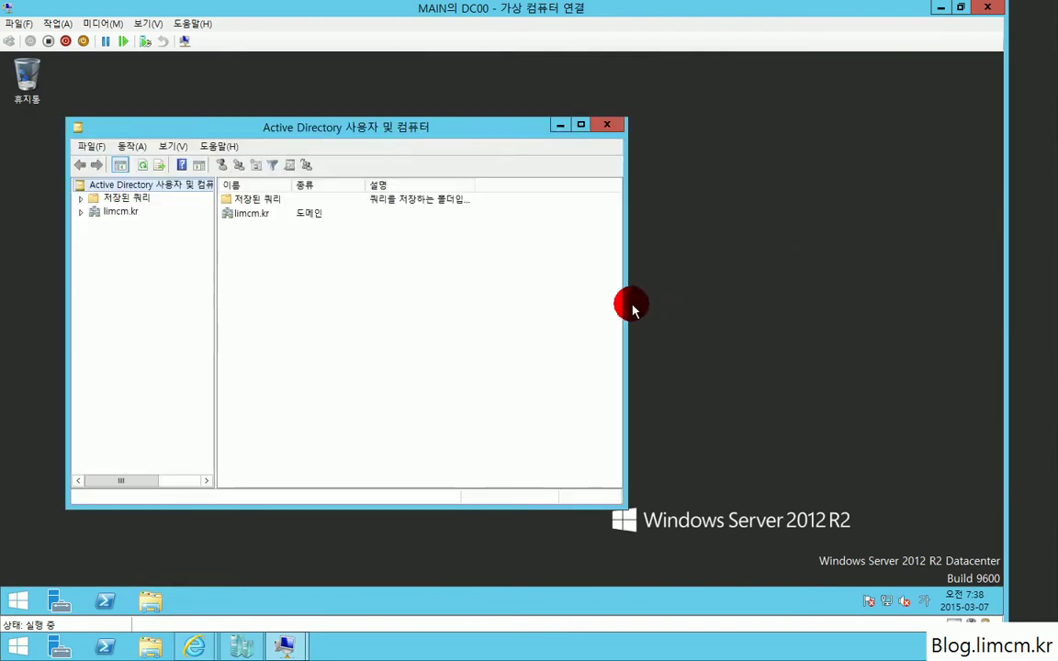
left_click(114, 212)
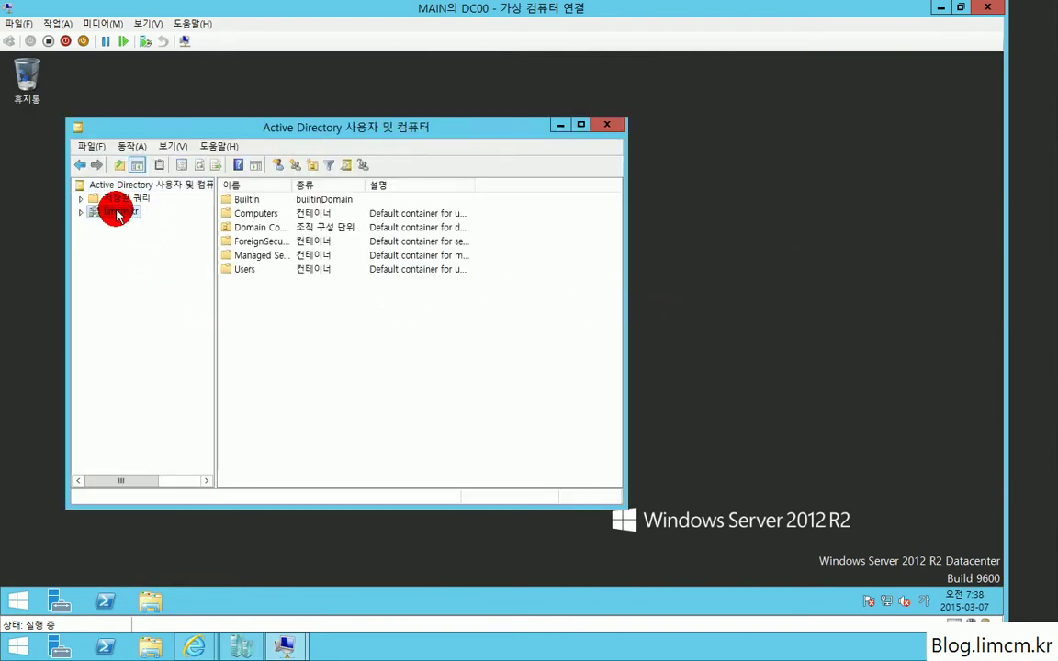
double_click(239, 269)
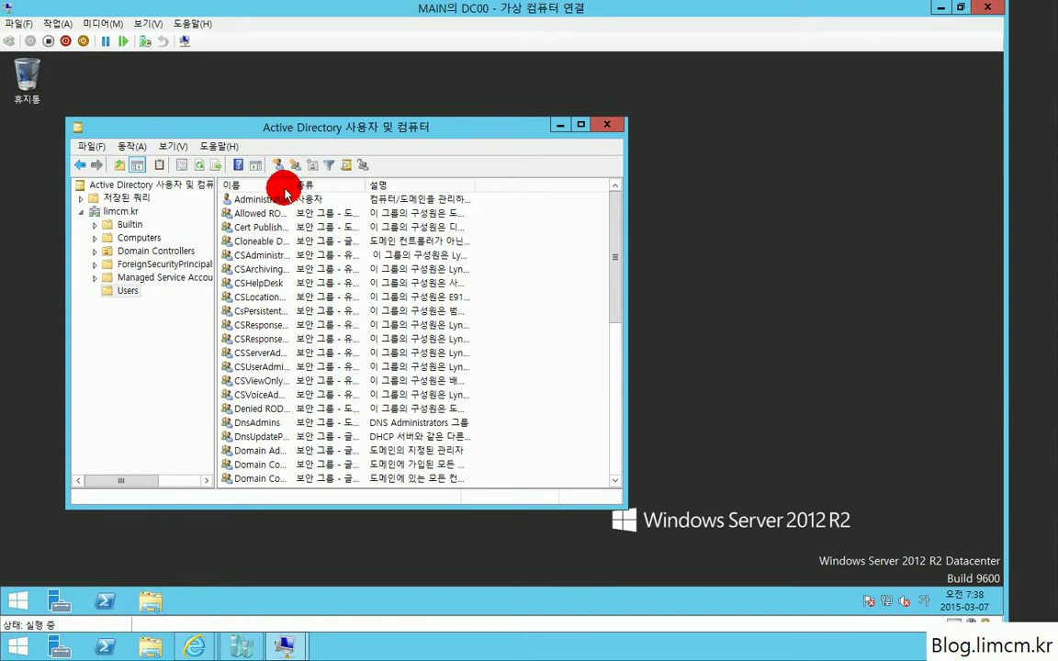
left_click_drag(290, 183, 367, 211)
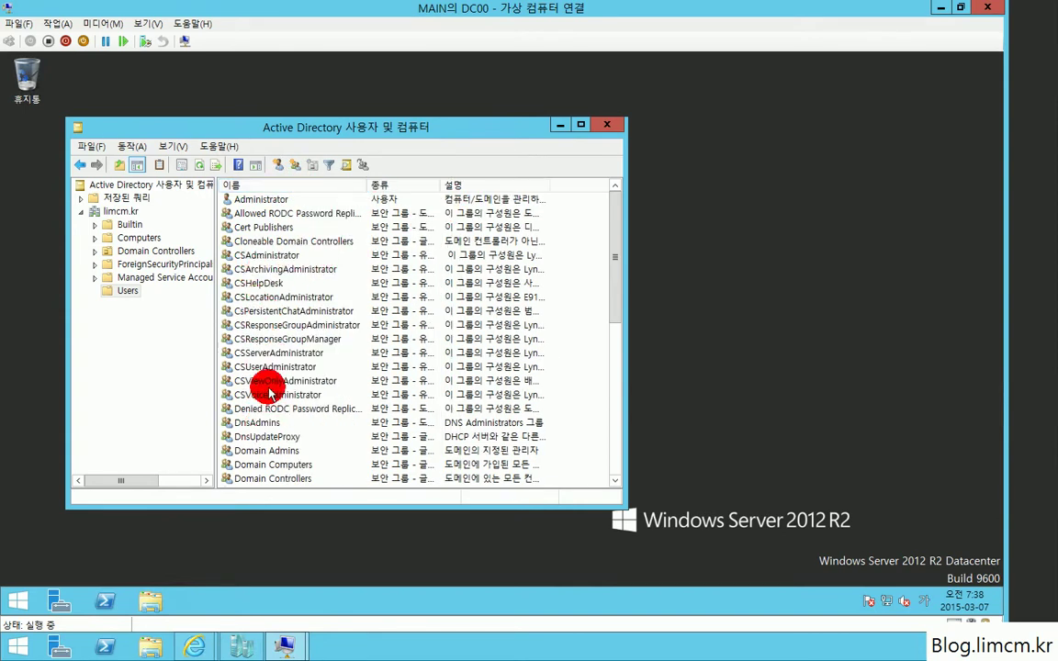
double_click(266, 200)
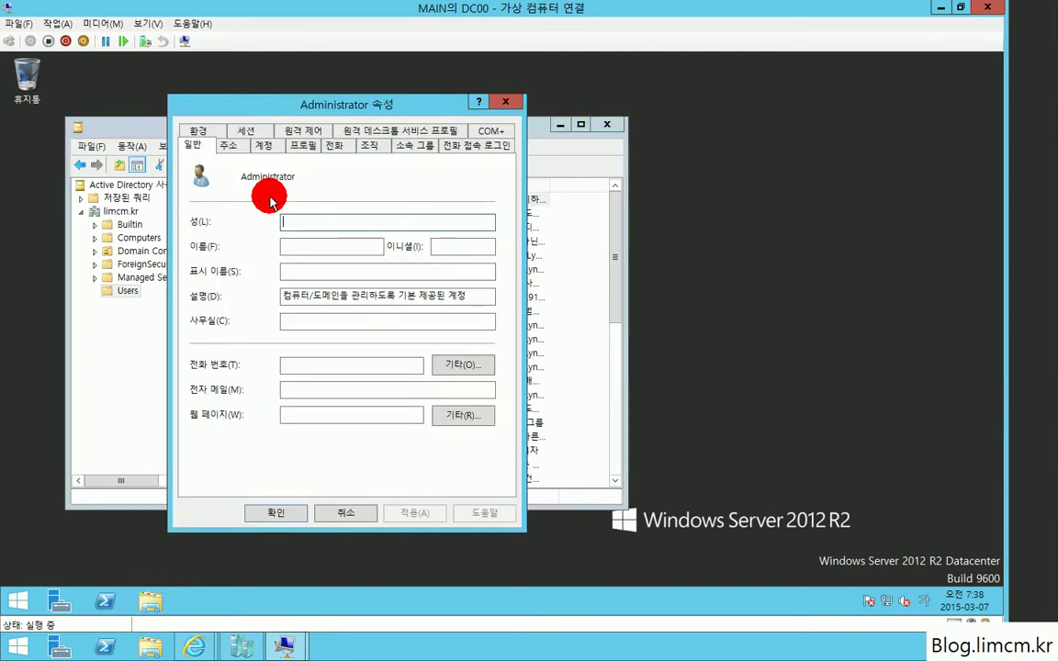
Step: Add Administrator to CSAdministrator and RTCUniversalServerAdmins, apply, and close the console
left_click(396, 143)
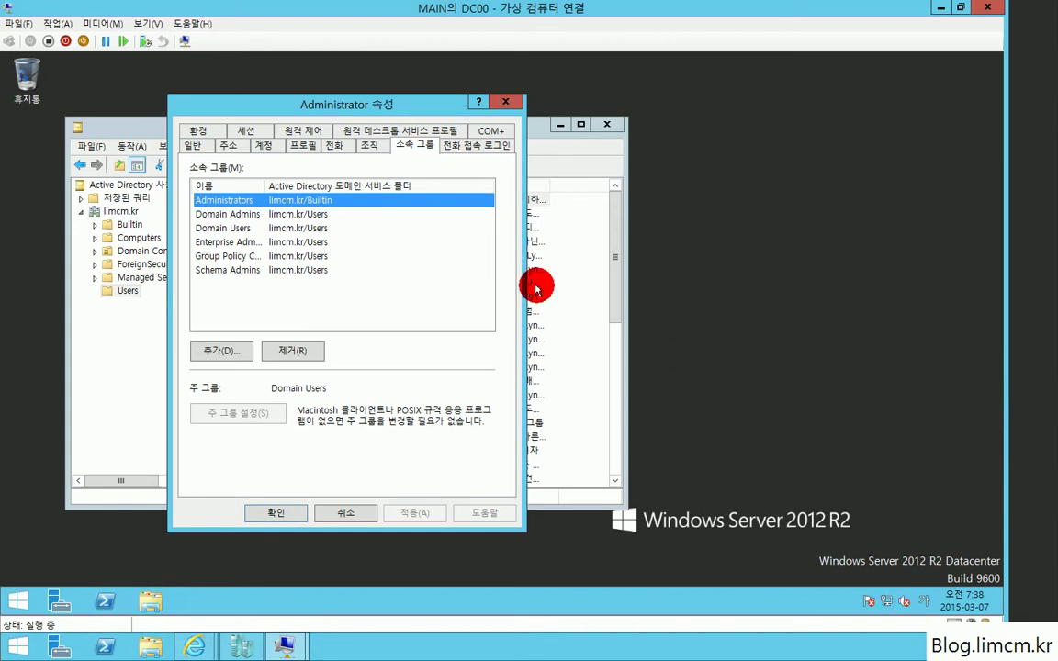
left_click(204, 349)
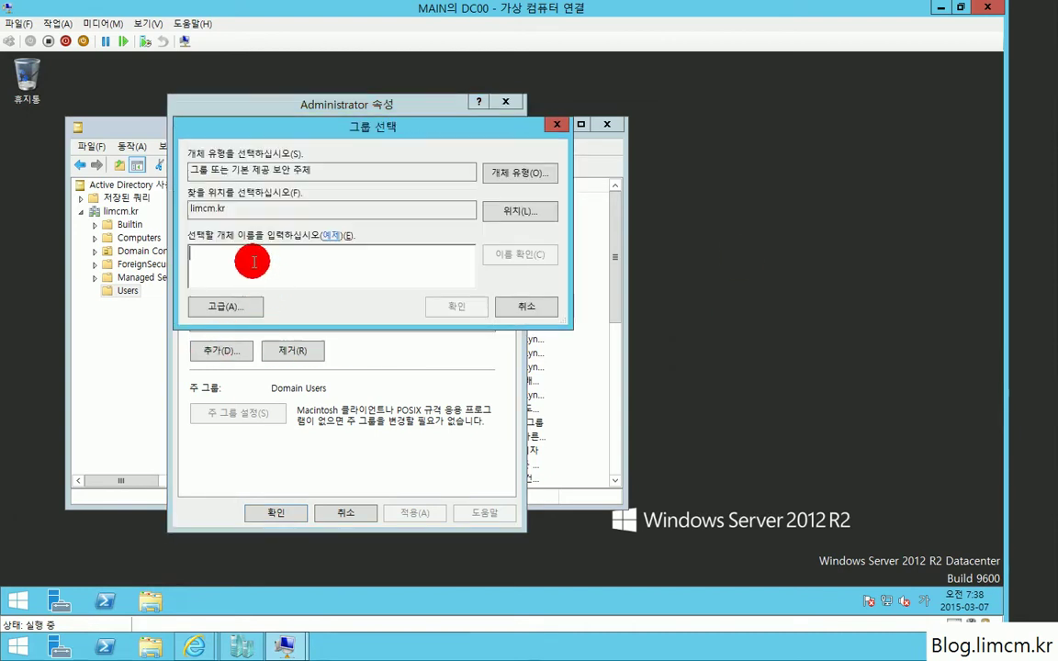
type("d")
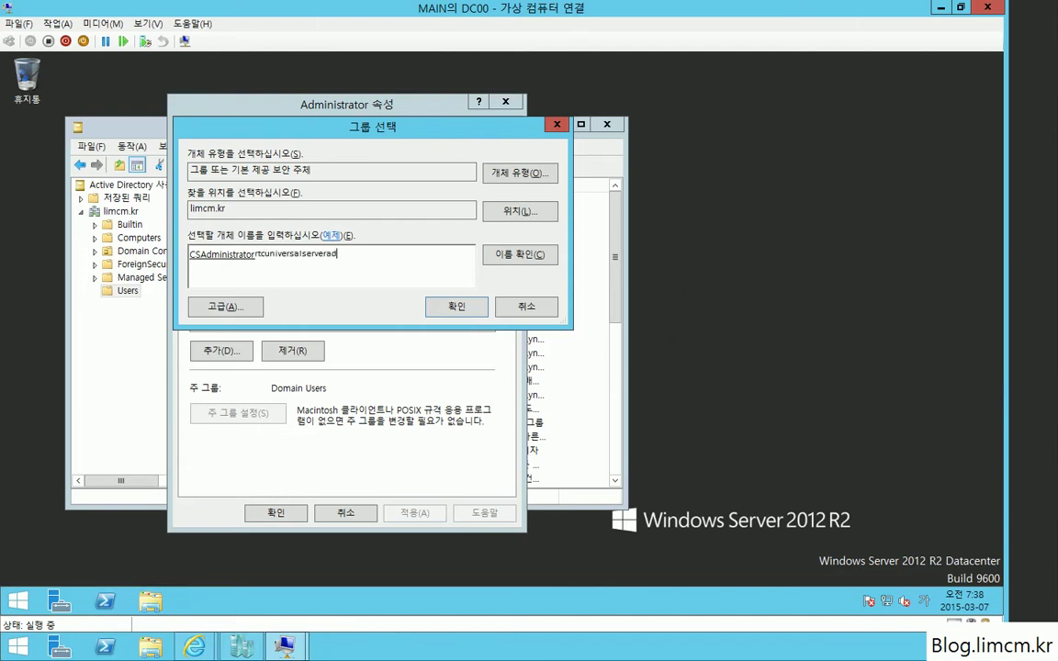
type("mins")
key("ctrl+k")
left_click(450, 304)
left_click(435, 515)
left_click(276, 512)
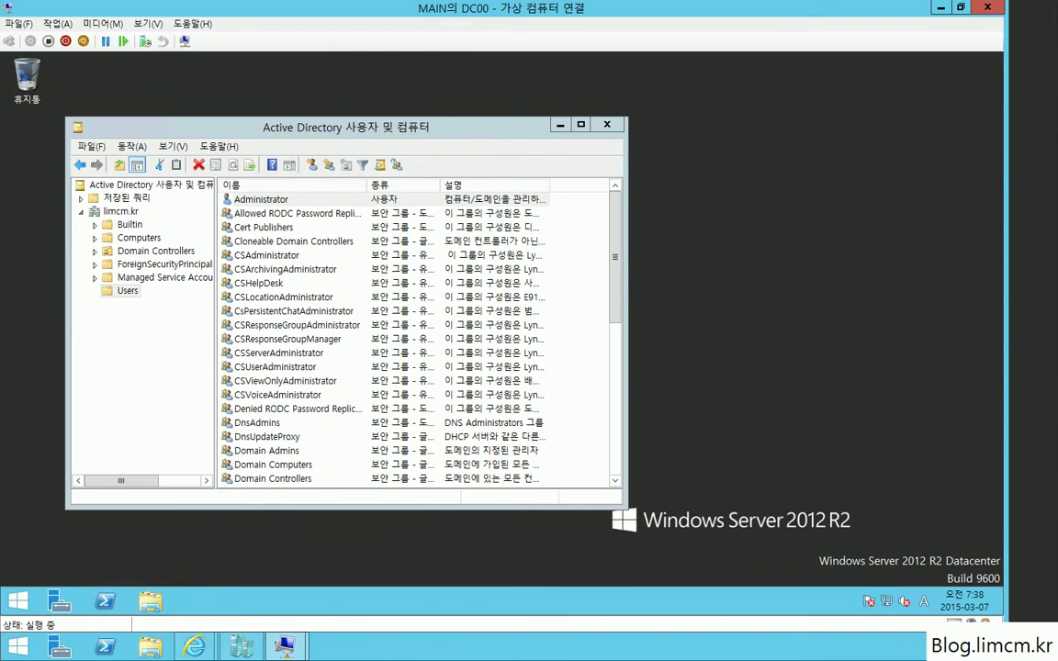
key("alt+F4")
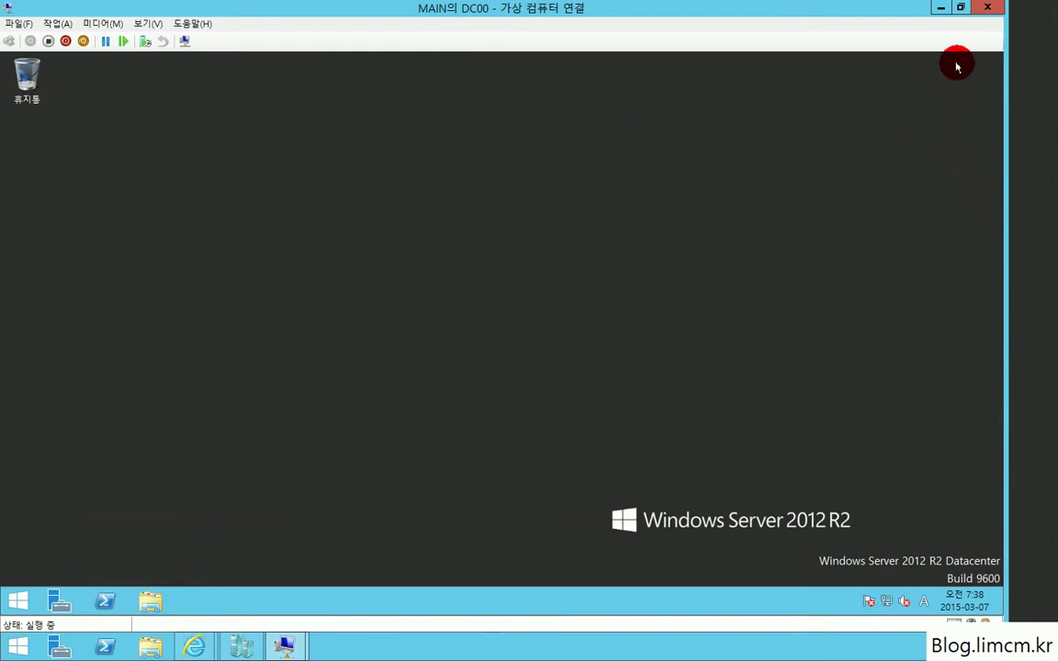
Step: Close the DC00 connection and open Local Disk (C:) in File Explorer on LC00
left_click(986, 9)
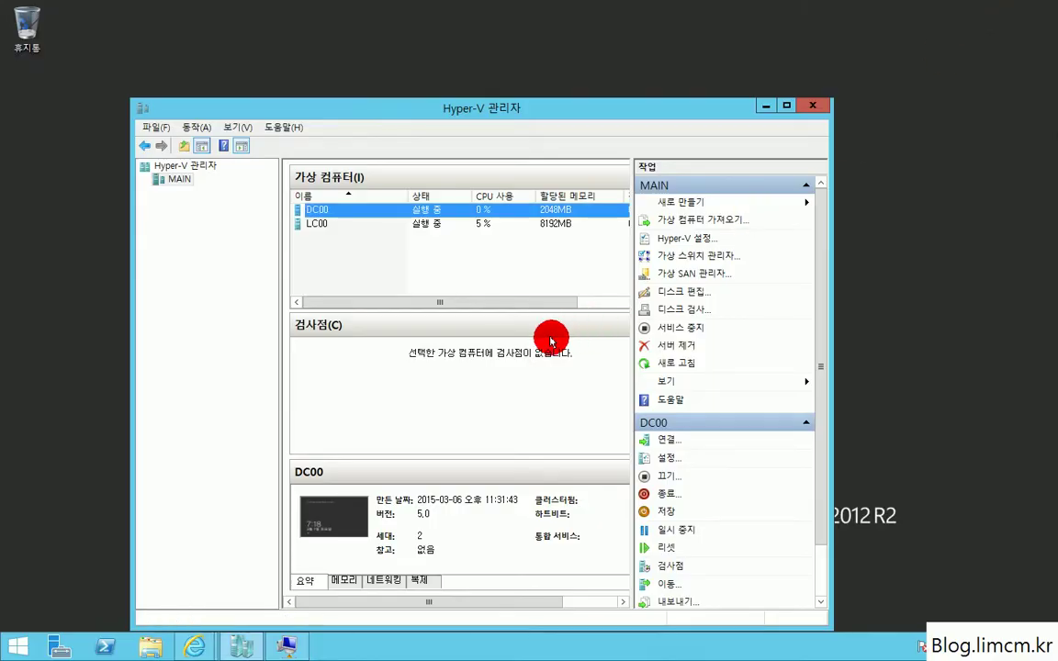
left_click(284, 645)
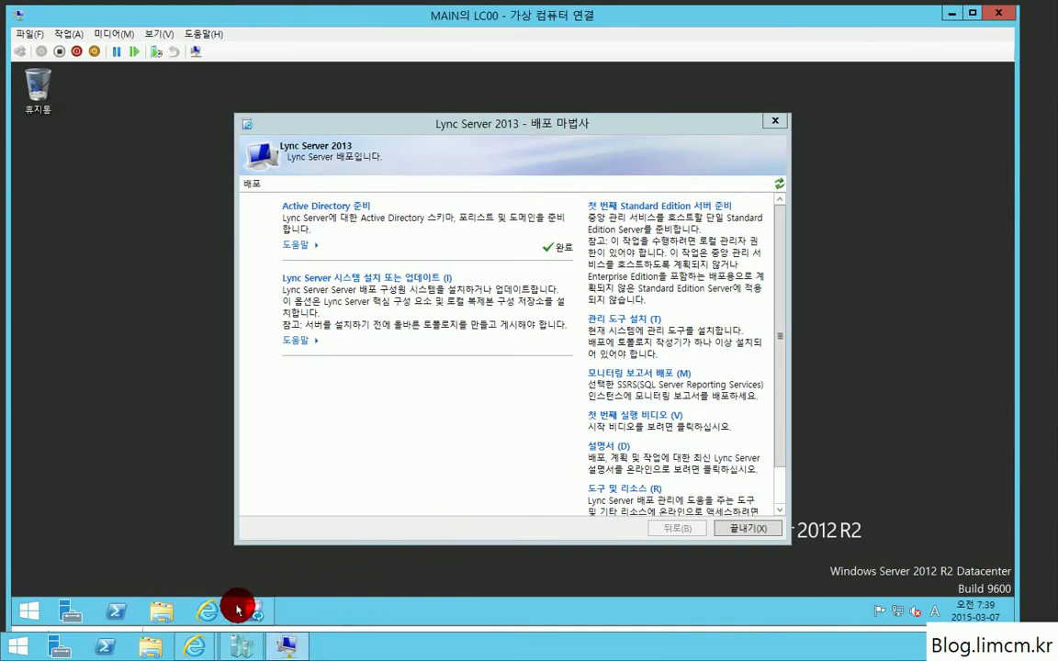
left_click(164, 614)
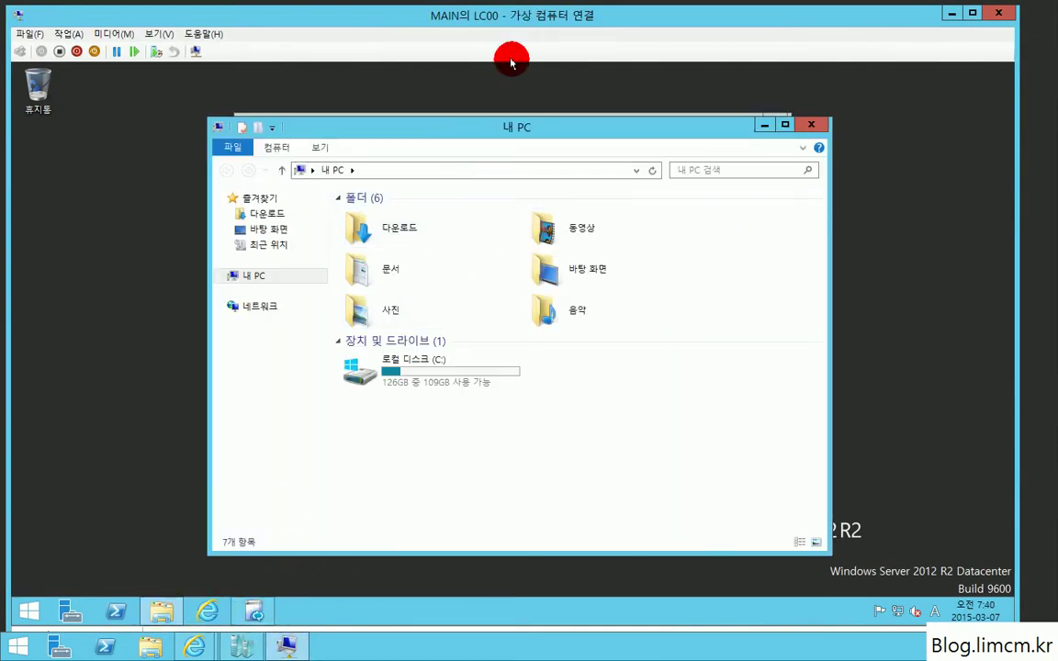
double_click(427, 382)
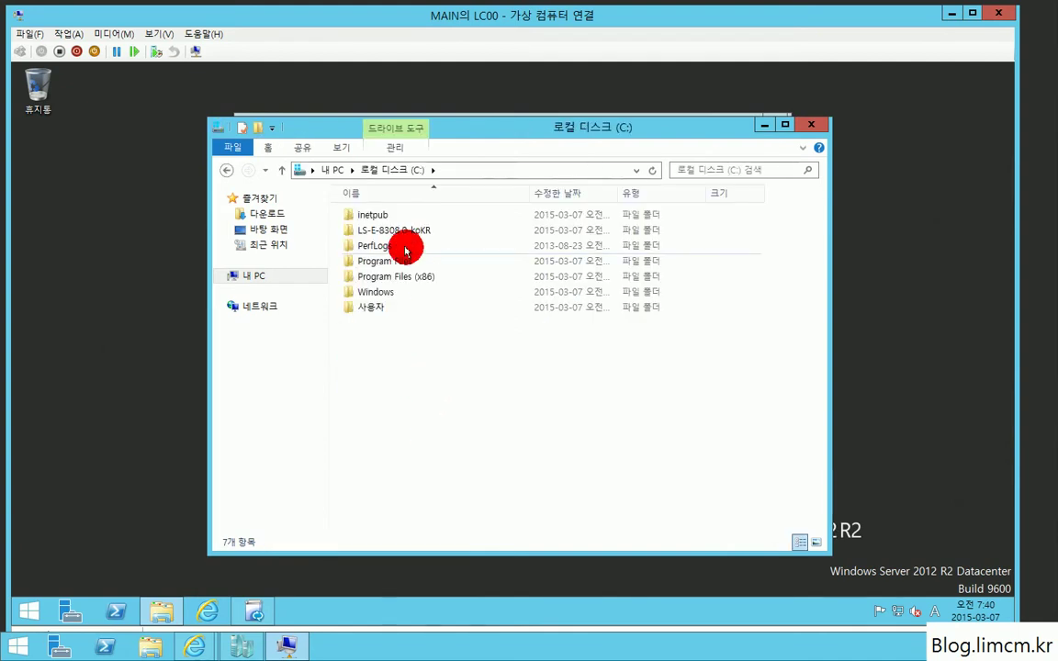
Step: Create a new folder named Share at the root of drive C:
right_click(406, 347)
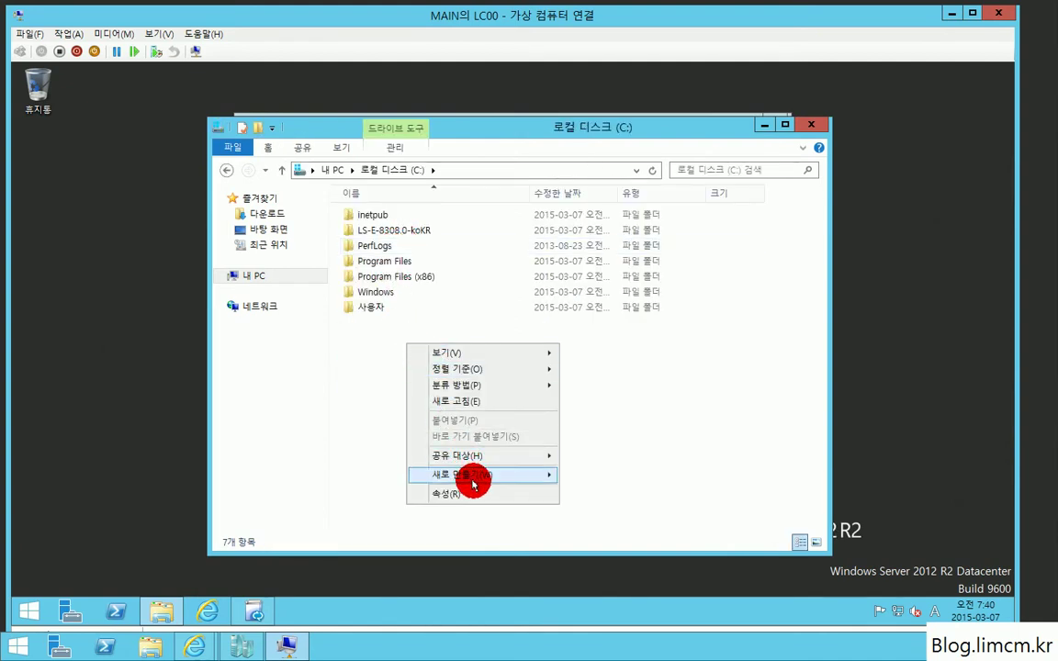
mouse_move(470, 475)
left_click(600, 476)
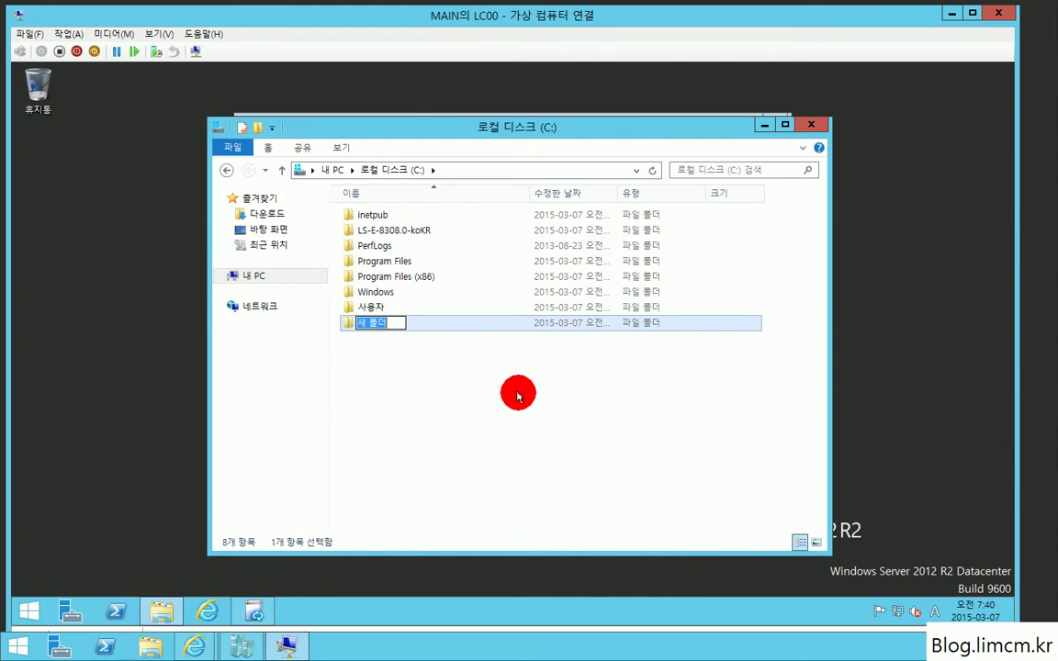
type("Share")
key("Return")
right_click(397, 328)
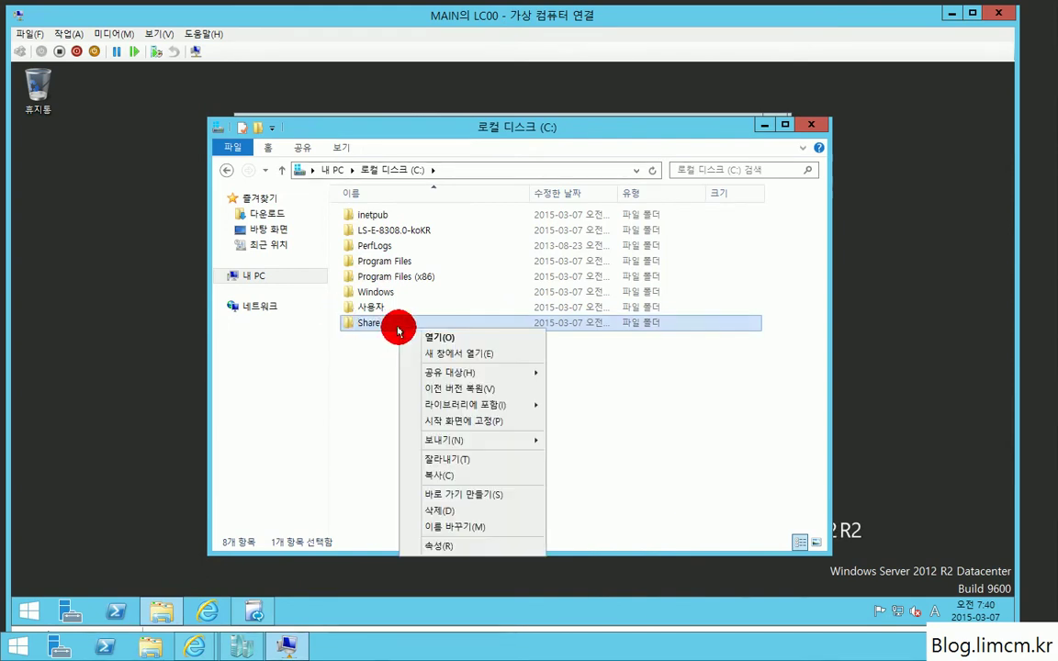
Step: Share the folder as \\LC00\Share through Advanced Sharing, keeping Everyone at Read permission
left_click(447, 549)
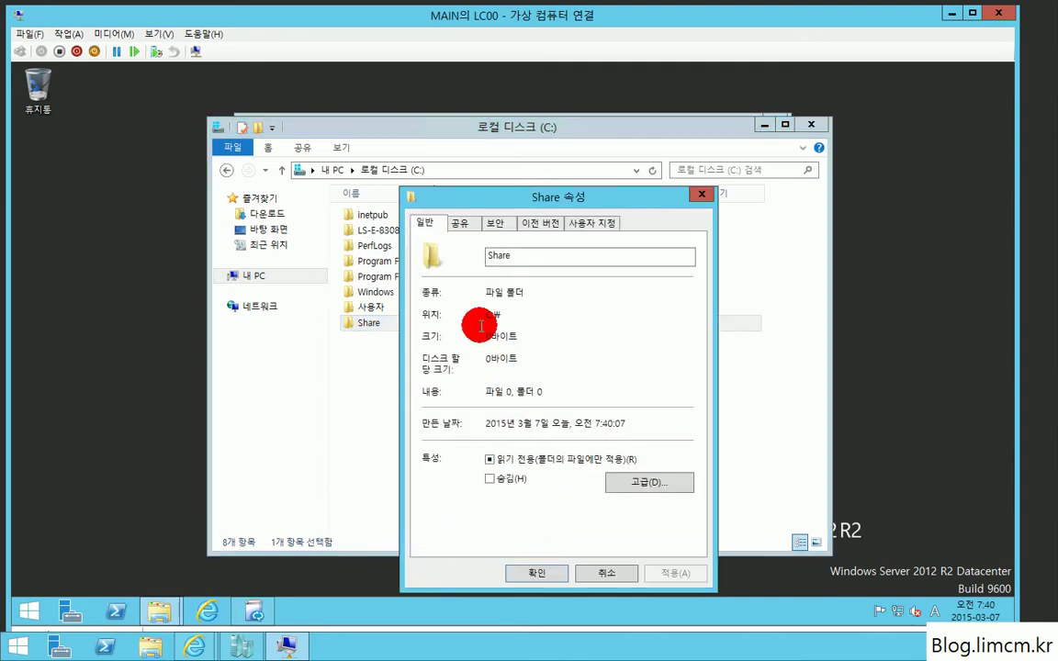
left_click(458, 223)
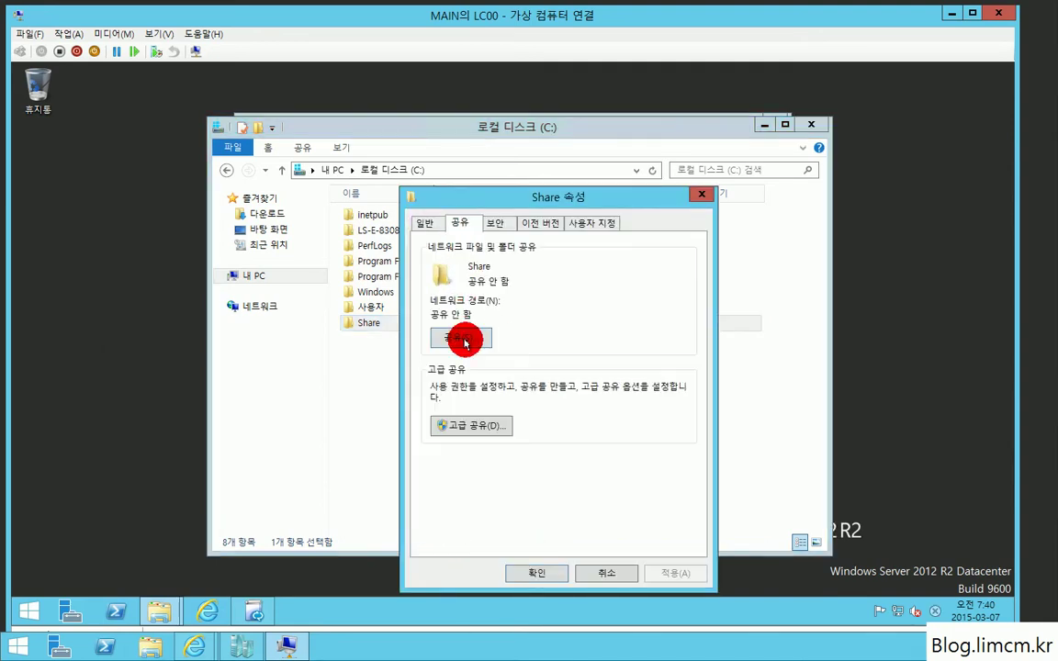
left_click(472, 426)
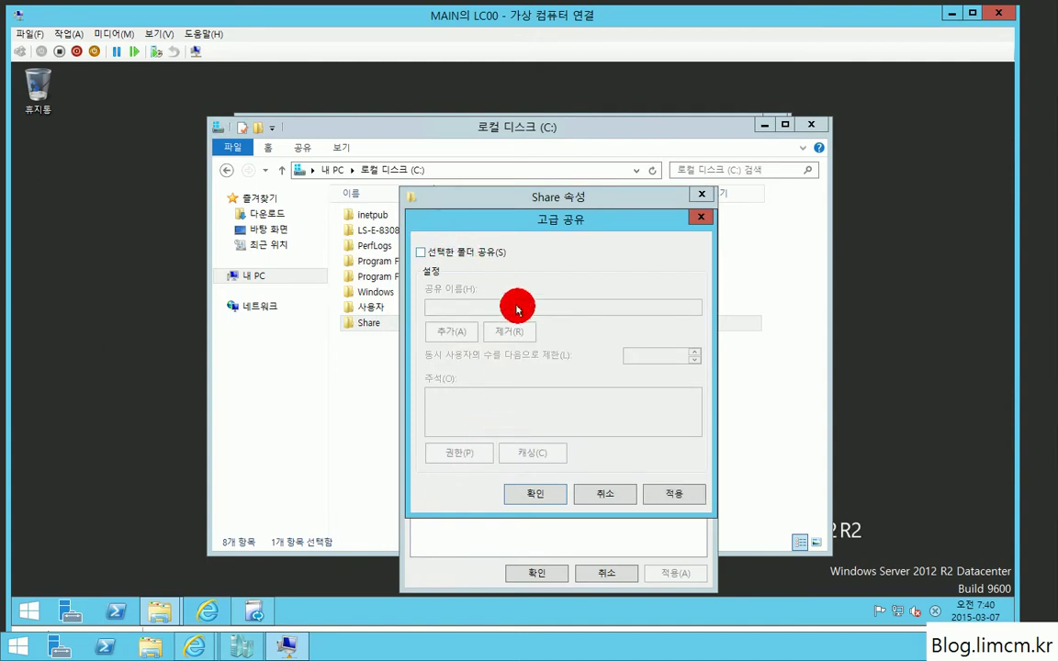
left_click(421, 255)
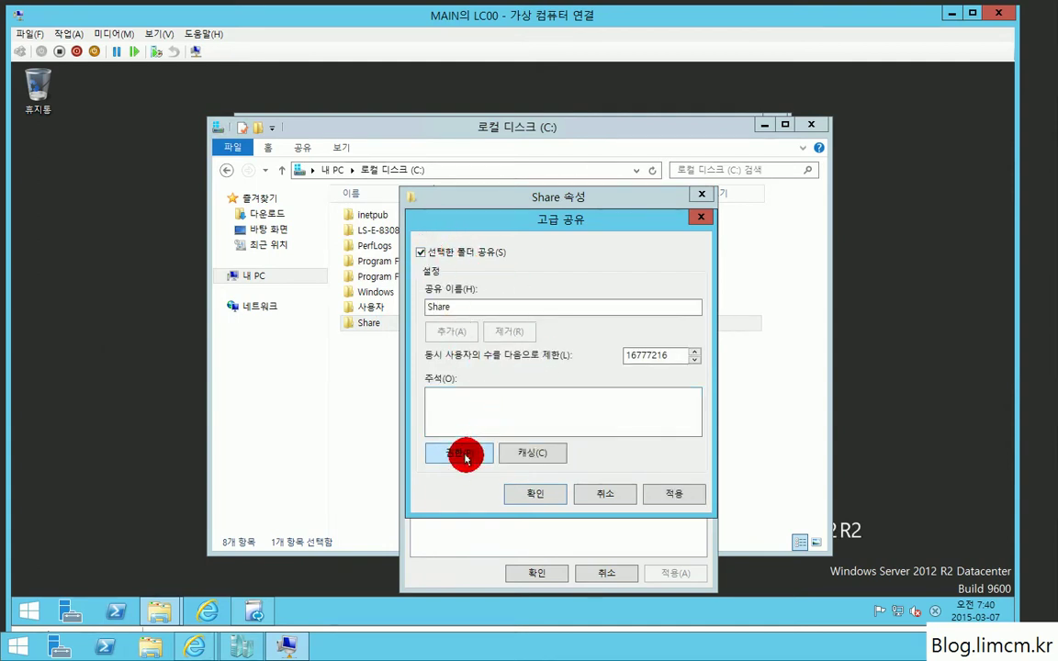
left_click(463, 454)
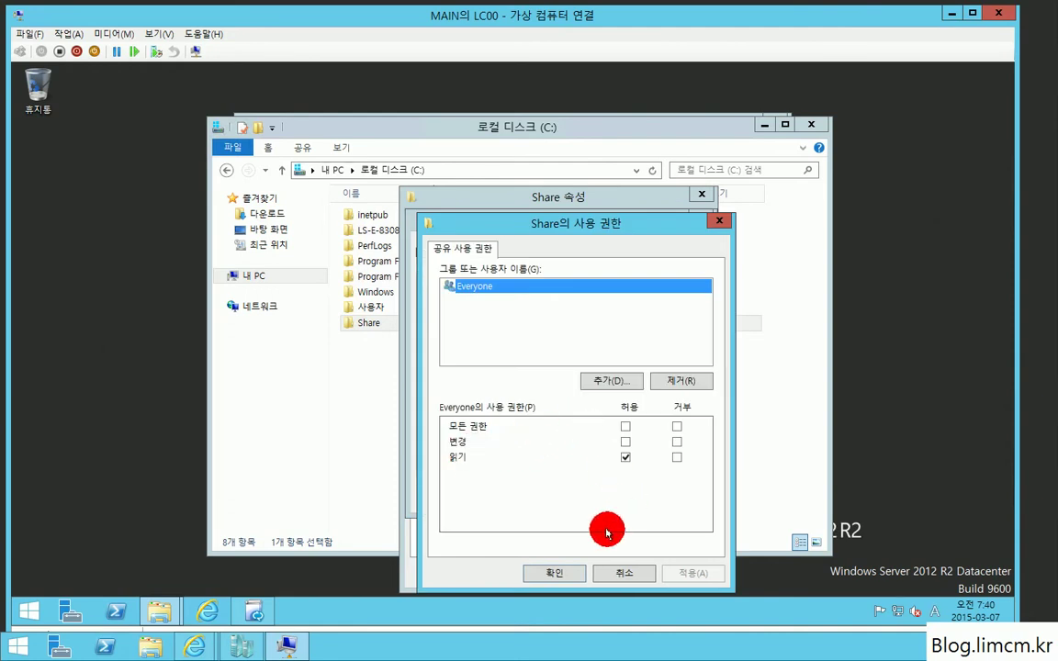
left_click(584, 574)
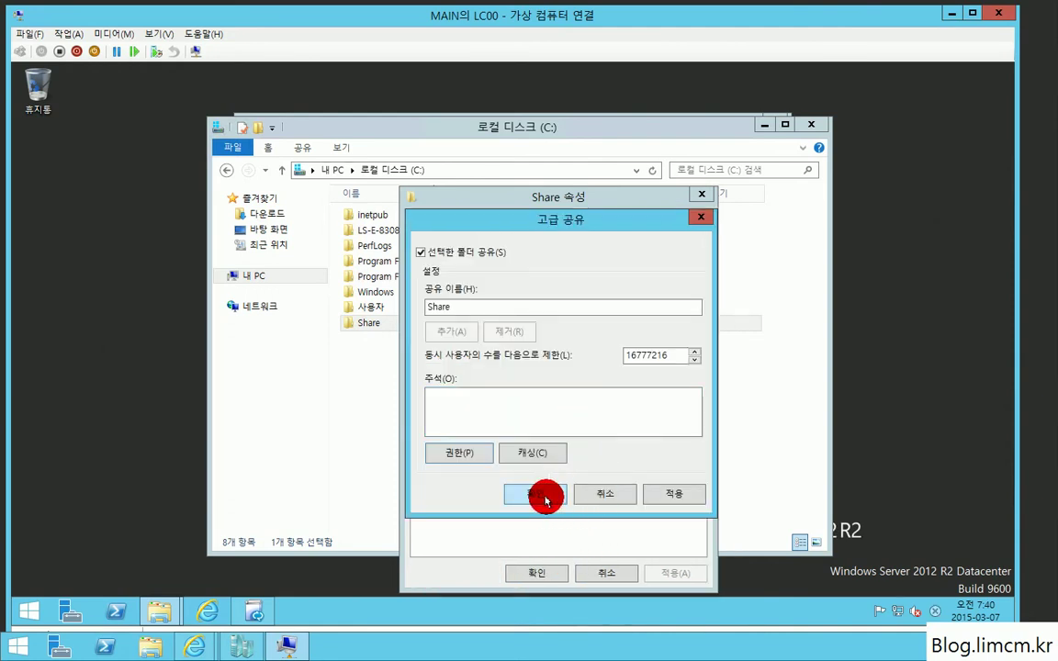
left_click(544, 495)
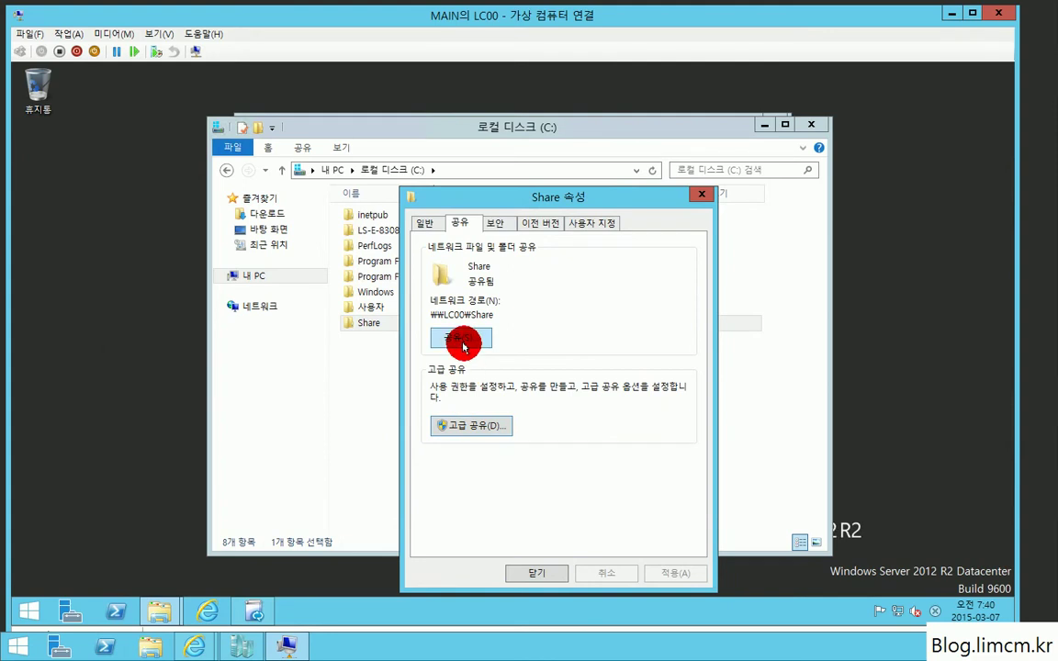
left_click(462, 339)
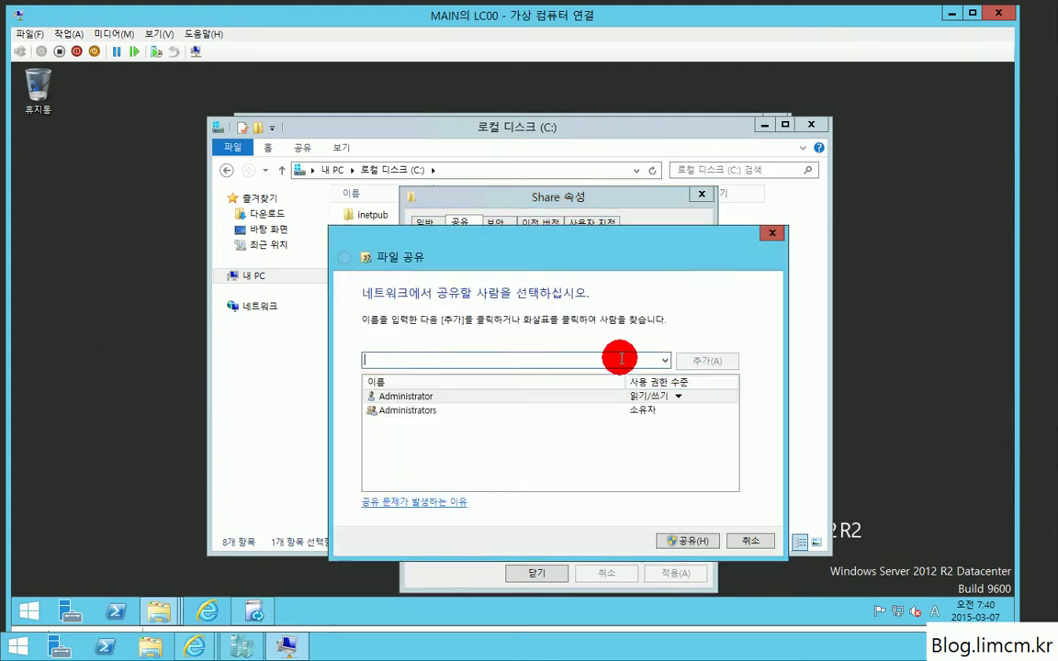
Step: Add Everyone to the folder's sharing list
type("everyone")
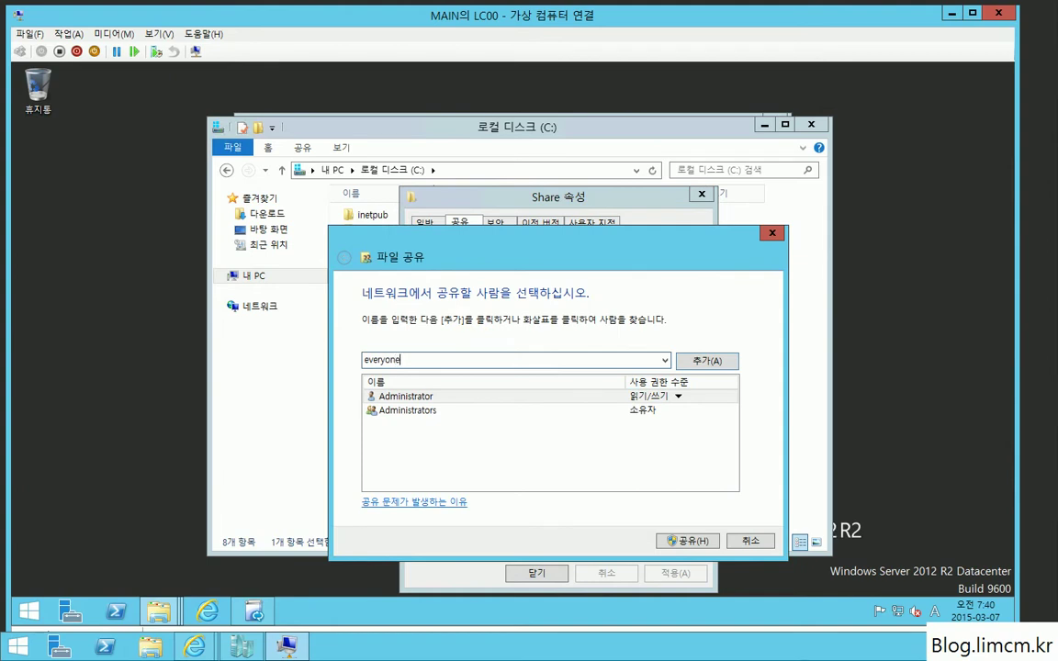
left_click(620, 358)
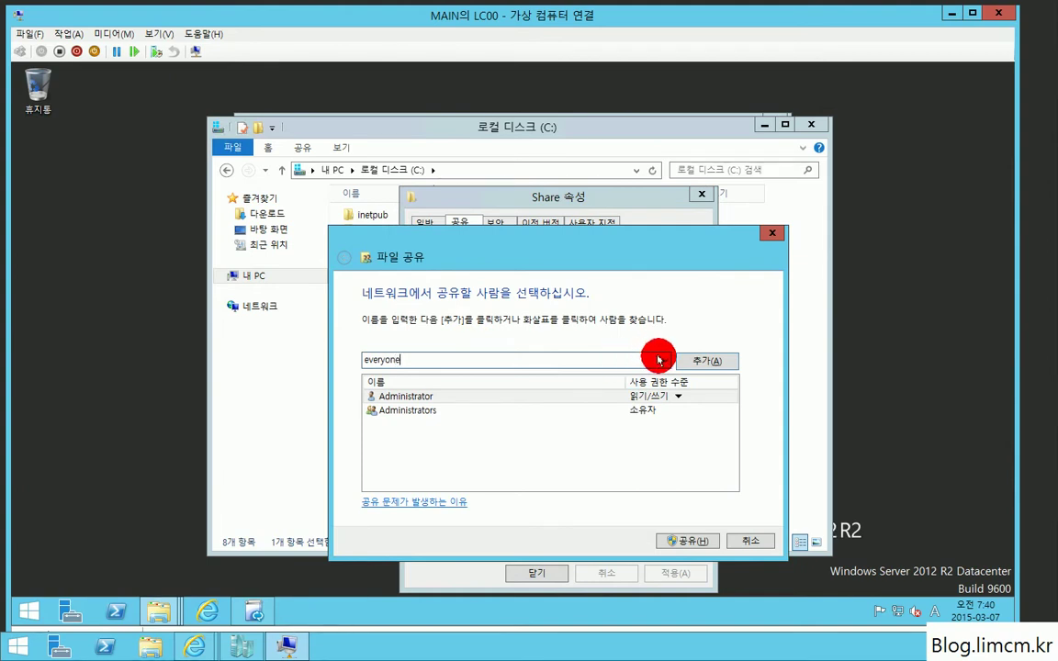
left_click(386, 379)
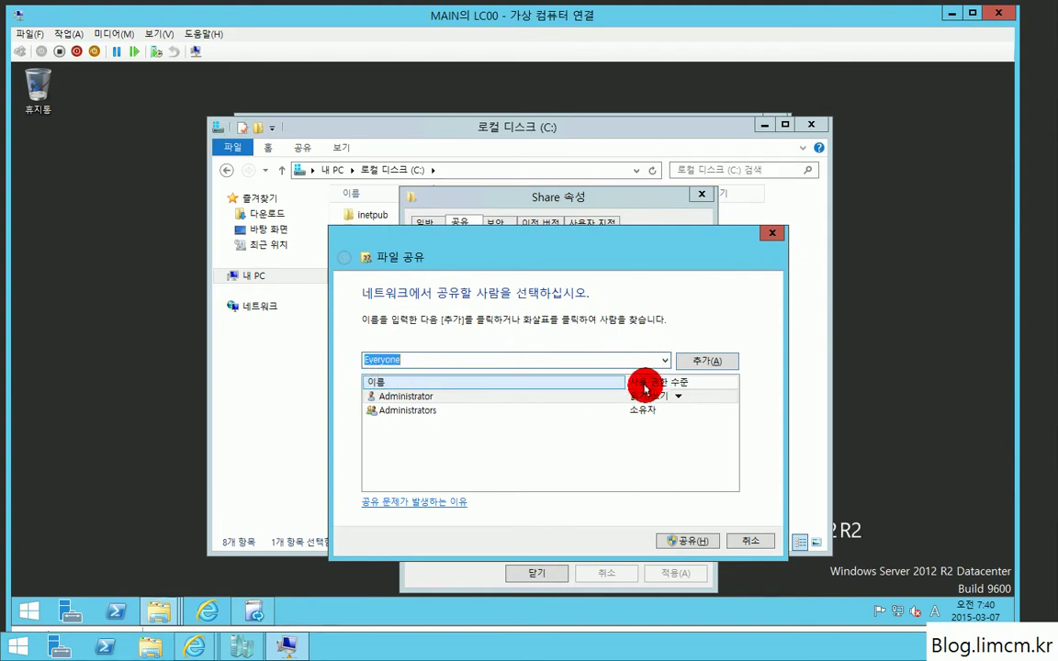
left_click(712, 360)
Step: Add RTCHSUniversalServices, RTCComponentUniversalServices, RTCUniversalServerAdmins and RTCUniversalConfigReplicator to the sharing list
left_click(668, 360)
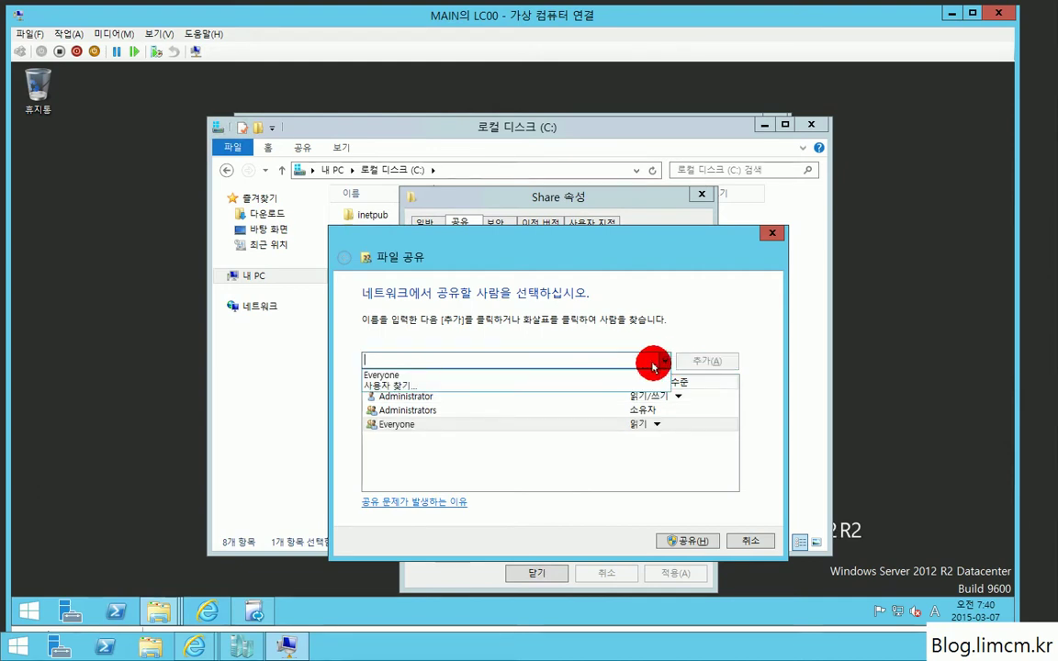
left_click(498, 382)
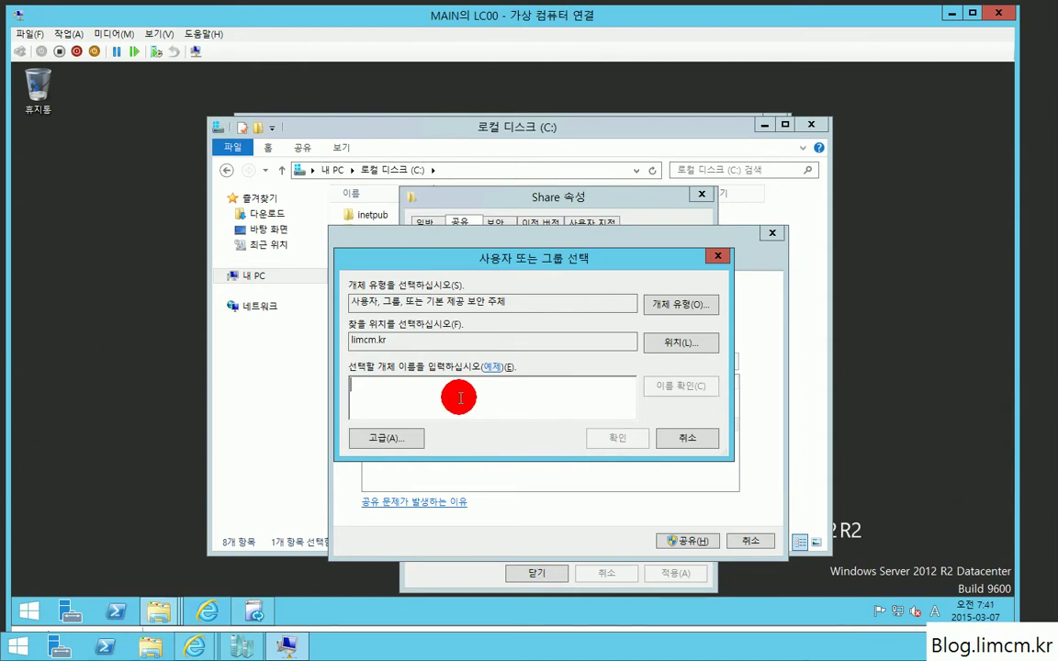
type("rtchsu")
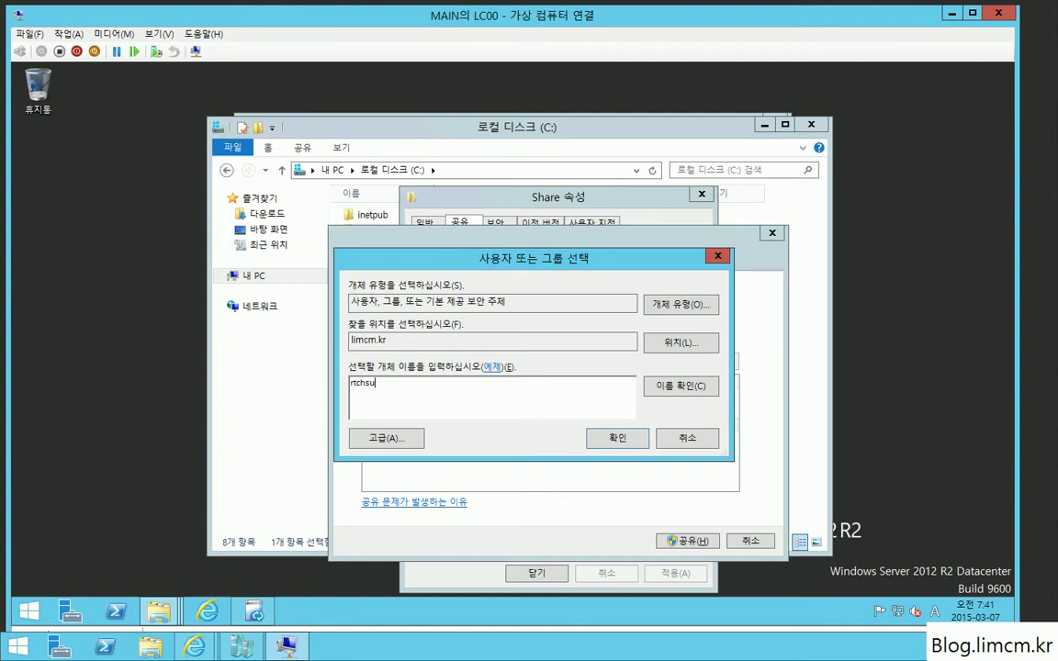
type("ni")
key("alt+c")
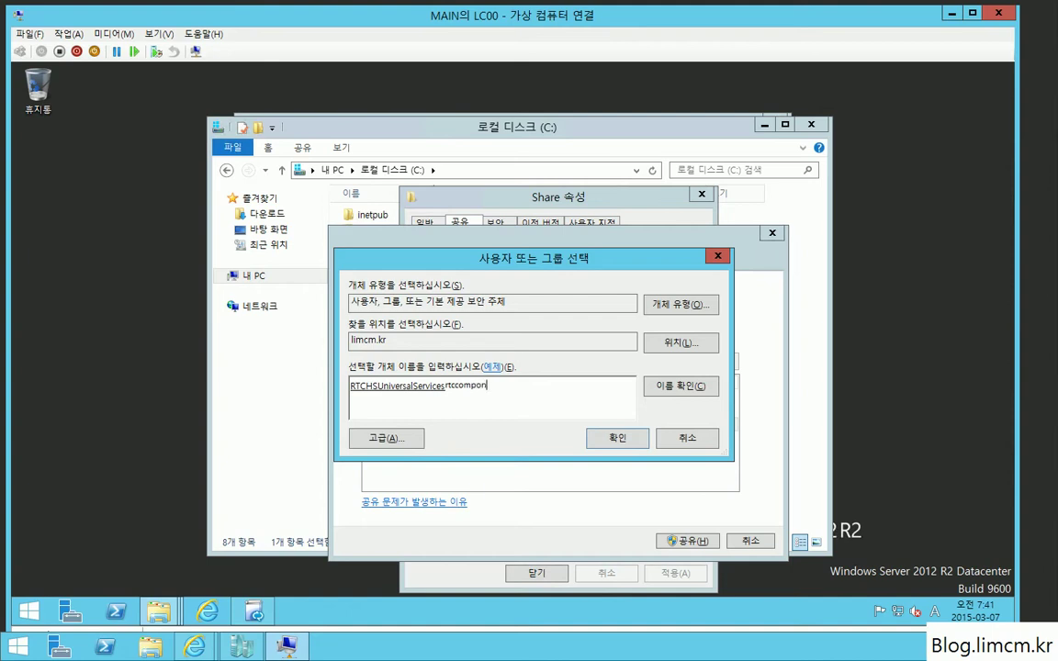
type("rtccomponen")
key("alt+c")
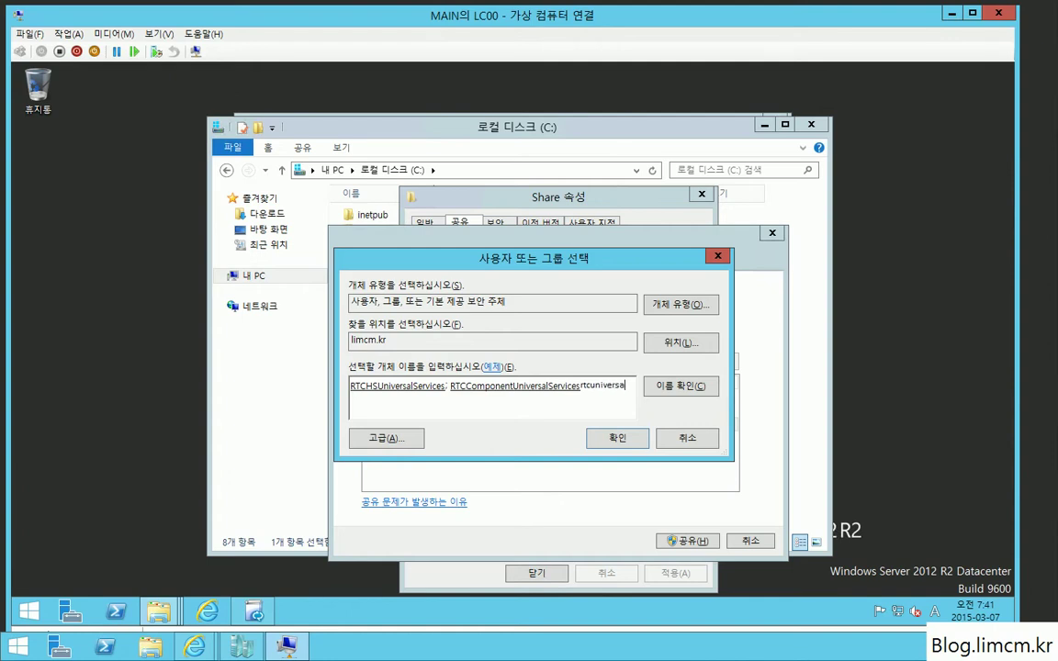
type("rtcuniversal")
key("alt+c")
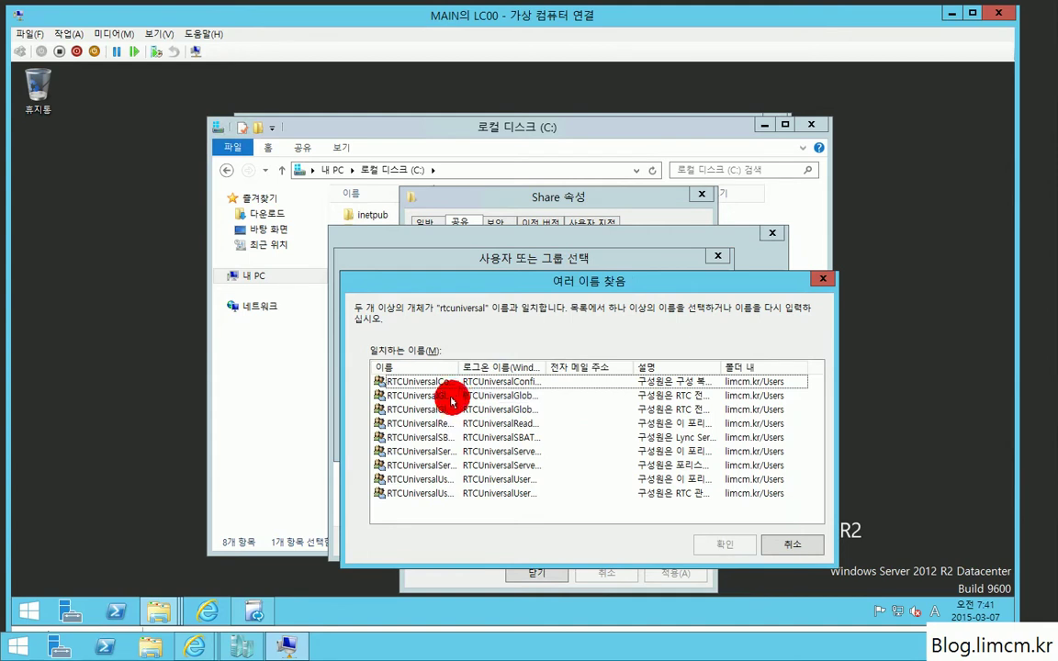
left_click_drag(460, 368, 587, 368)
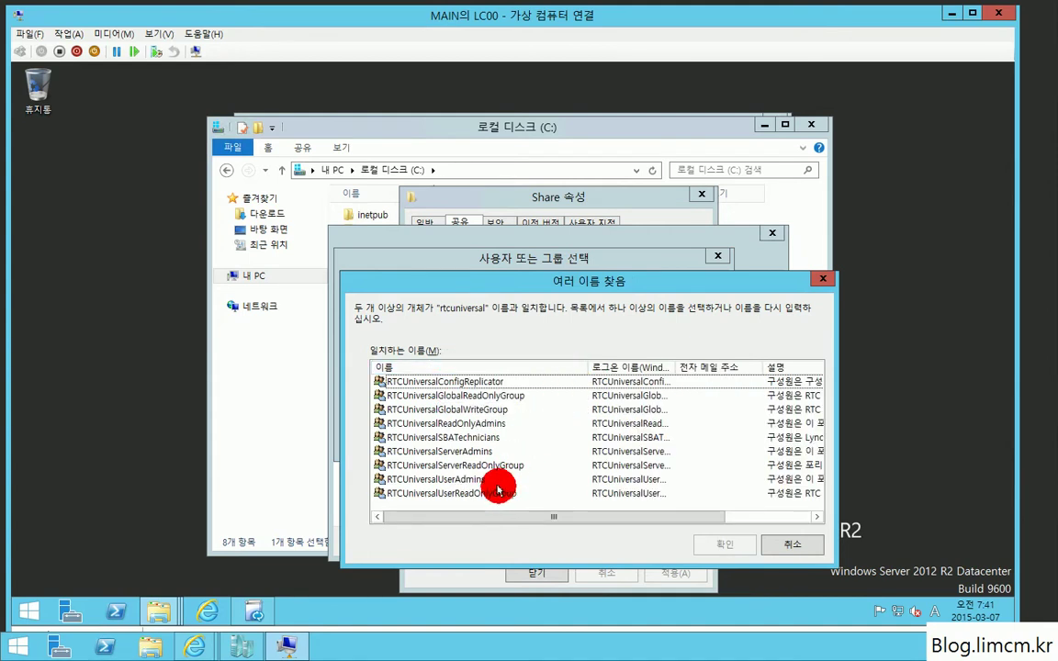
double_click(491, 451)
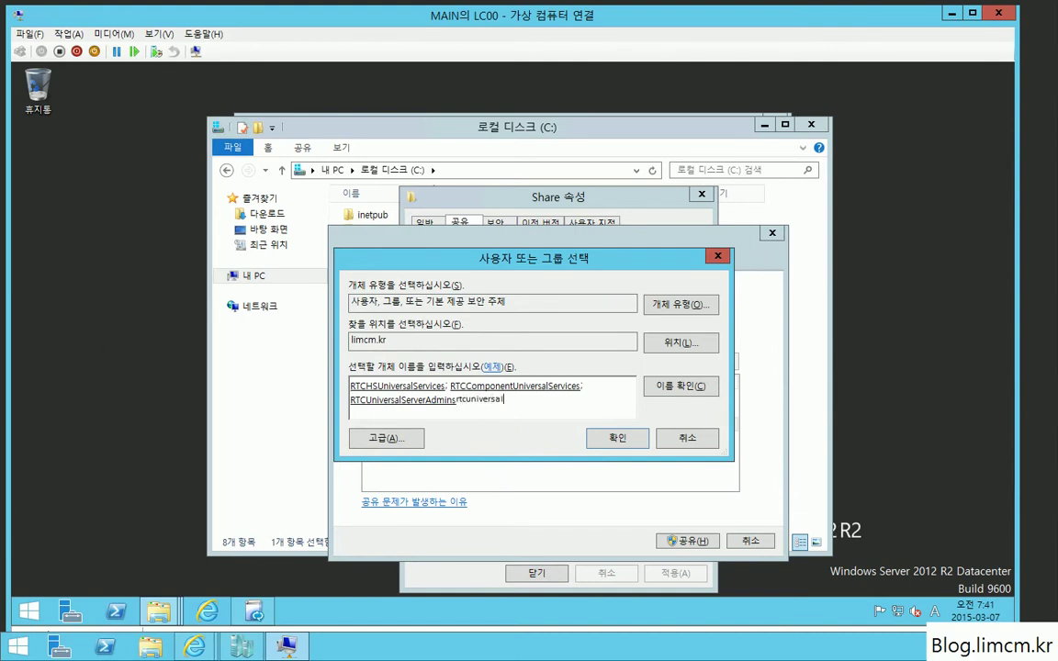
type("rtcuniversalconfi")
key("ctrl+k")
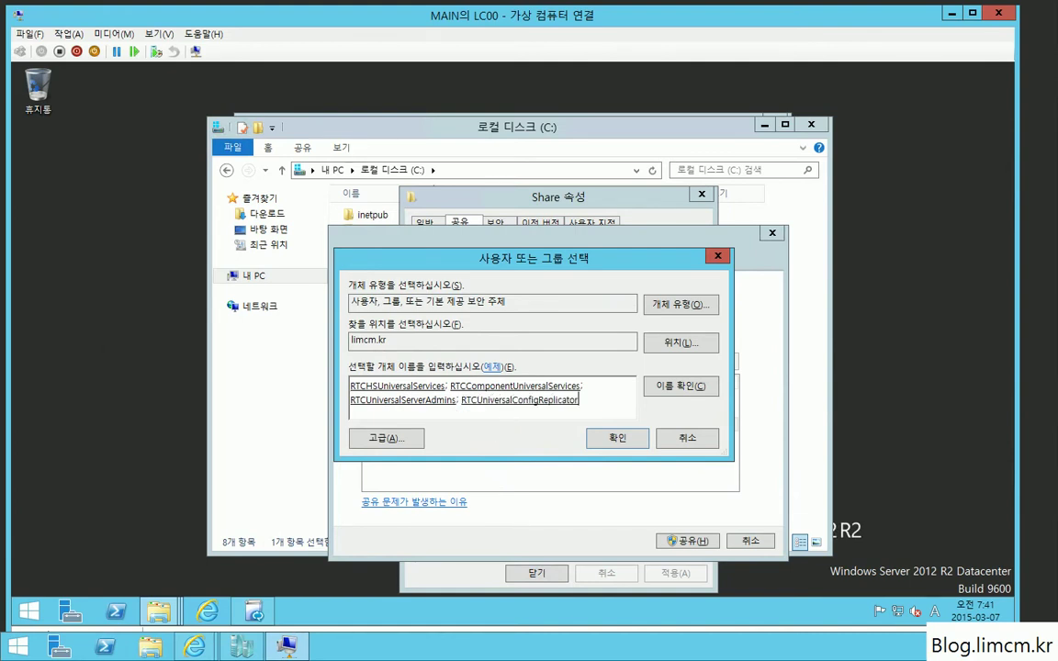
left_click(592, 437)
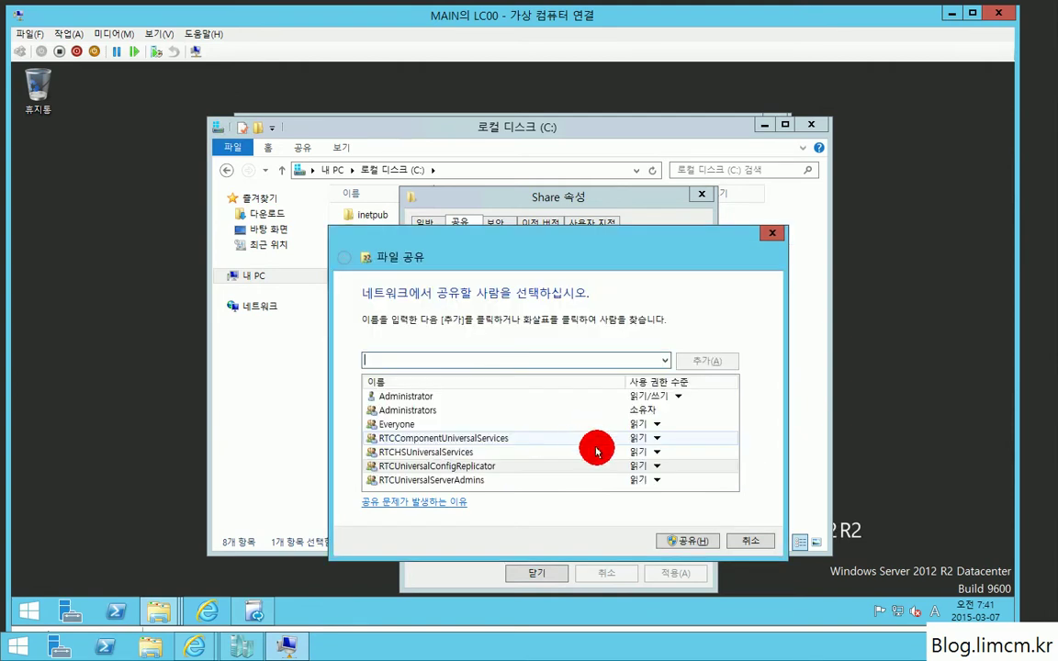
Step: Give Everyone and the four RTC groups Read/Write, share the folder, and close its properties
left_click(656, 424)
left_click(688, 443)
left_click(656, 438)
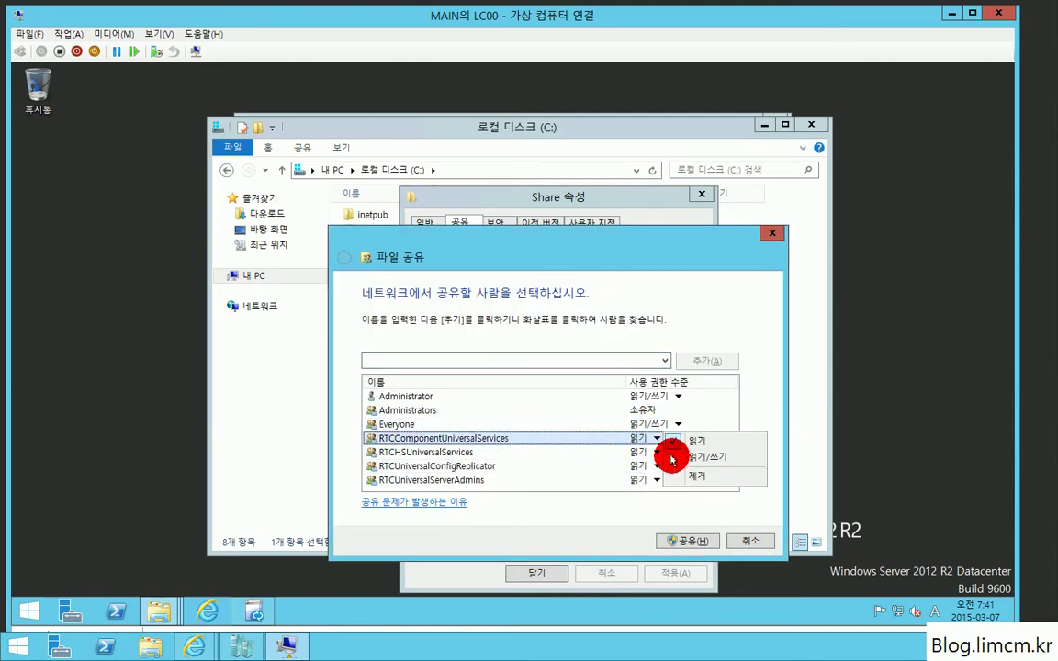
left_click(671, 457)
left_click(656, 451)
left_click(675, 471)
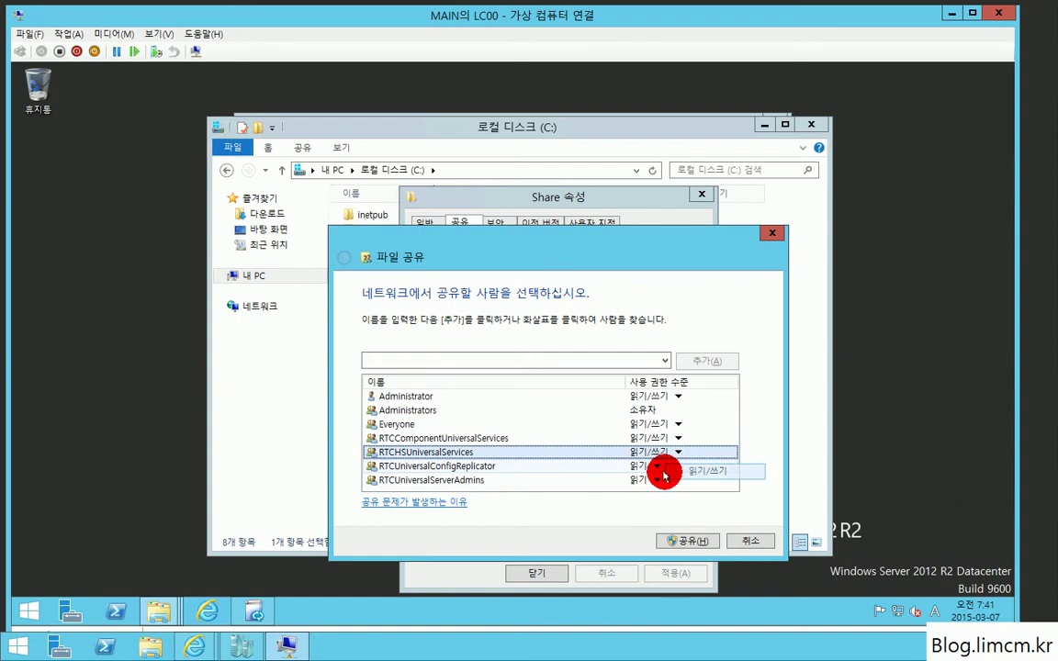
left_click(657, 465)
left_click(701, 485)
left_click(657, 479)
left_click(698, 499)
left_click(689, 541)
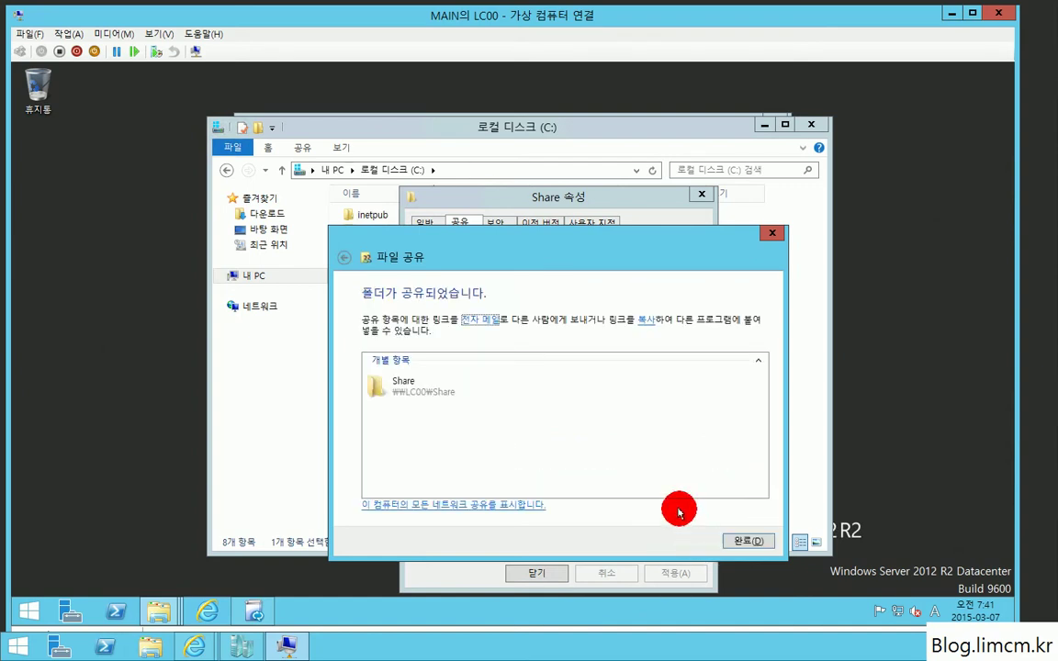
left_click(746, 541)
left_click(538, 572)
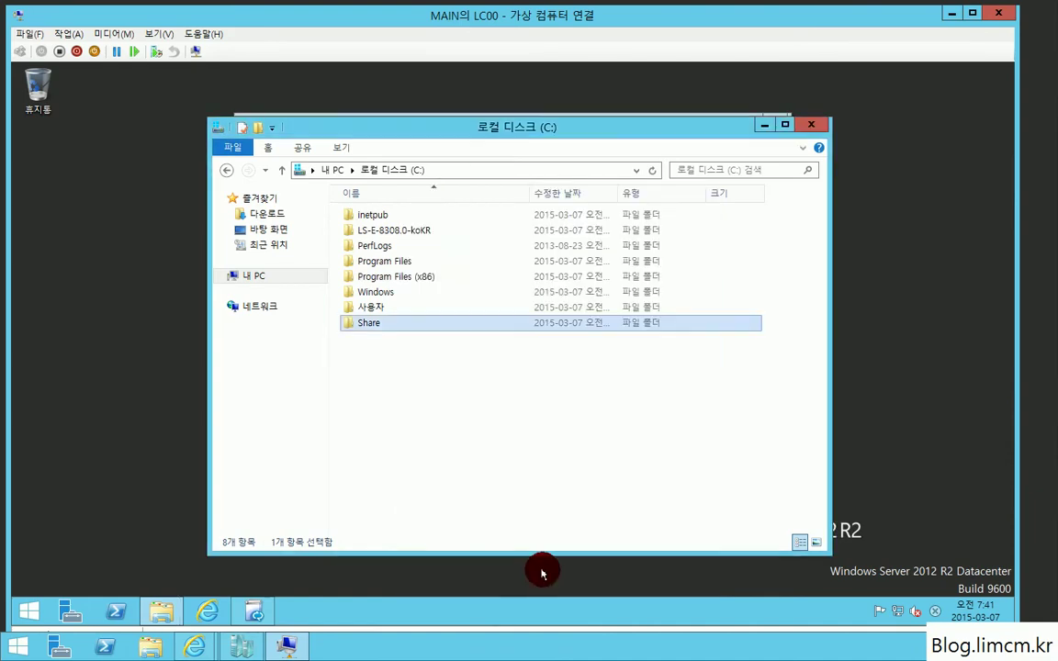
Step: Close Explorer and the LC00 window, then connect to DC00 and sign in as domain administrator
left_click(811, 124)
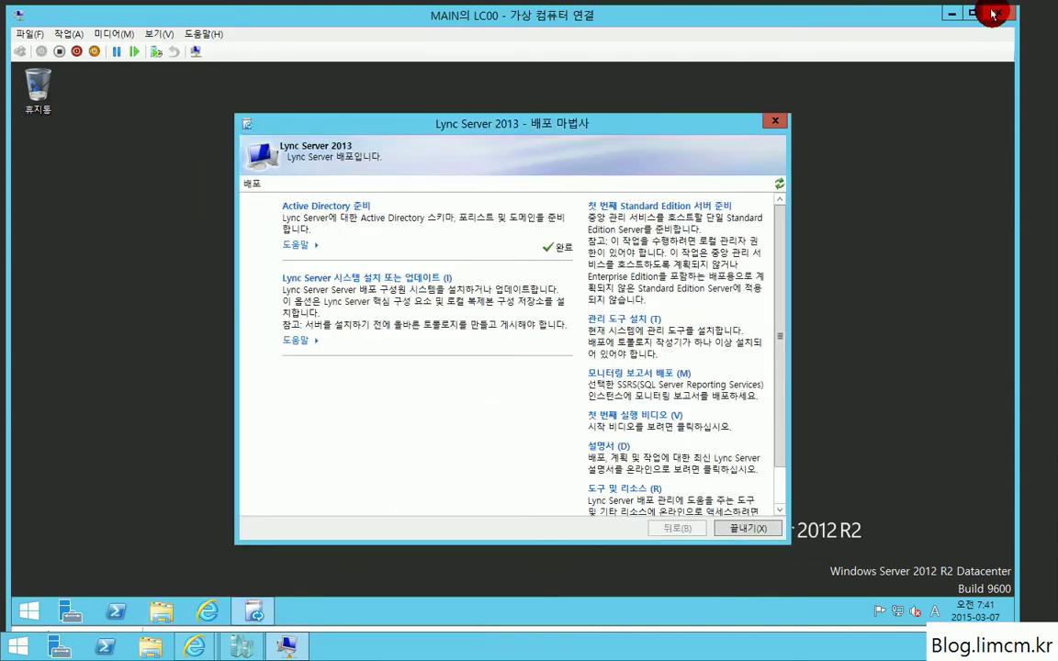
left_click(951, 12)
double_click(386, 211)
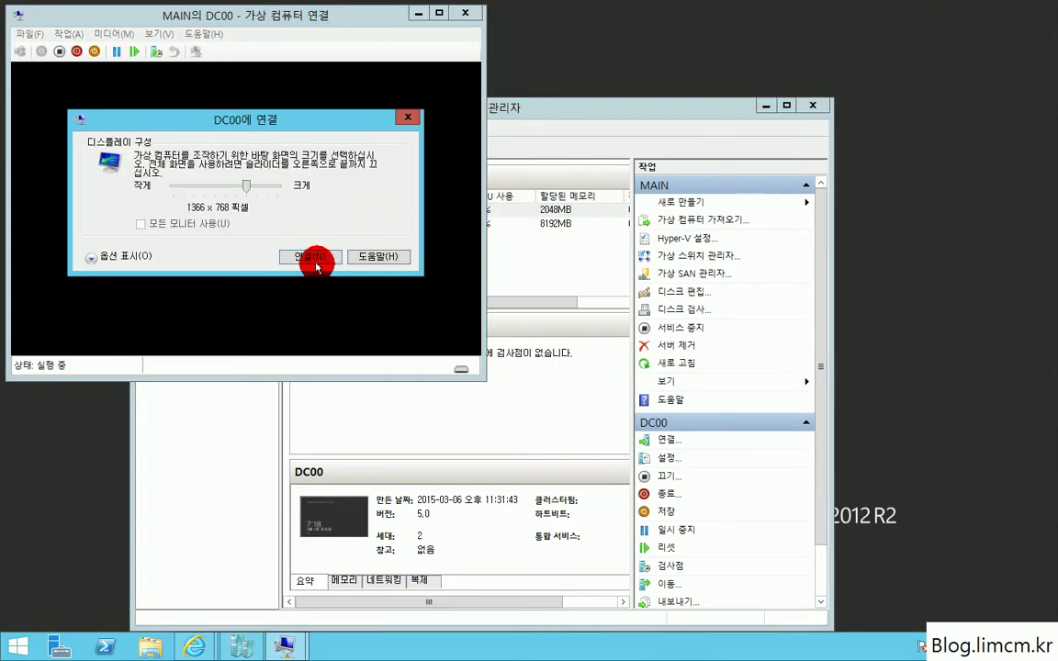
left_click(310, 257)
left_click(427, 288)
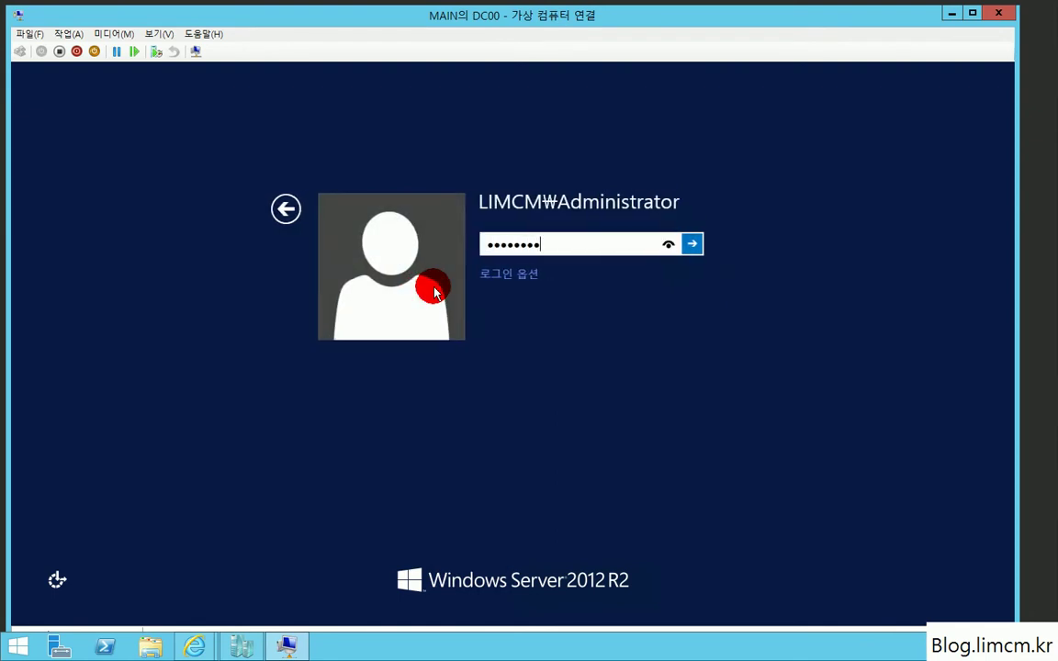
key("Return")
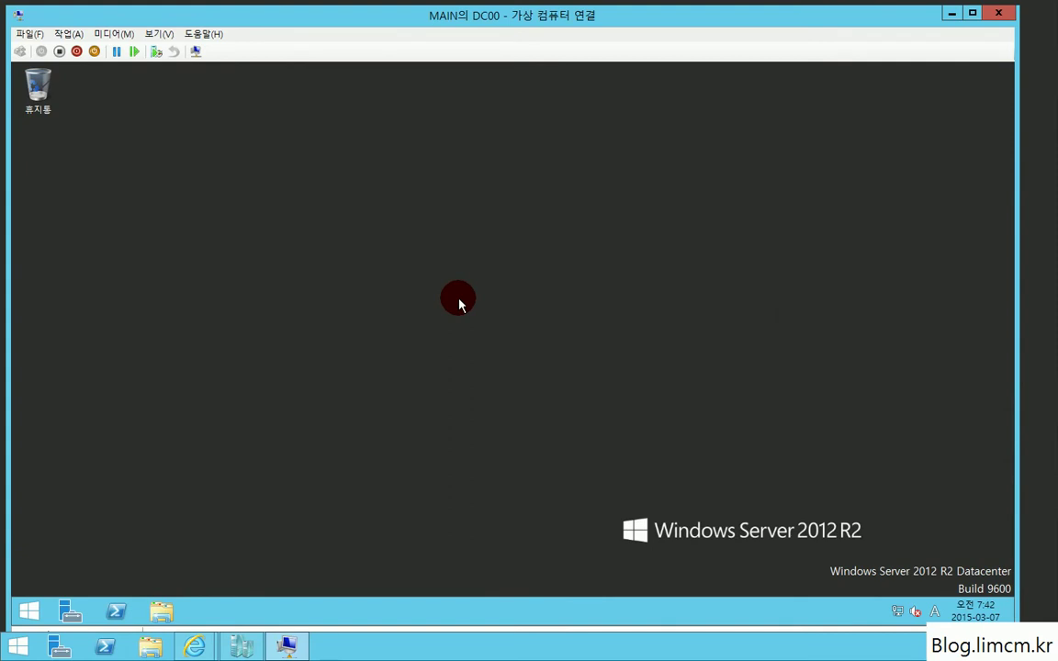
Step: Search 'dns' on the Start screen and launch DNS Manager
key("super")
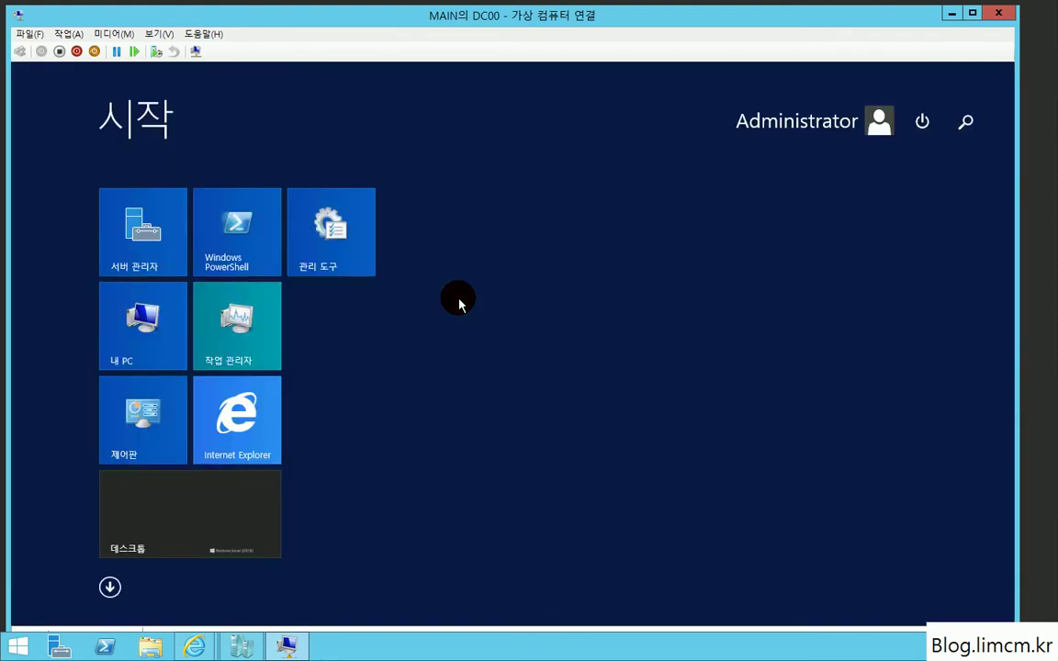
type("dns")
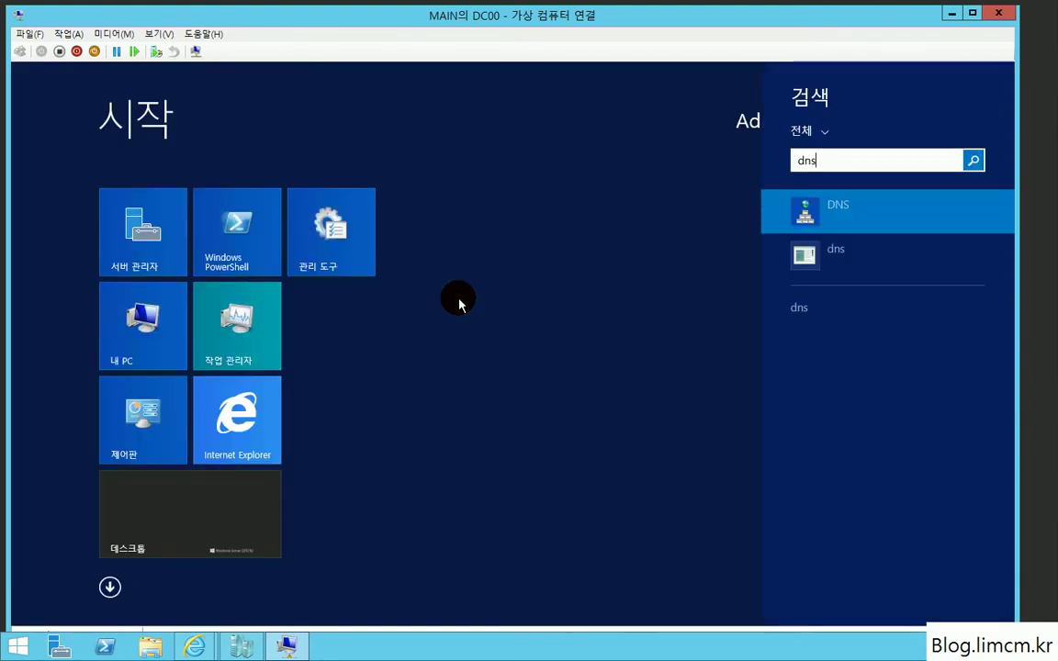
key("Return")
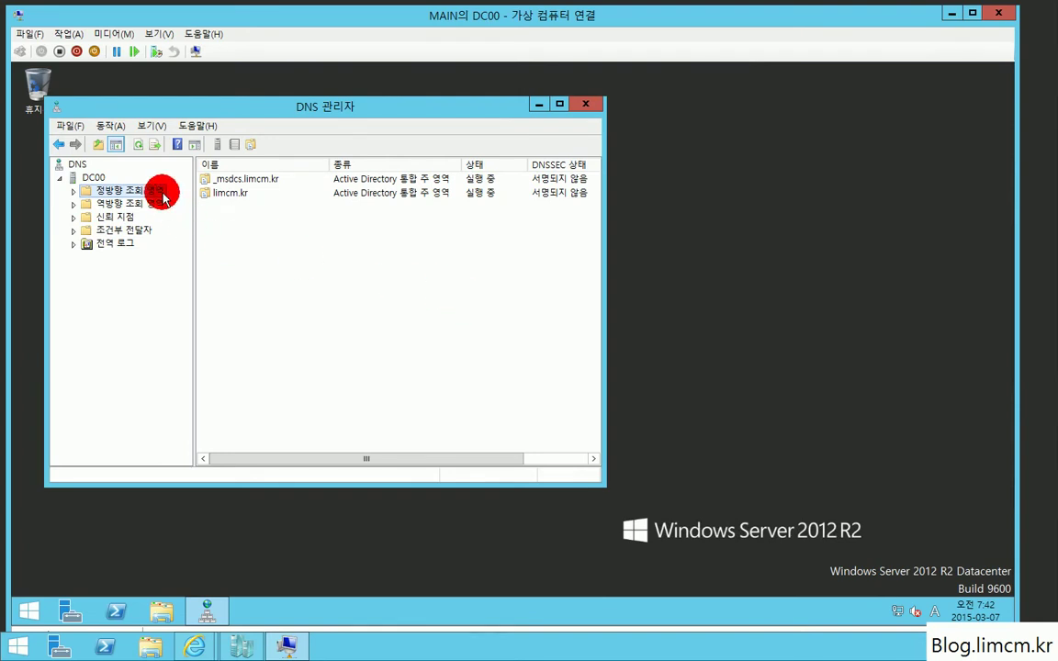
Step: Open the limcm.kr forward lookup zone and choose Service Location (SRV) under Other New Records
double_click(163, 196)
double_click(127, 217)
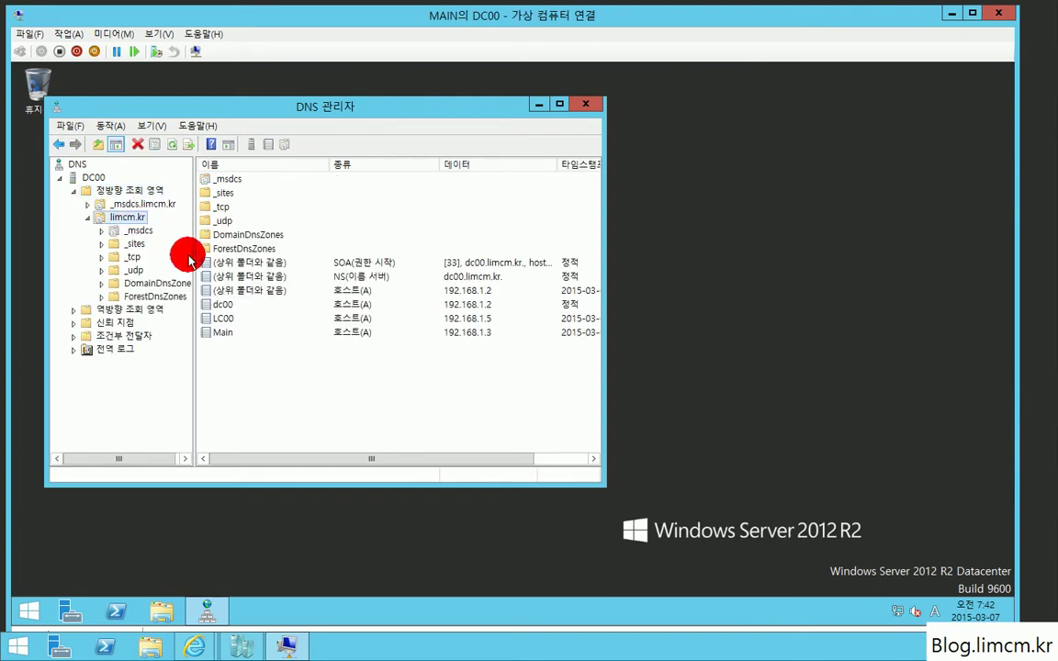
right_click(238, 360)
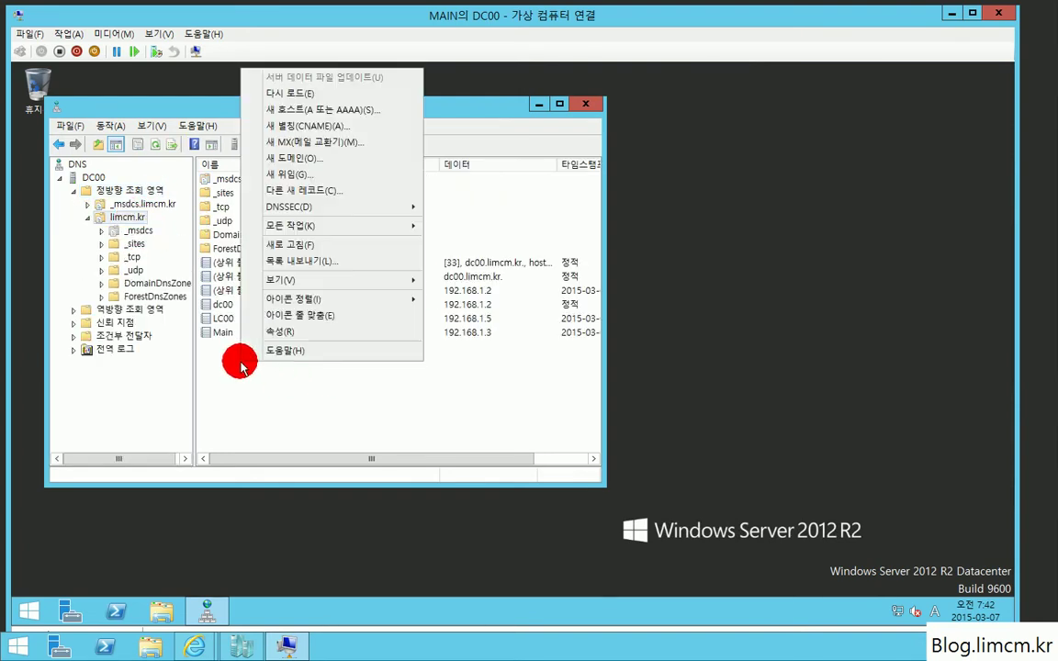
left_click(362, 197)
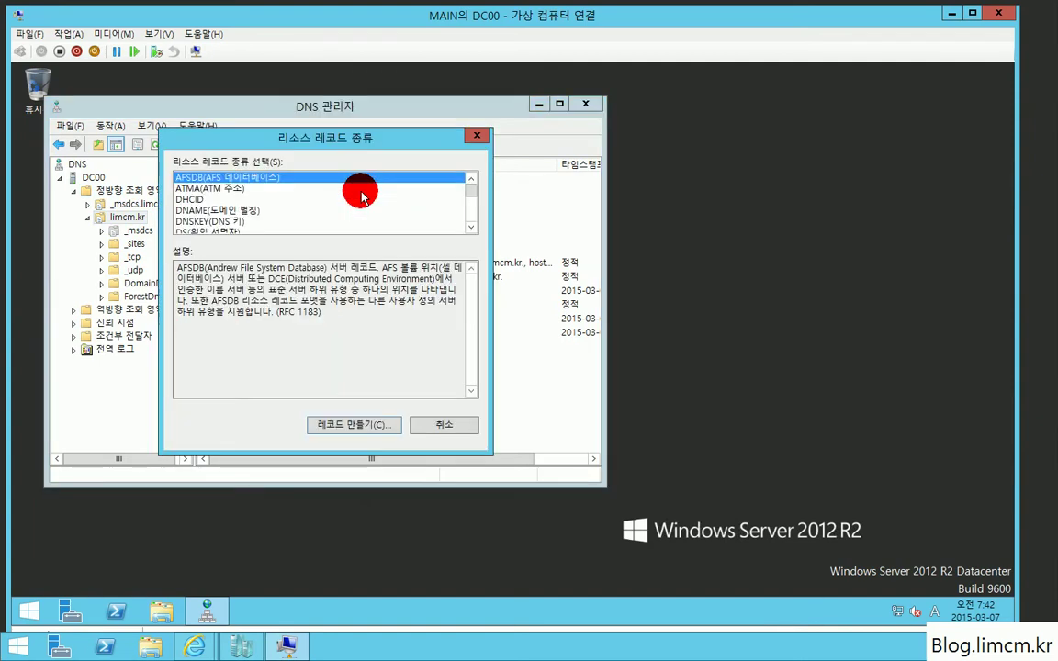
scroll(463, 212, "down", 8)
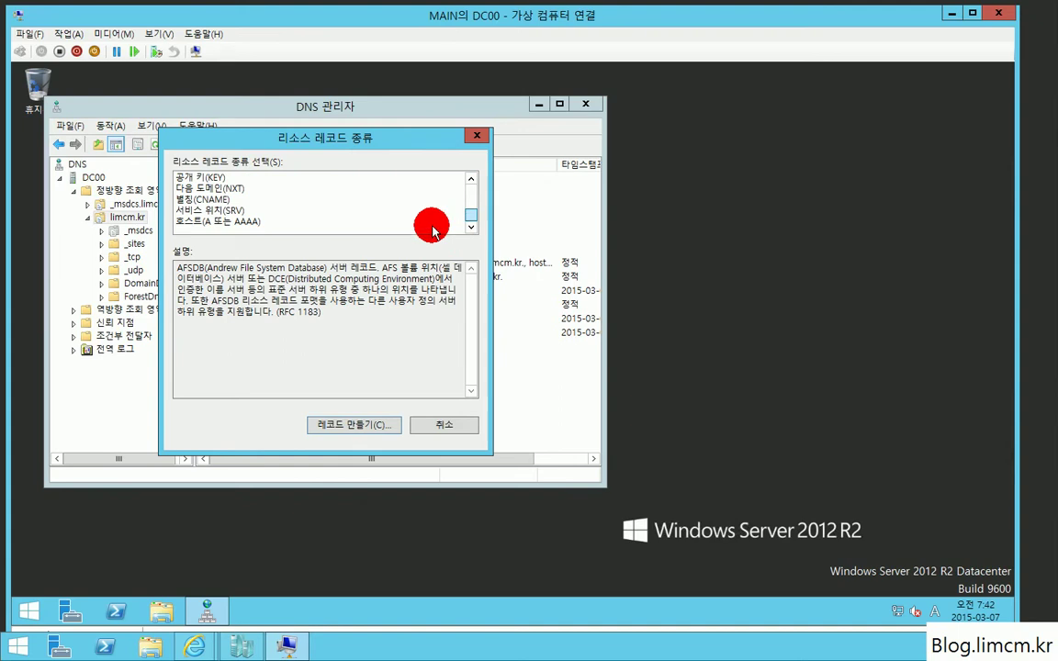
double_click(228, 207)
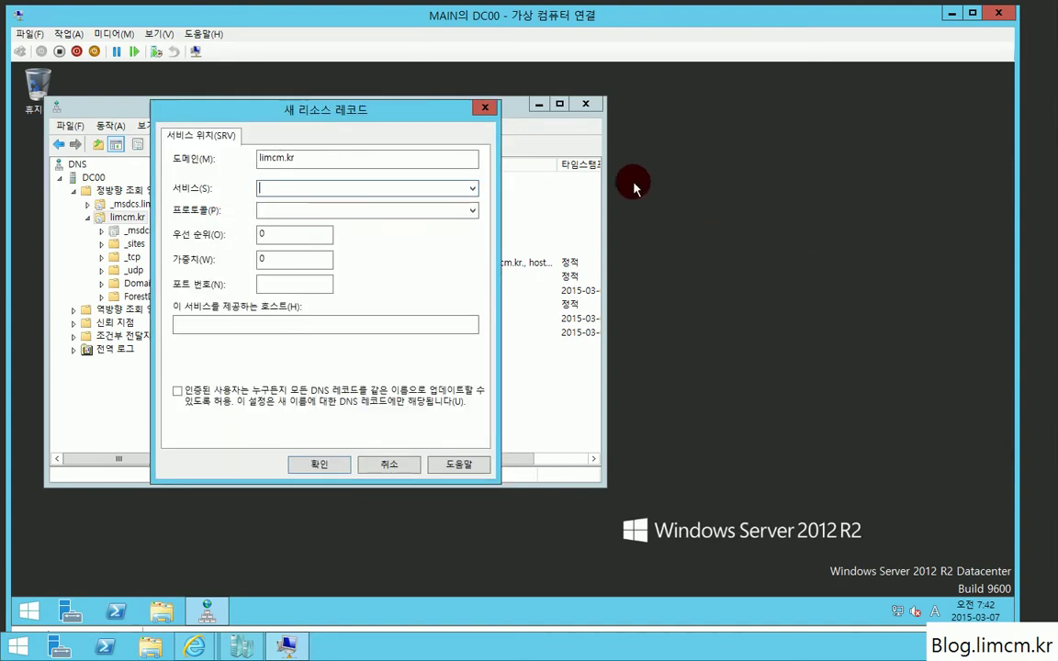
Step: Create the _sipinternaltls._tcp SRV record on port 5061 for lc00.limcm.kr, then close DNS Manager
type("_")
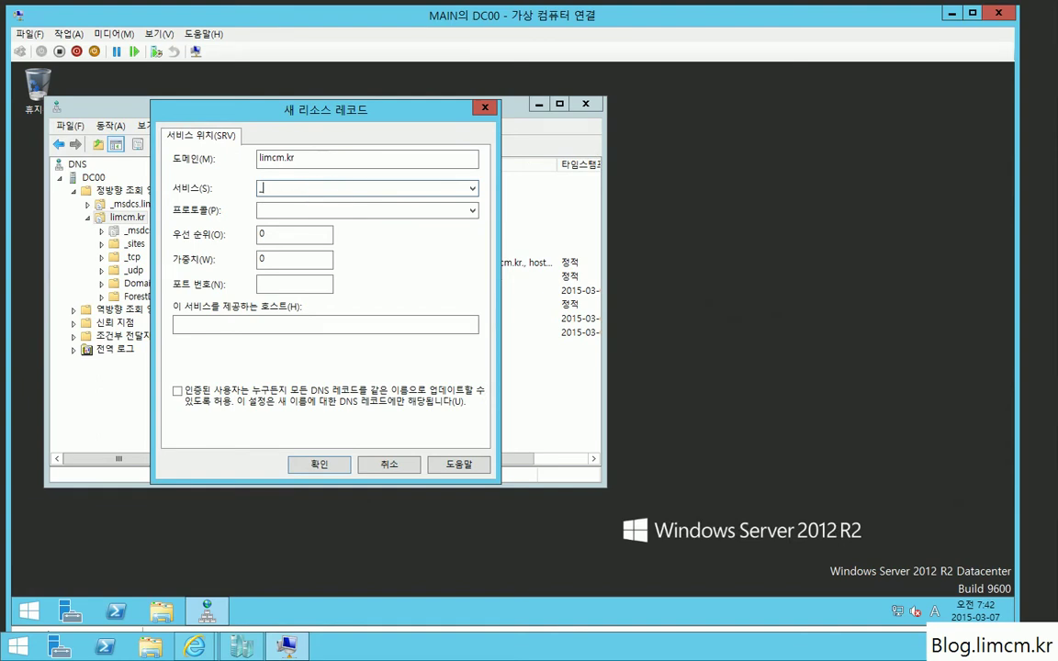
type("siptinternaltls")
left_click(266, 210)
key("Tab")
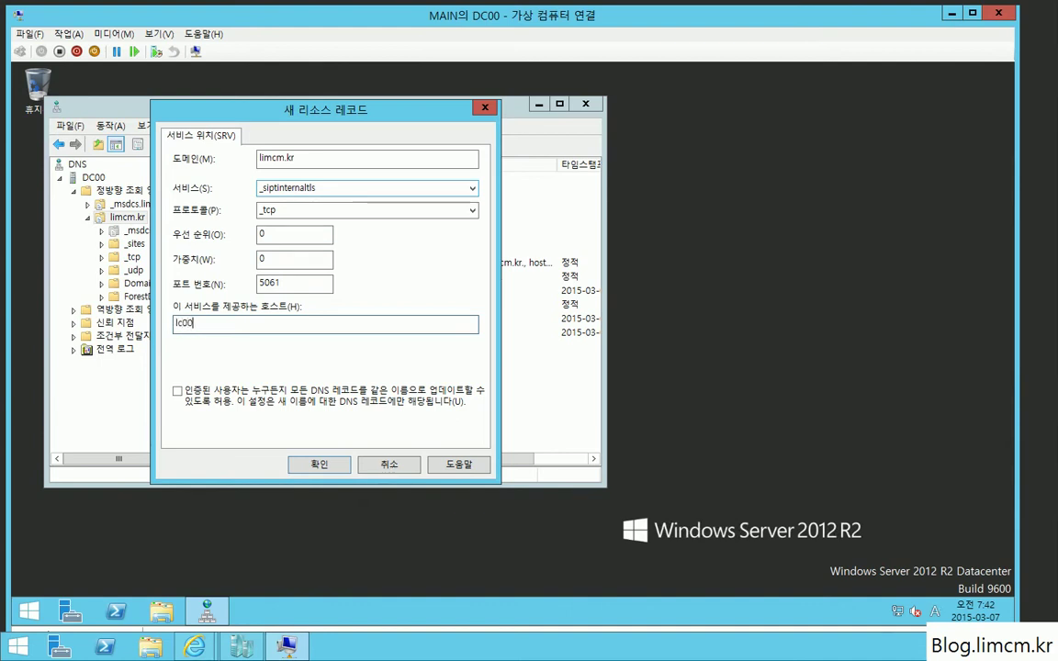
type("r")
key("Return")
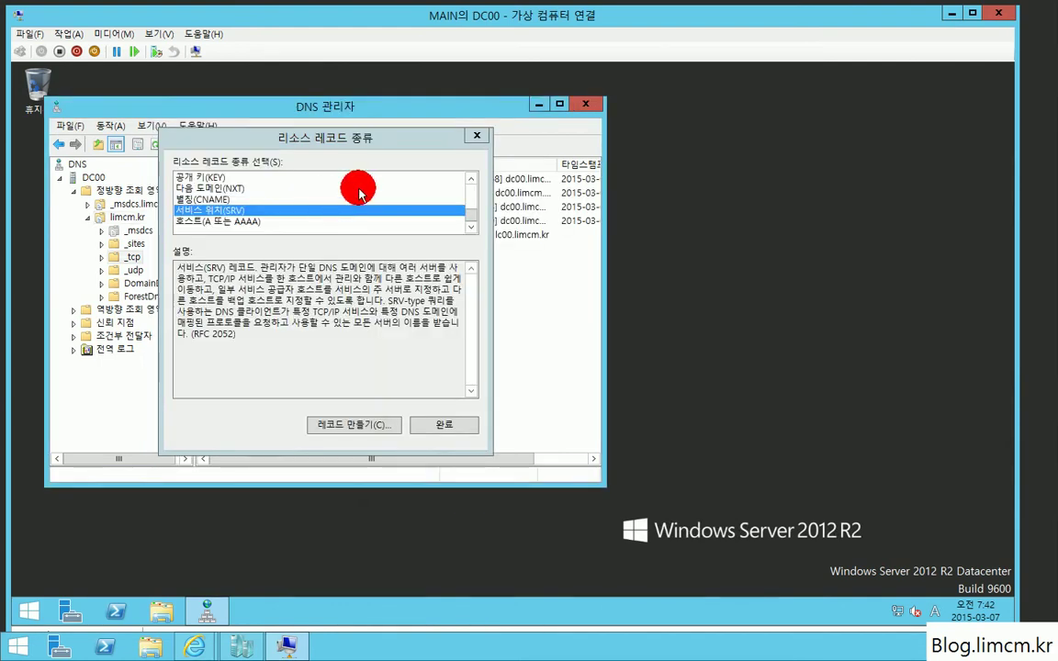
left_click(450, 428)
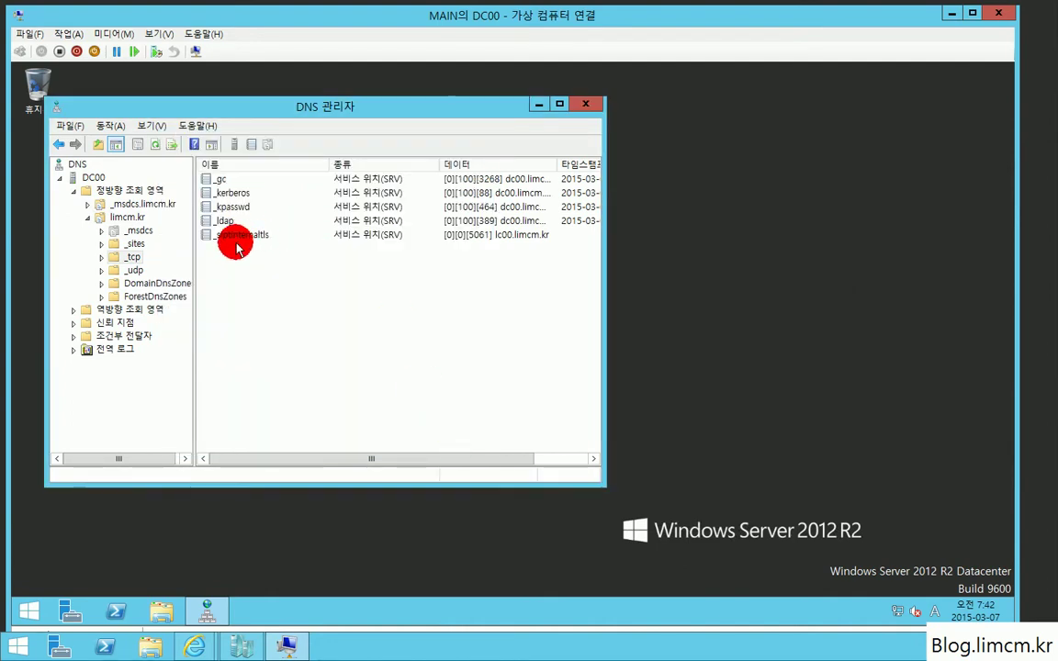
left_click(597, 104)
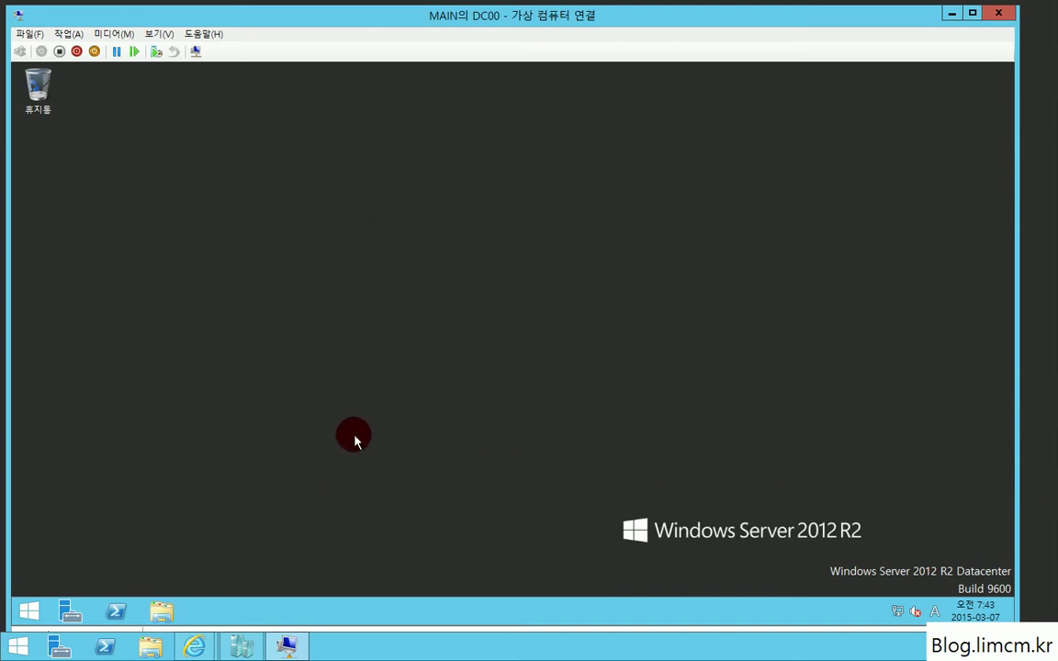
Step: Relaunch DNS Manager via a Start search for 'dns' and expand Forward Lookup Zones to limcm.kr
key("super")
type("dns")
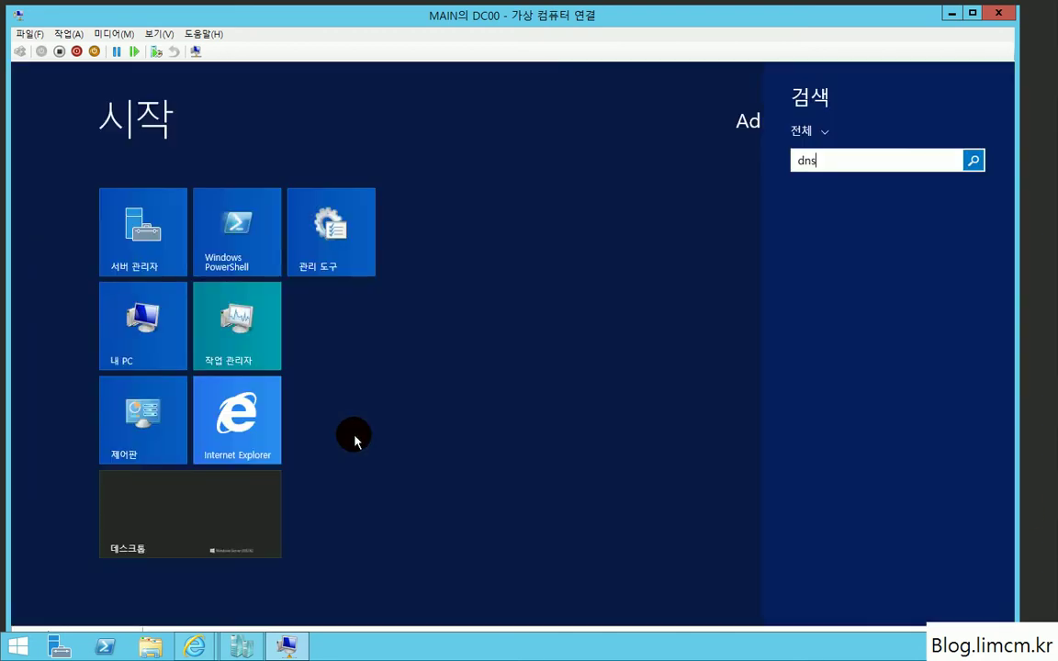
key("Return")
left_click(358, 439)
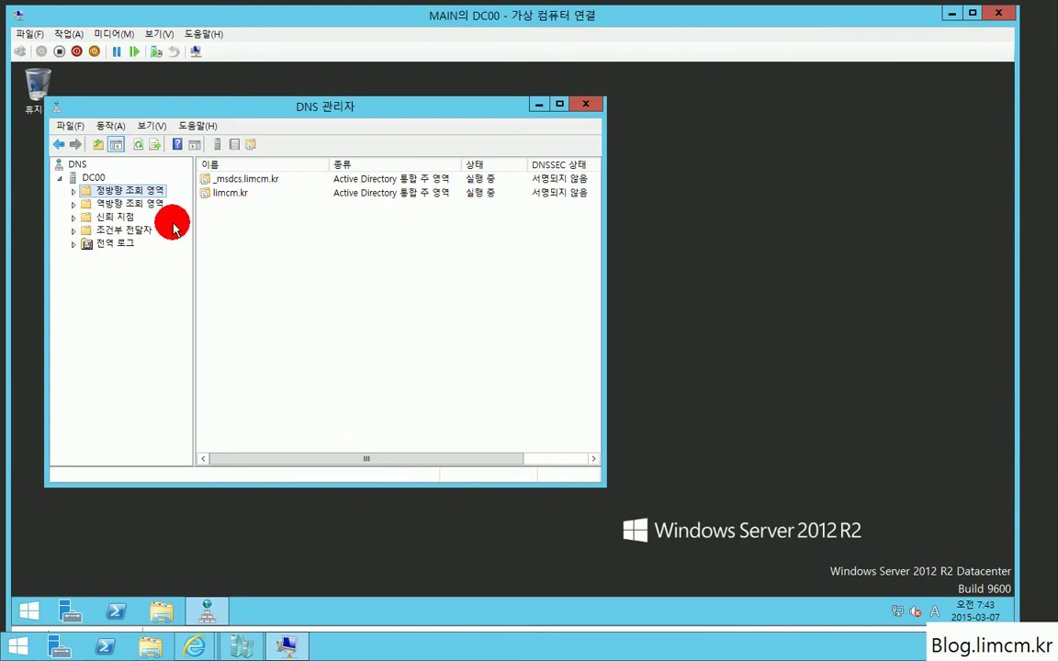
double_click(116, 189)
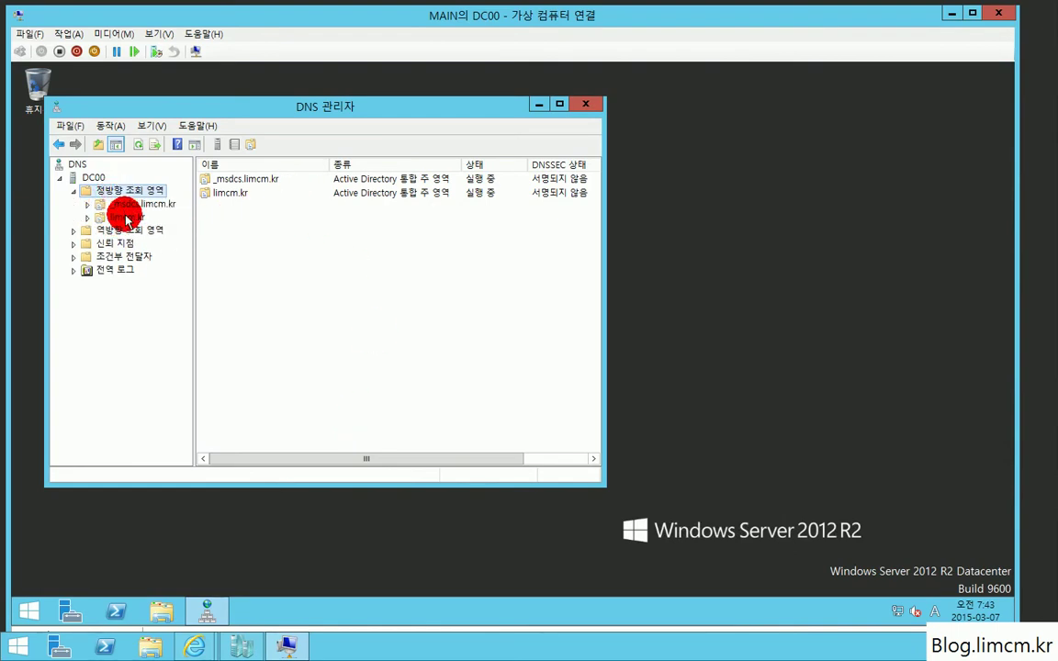
double_click(126, 216)
right_click(278, 378)
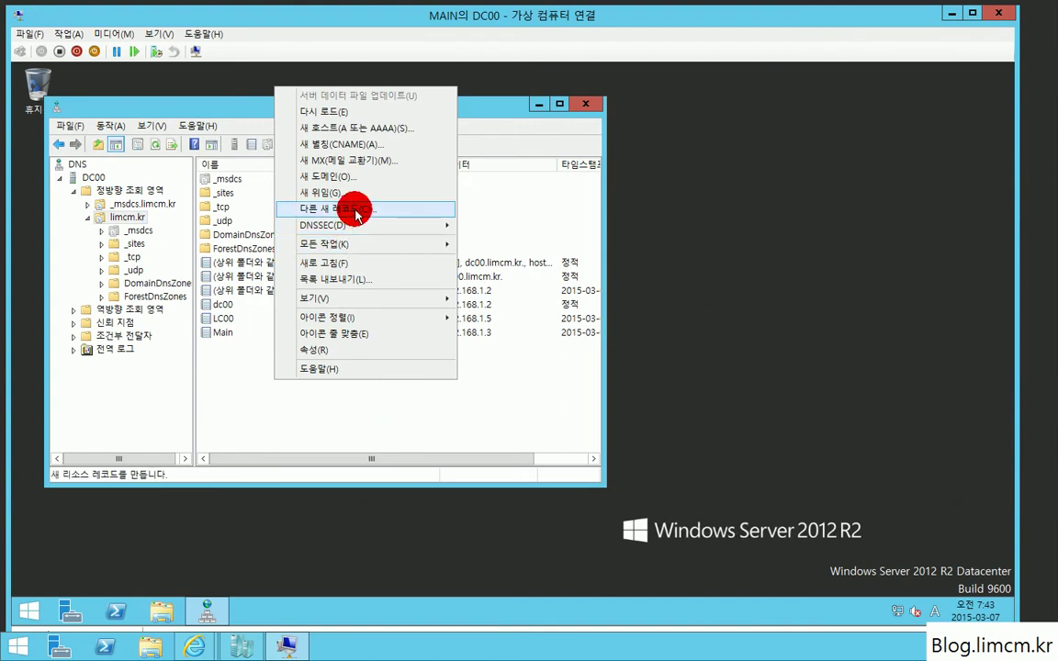
Step: Add a host (A) record 'join' at 192.168.0.1, dismissing the PTR warning
left_click(349, 128)
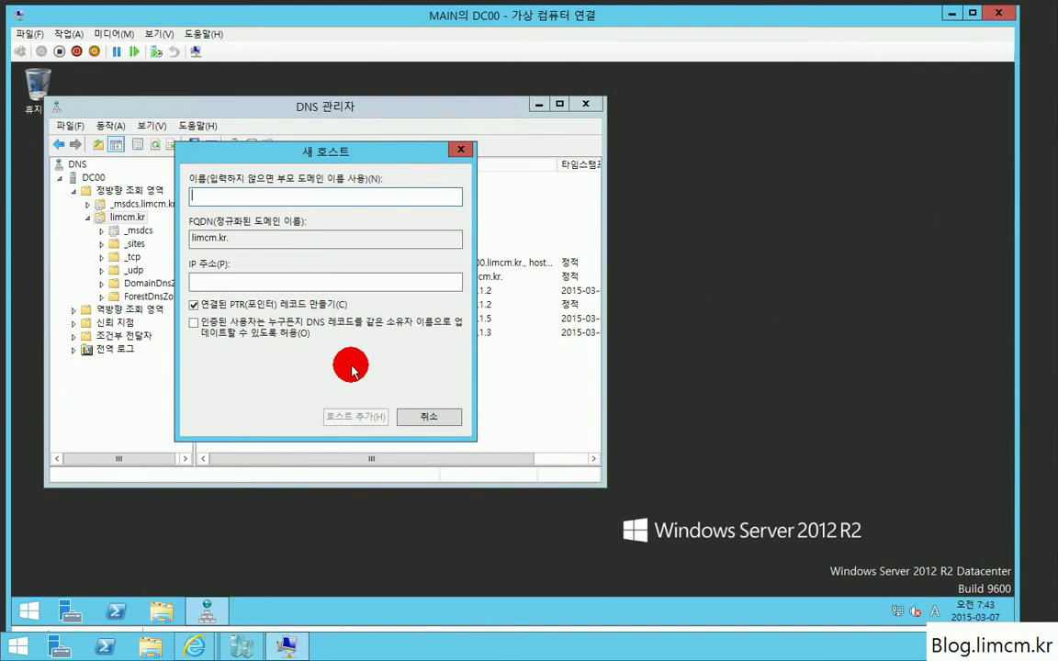
type("join")
key("Tab")
key("Tab")
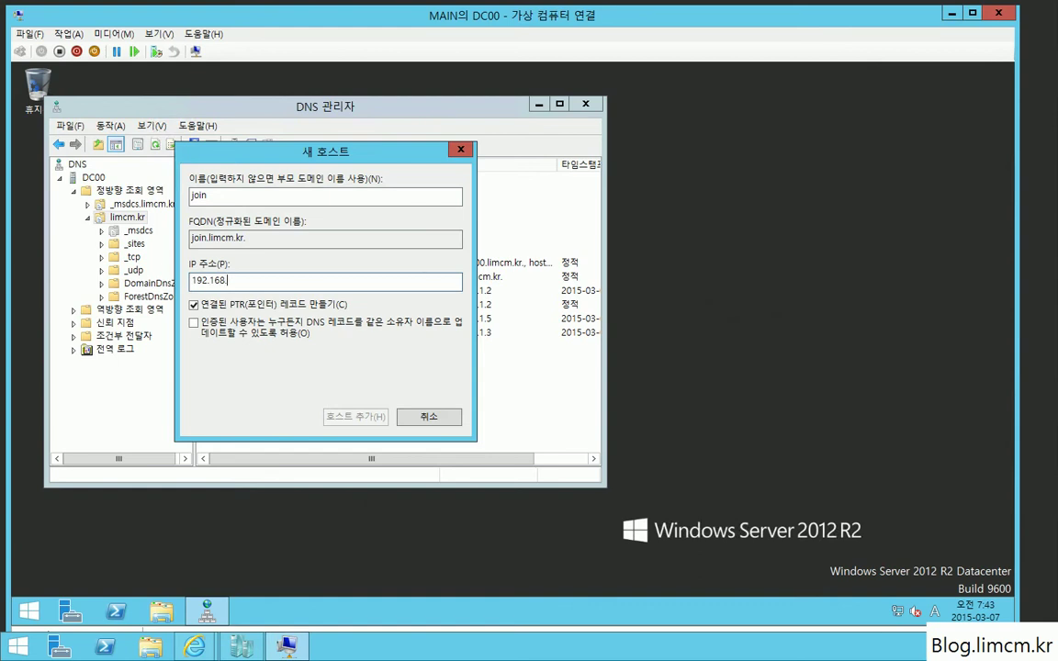
type("0.1")
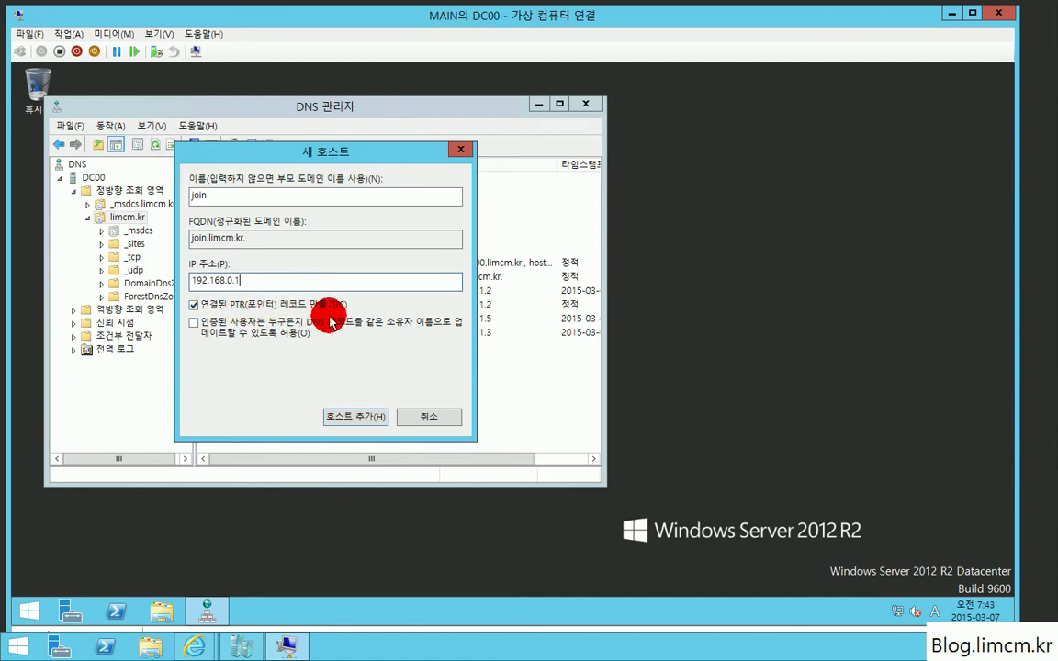
left_click(366, 425)
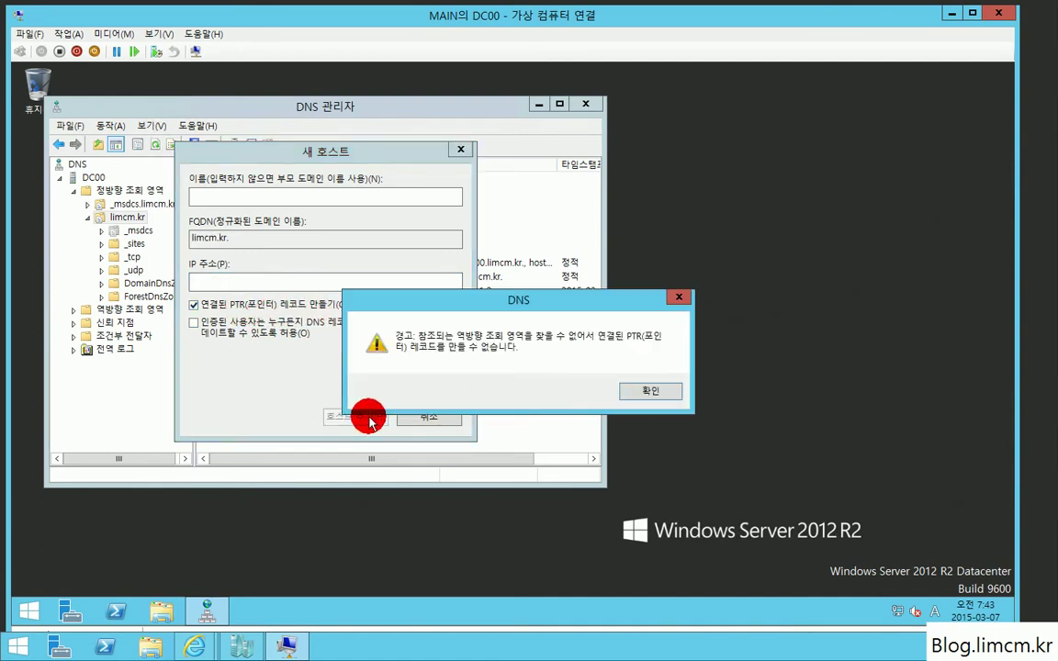
left_click(652, 389)
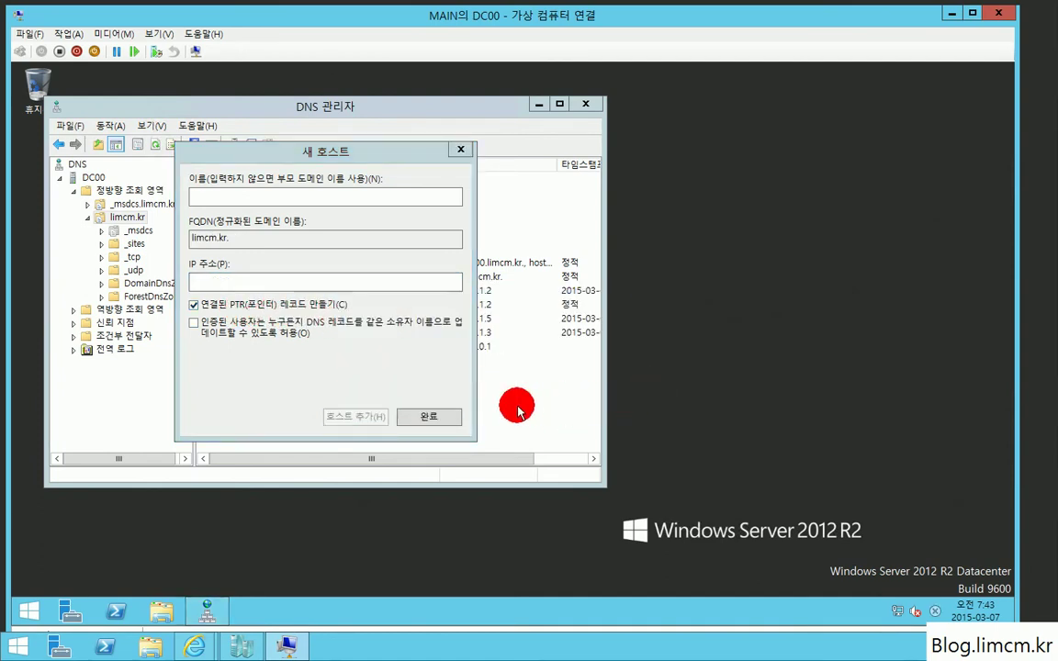
left_click(433, 419)
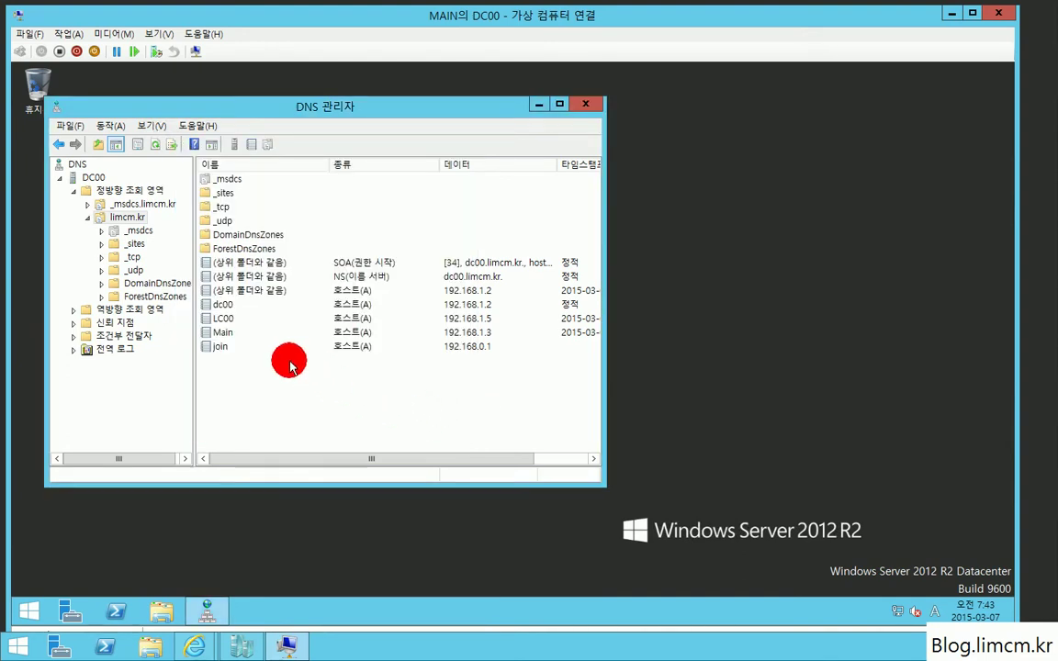
Step: Change the join record's IP to 192.168.0.5 with PTR updating turned off
double_click(225, 349)
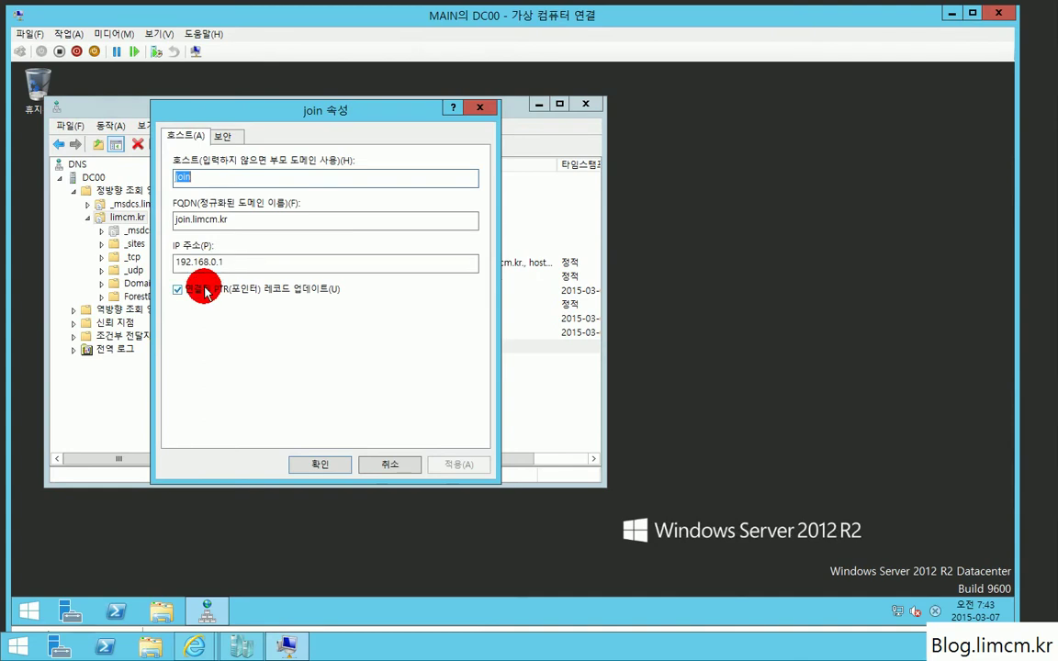
left_click(204, 290)
left_click(211, 263)
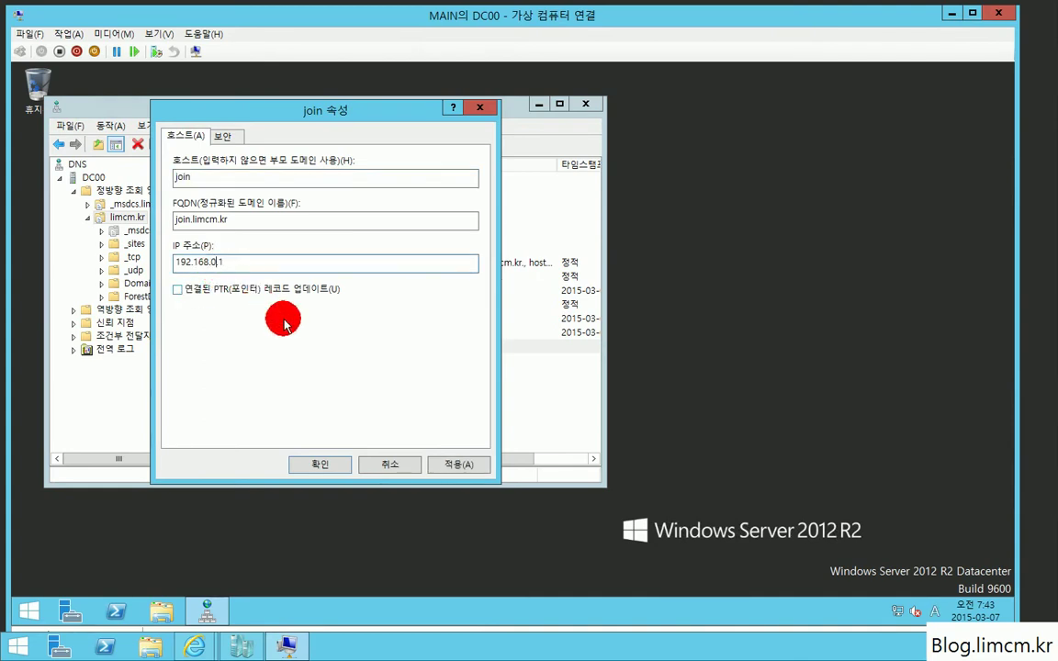
type("0.5")
key("Return")
key("Return")
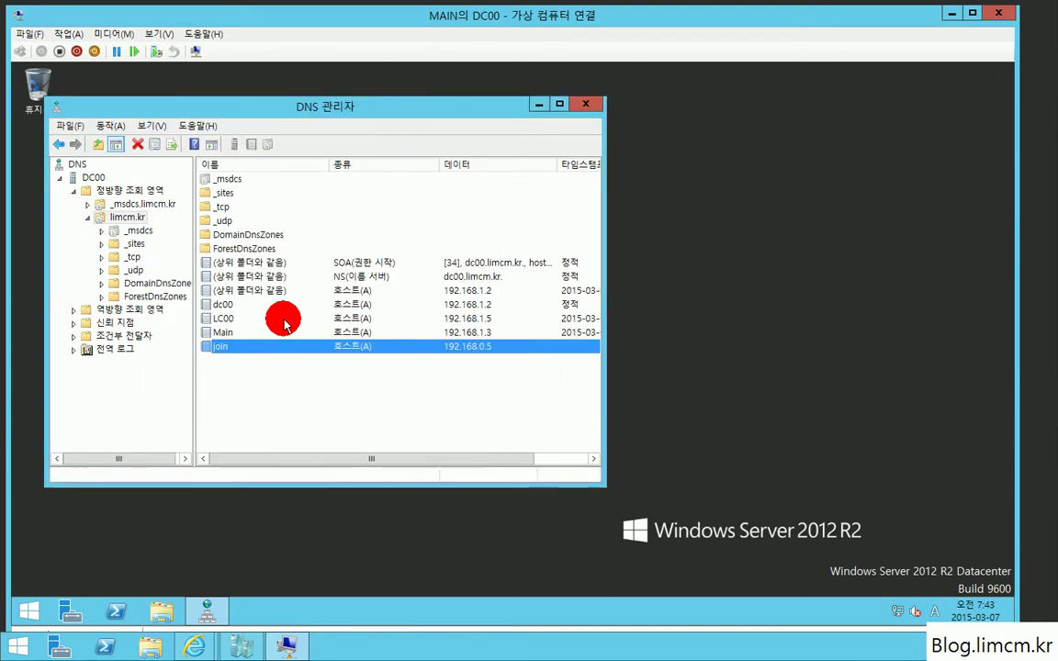
Step: Correct the join record to 192.168.1.5 with its PTR record updated, then close DNS Manager
double_click(285, 354)
left_click(211, 263)
key("Delete")
type("192.168.1.5")
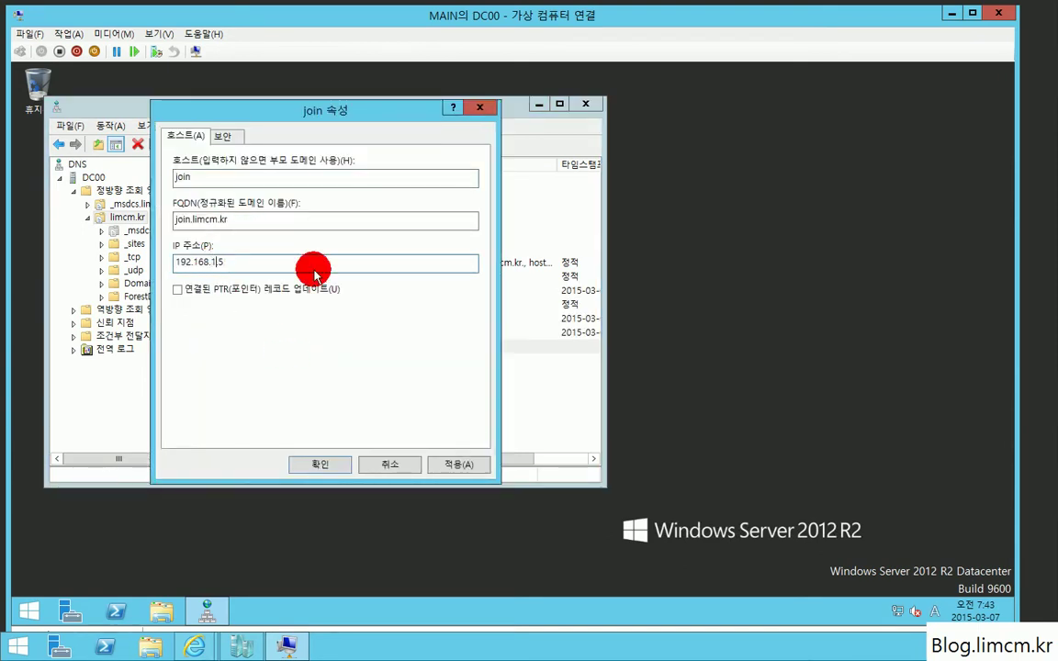
left_click(289, 292)
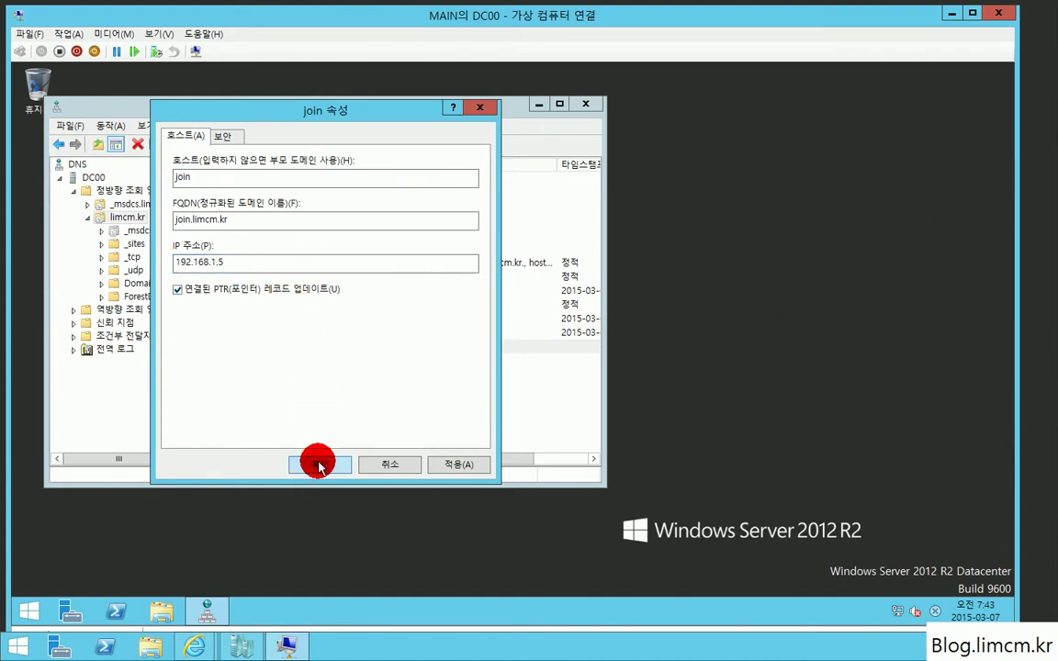
left_click(316, 462)
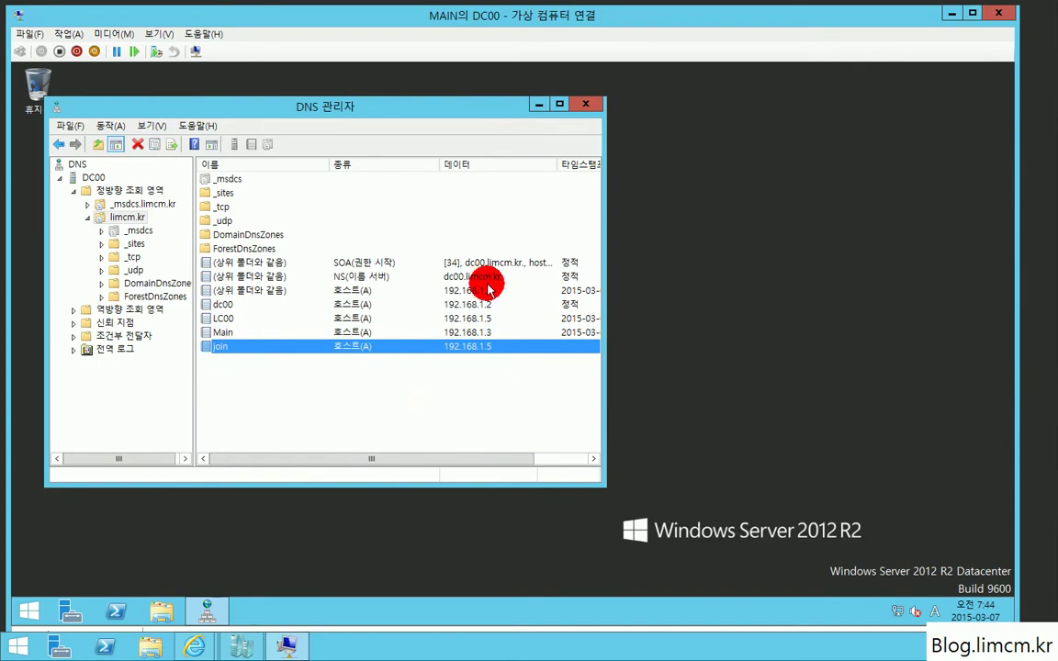
left_click(585, 104)
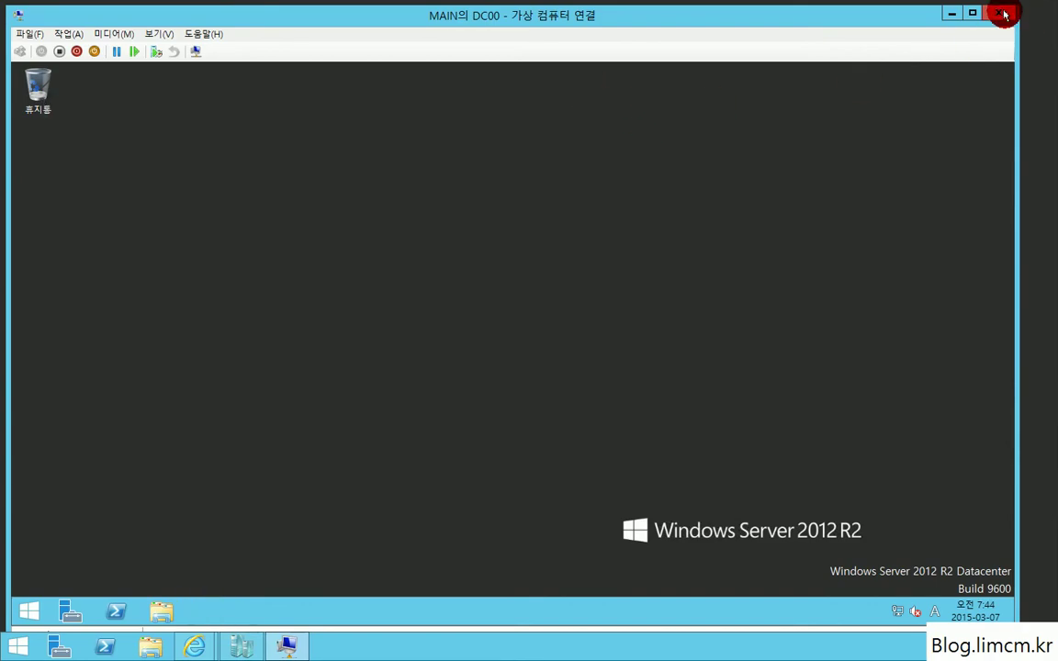
Step: Close the DC00 window, connect to LC00 from Hyper-V Manager, and sign in as domain administrator with the account password
left_click(998, 13)
left_click(239, 650)
left_click(239, 650)
left_click(349, 230)
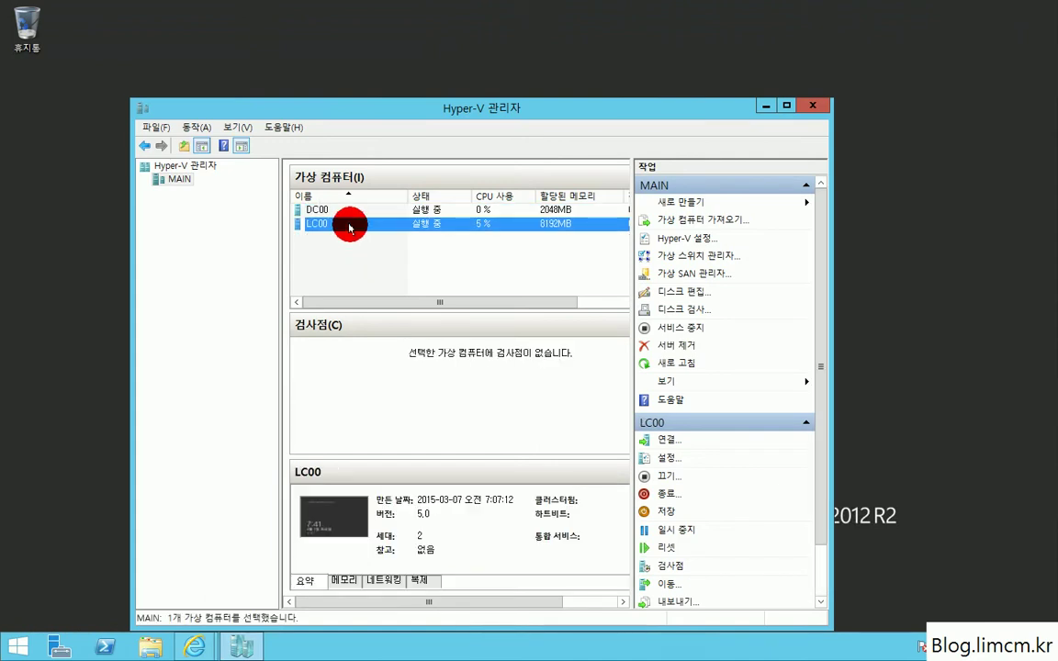
double_click(349, 228)
left_click(330, 251)
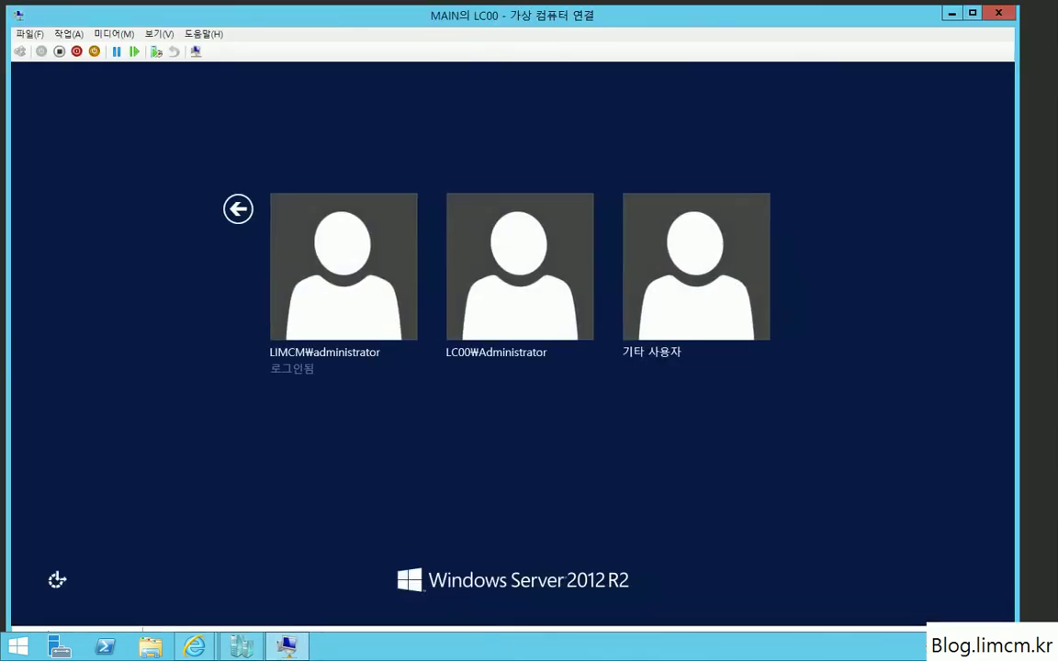
left_click(338, 285)
type("•••")
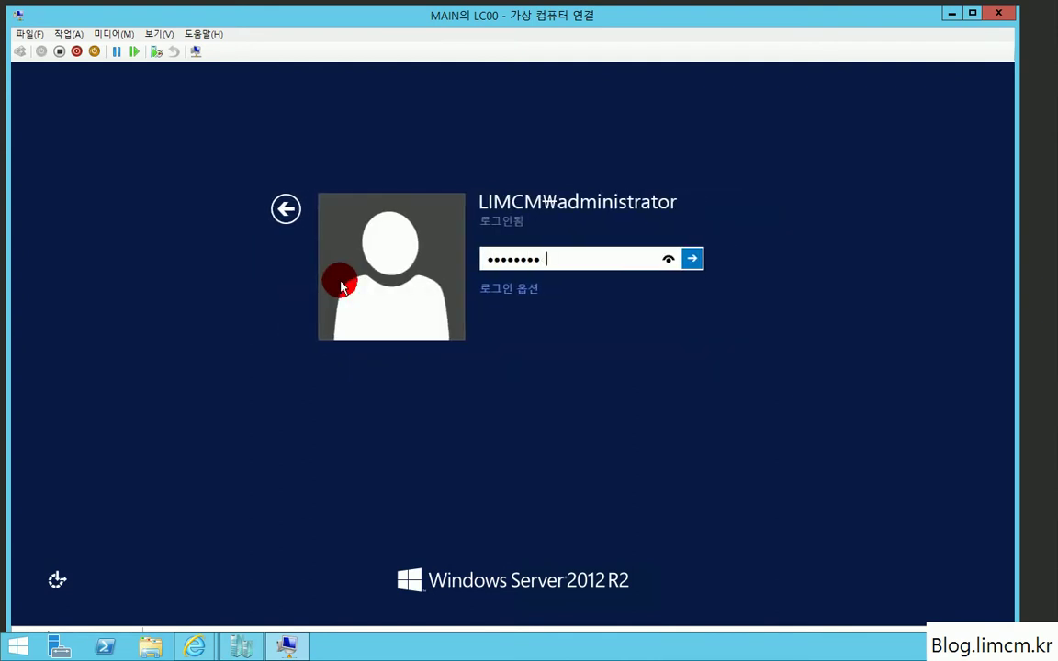
type("•••••••")
key("Return")
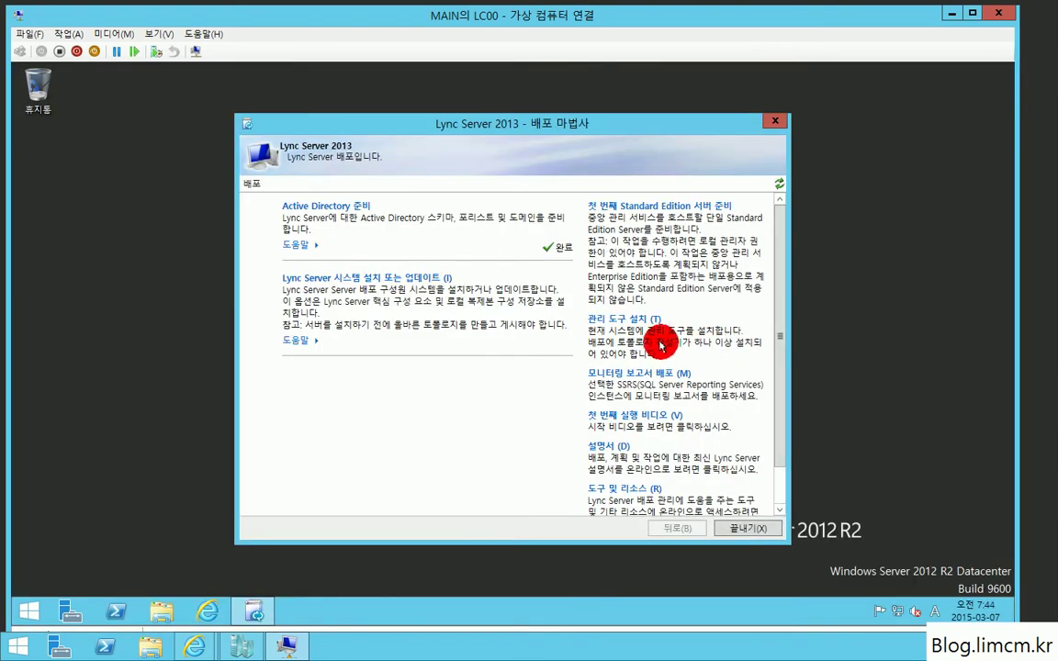
Step: Install the Lync administrative tools, prepare the first Standard Edition Server, then show all apps
left_click(617, 321)
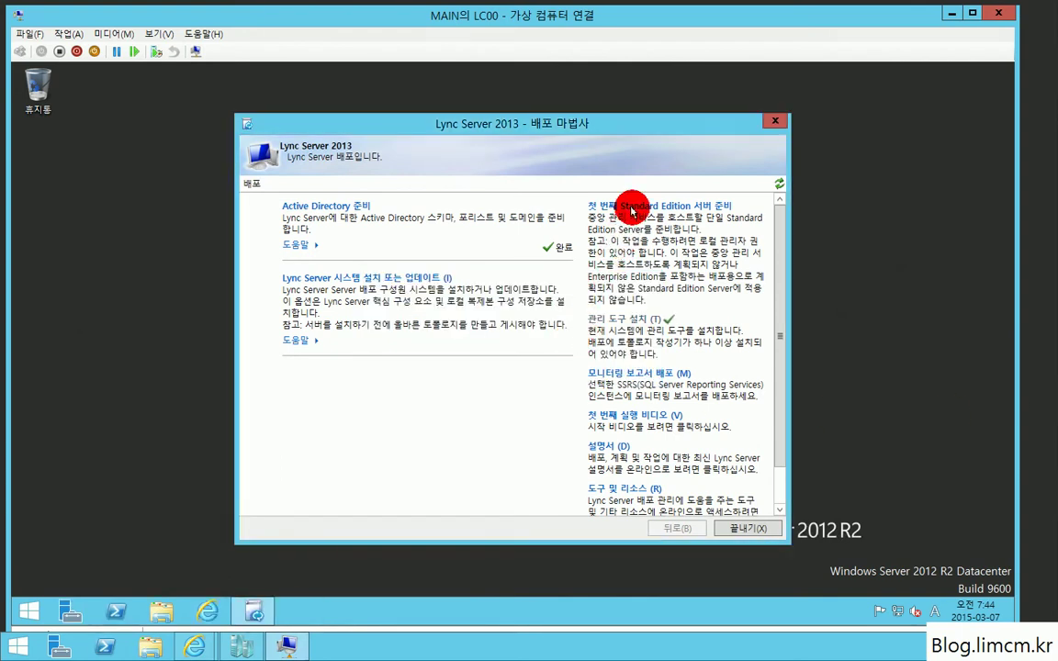
left_click(668, 299)
left_click(619, 470)
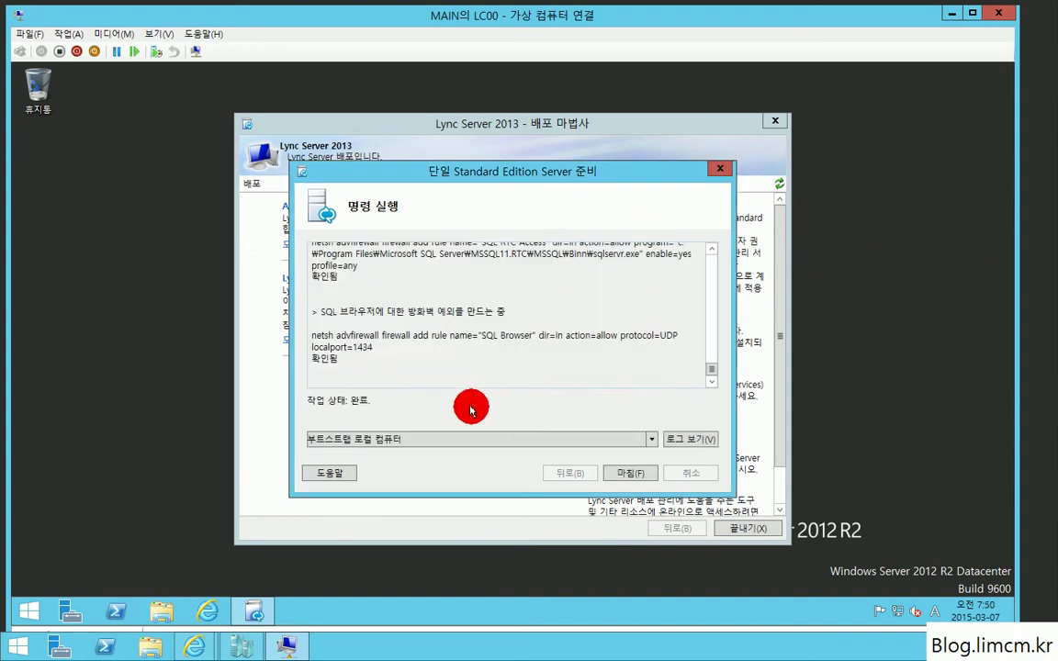
left_click(624, 473)
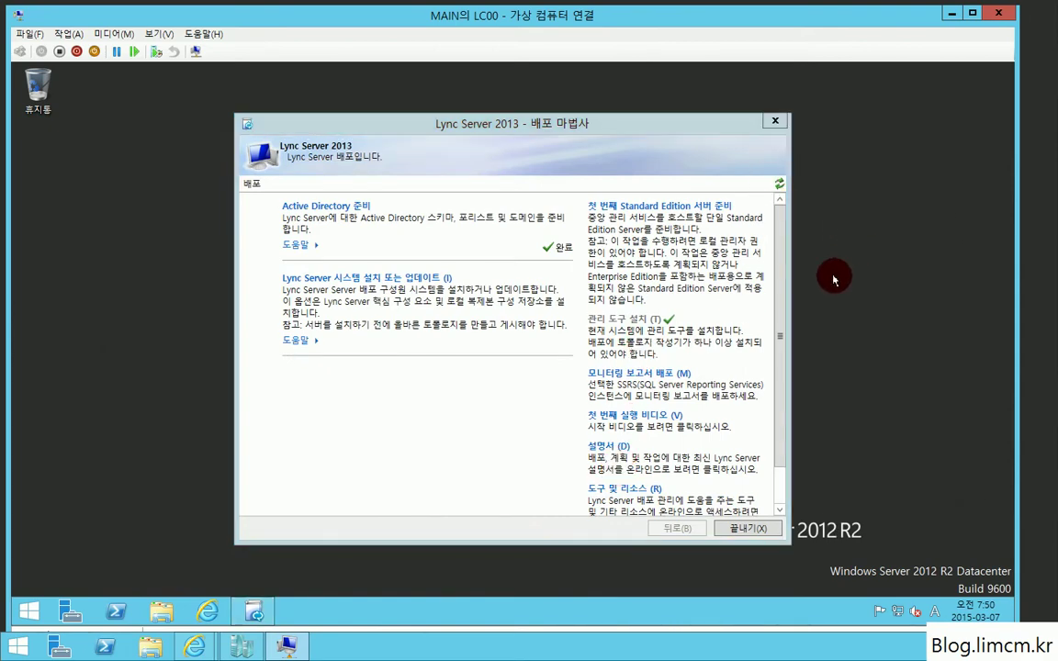
key("super")
left_click(110, 586)
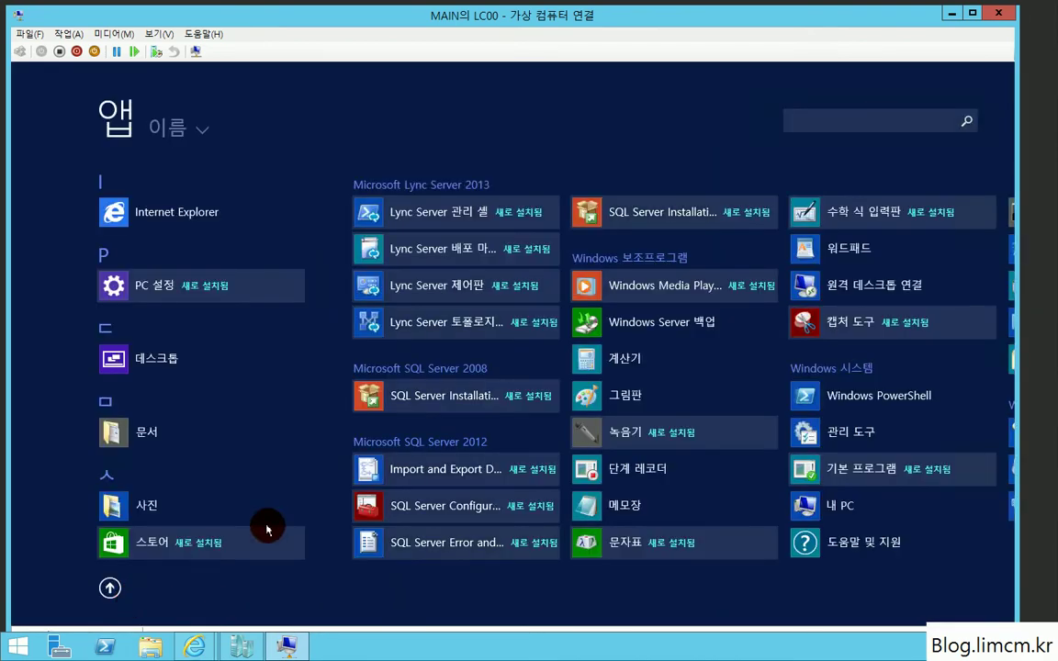
Step: Pin Management Shell, Deployment Wizard, Control Panel and Topology Builder to Start
right_click(388, 211)
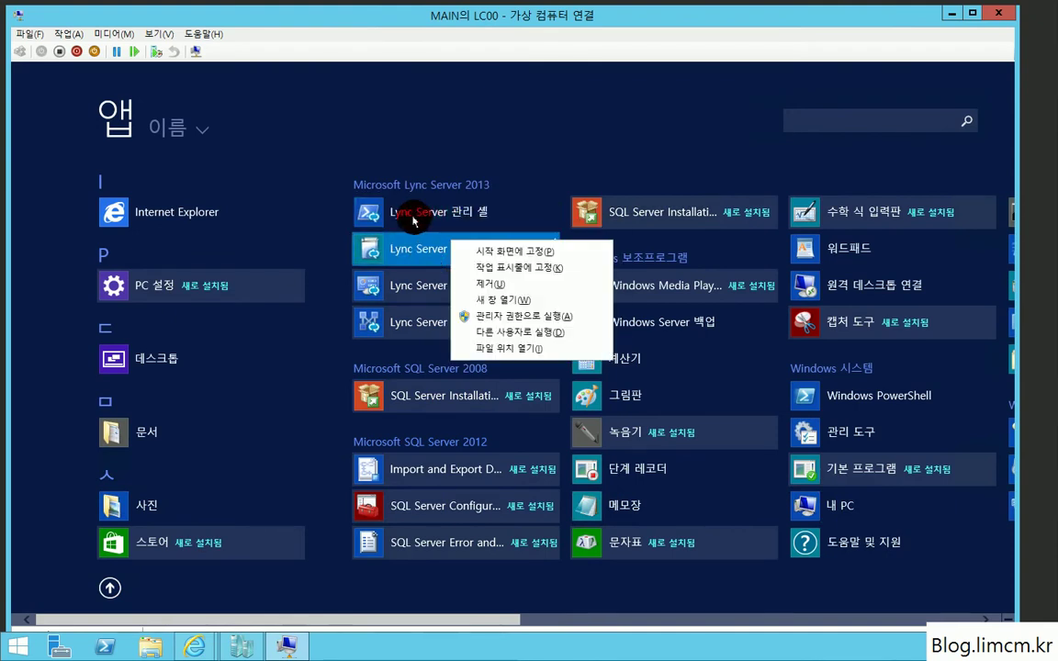
right_click(396, 287)
right_click(393, 317)
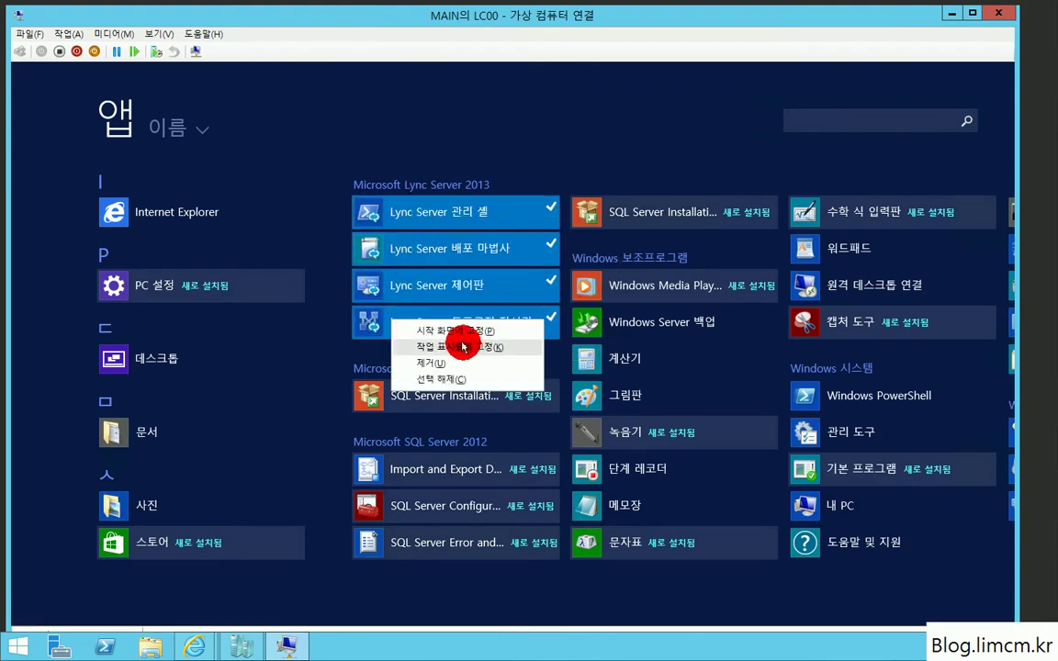
left_click(464, 338)
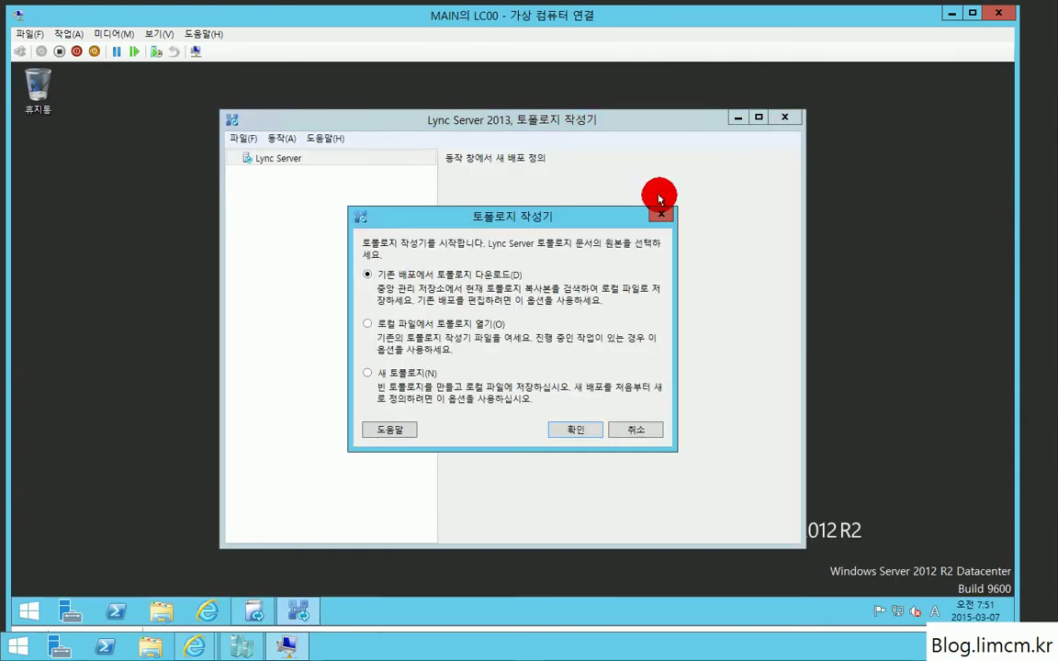
Step: Create a new topology and save it as Test.tbxml in Documents
left_click(395, 373)
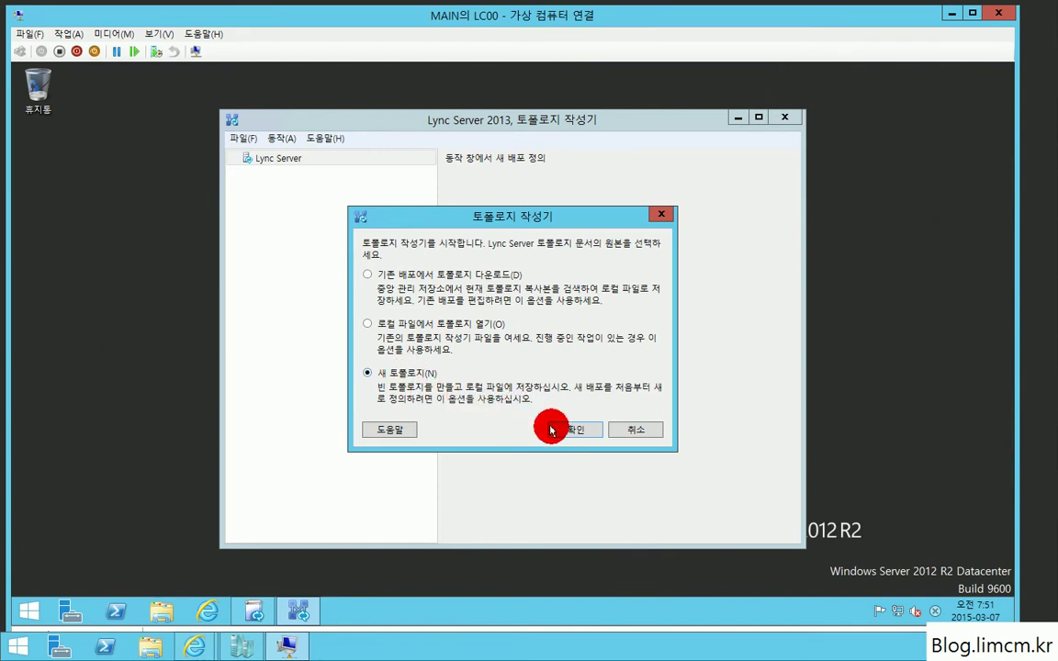
left_click(579, 429)
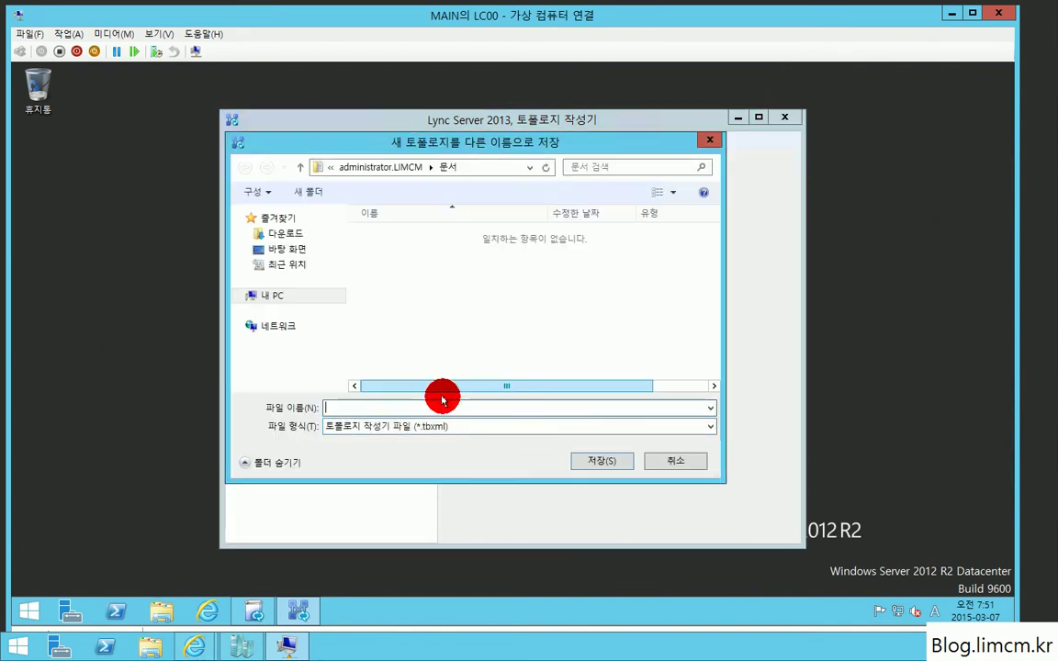
left_click(376, 407)
type("Tes")
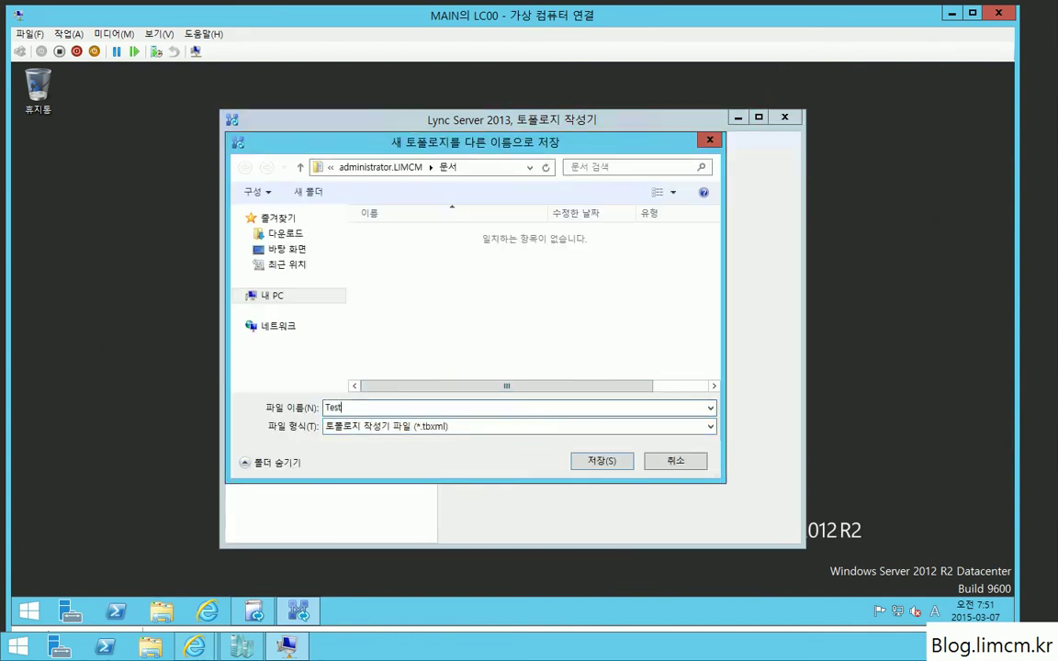
type("t")
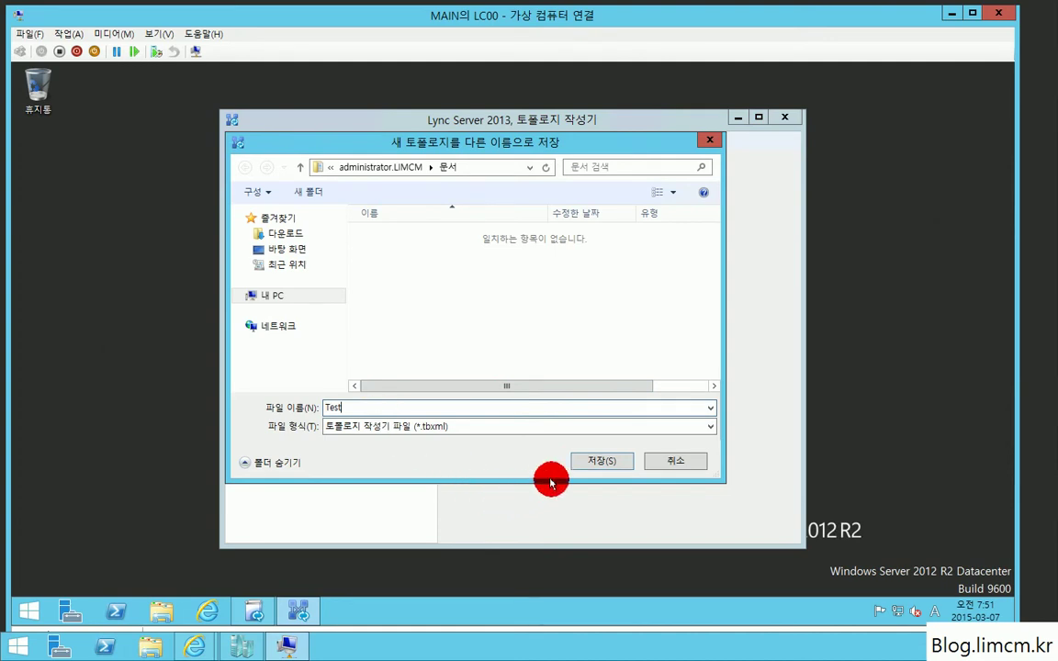
left_click(606, 459)
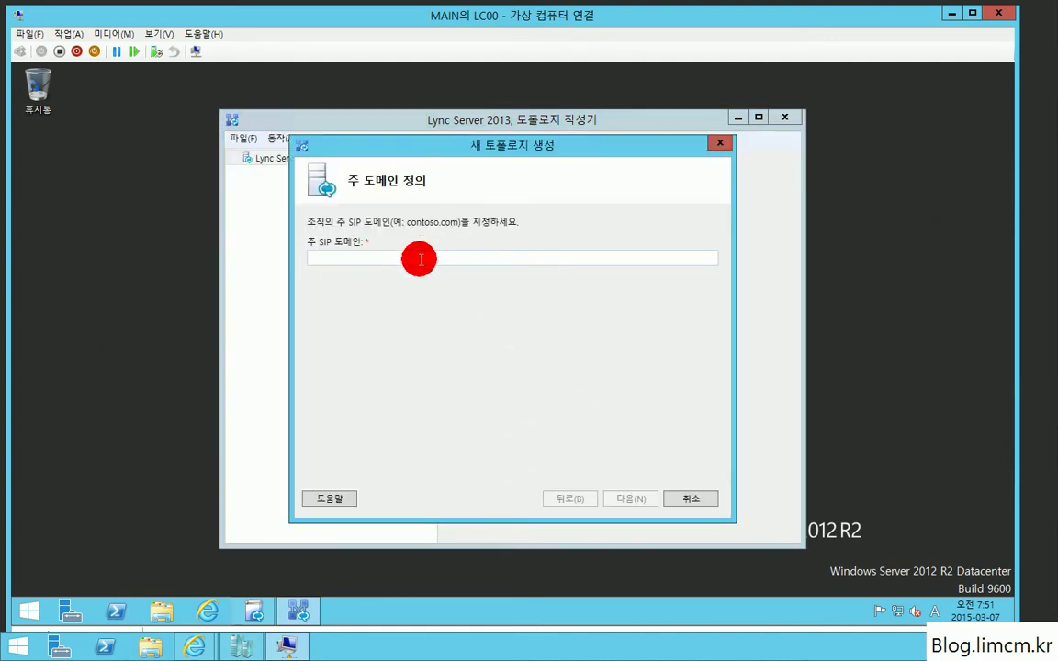
Step: Set the primary SIP domain to limcm.kr, with no additional domains
left_click(420, 259)
type("limcm.k")
key("Return")
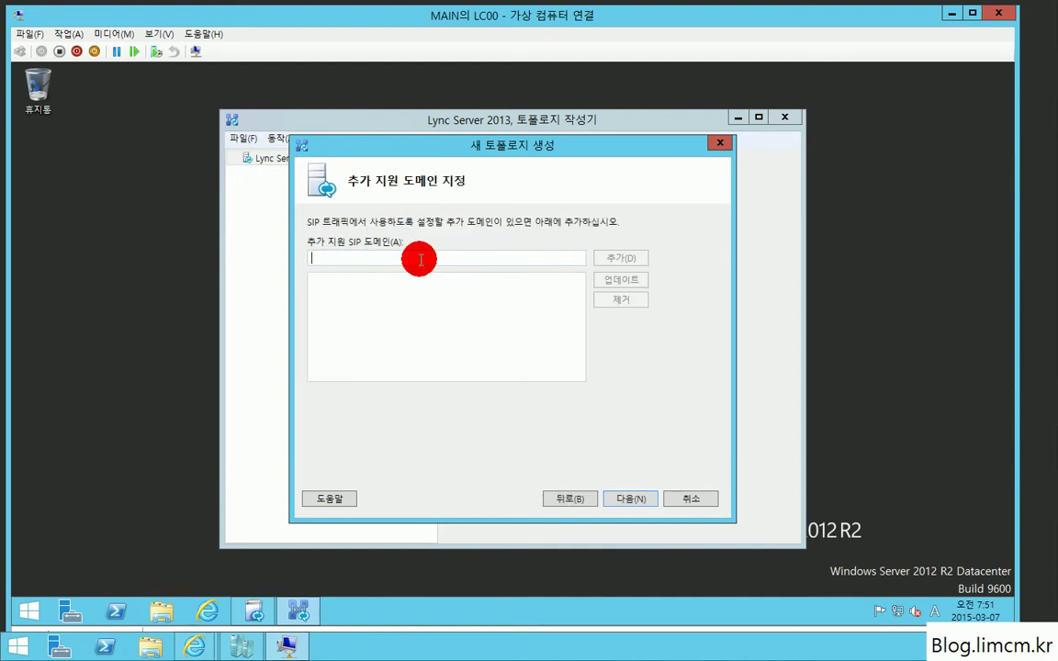
left_click(571, 498)
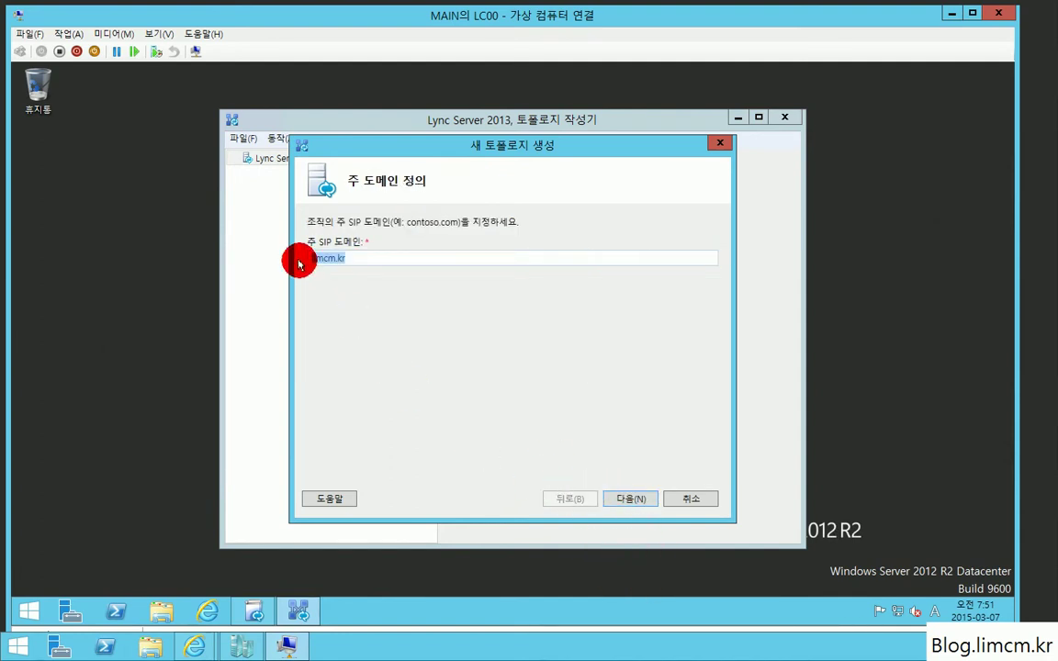
left_click(643, 504)
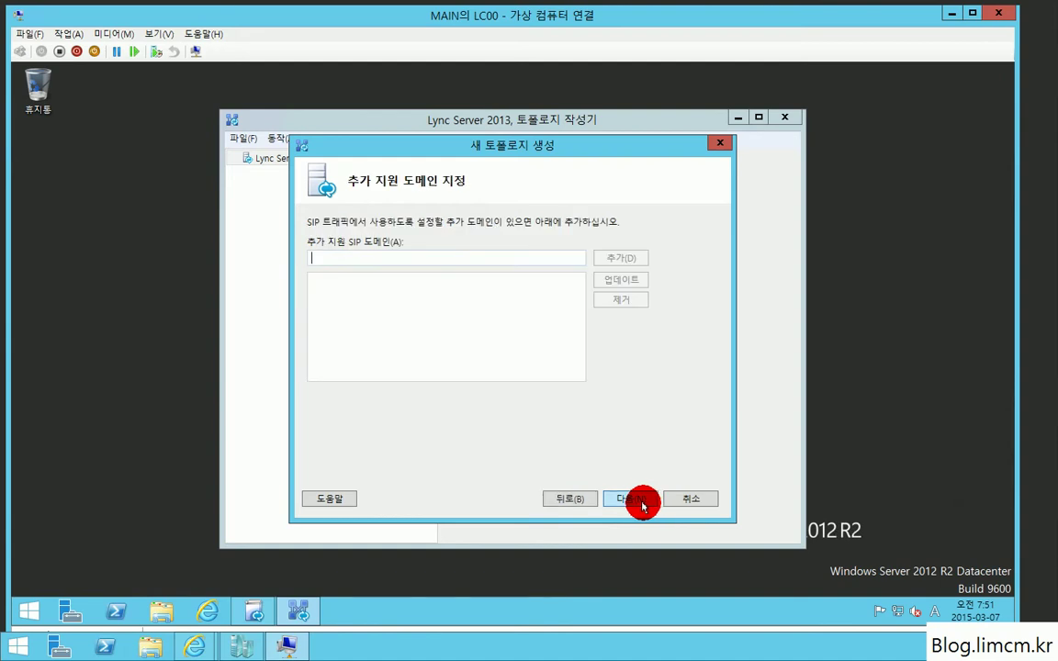
left_click(637, 504)
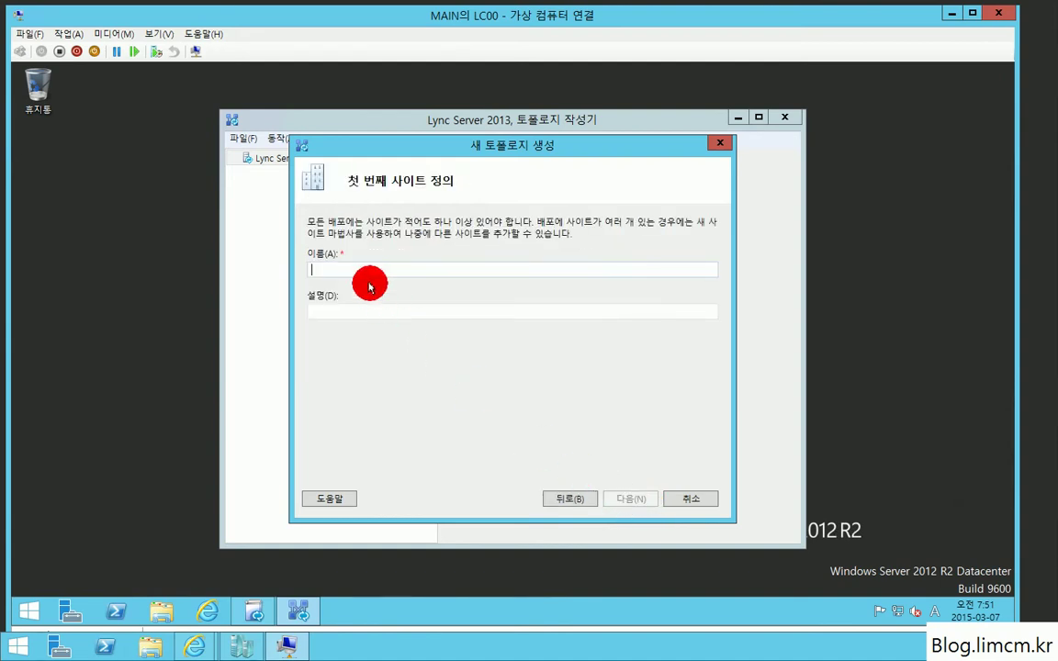
Step: Name the first site Limcm, located in Dong Jak, Seoul, Korea, and finish the topology
type("Limcm")
key("Tab")
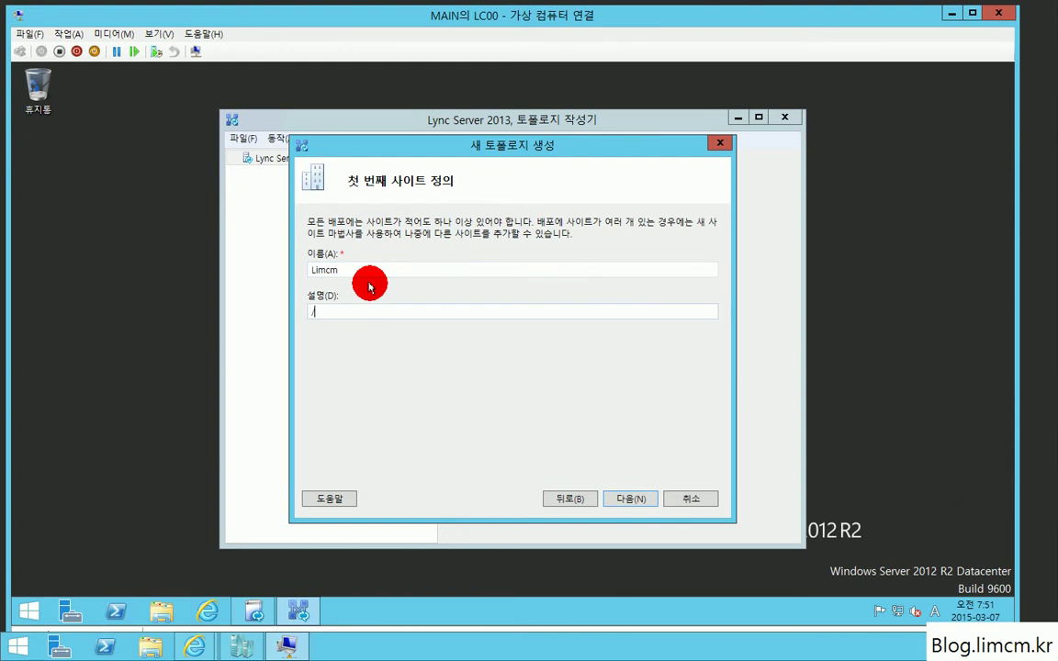
key("Return")
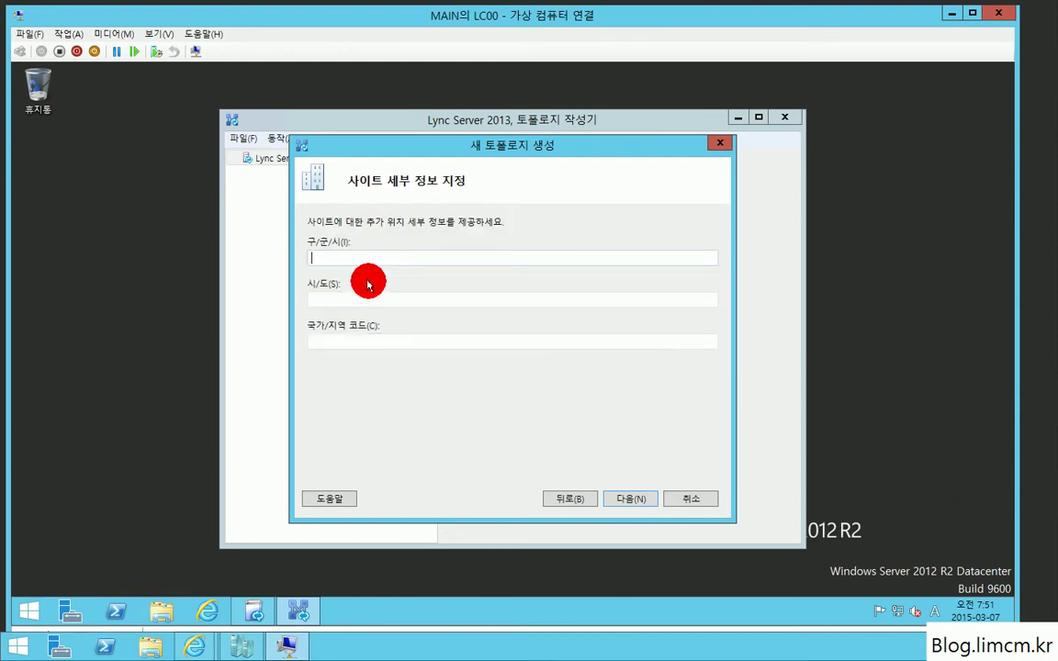
type("Dong Jak")
key("Tab")
type("Seoul")
key("Tab")
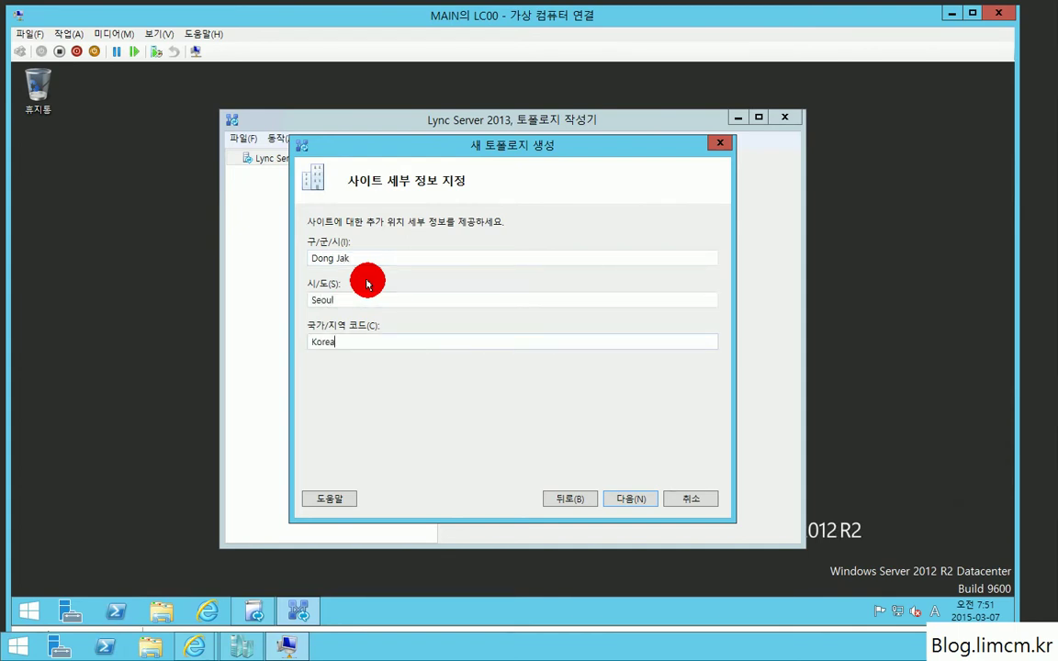
type("Korea")
key("Return")
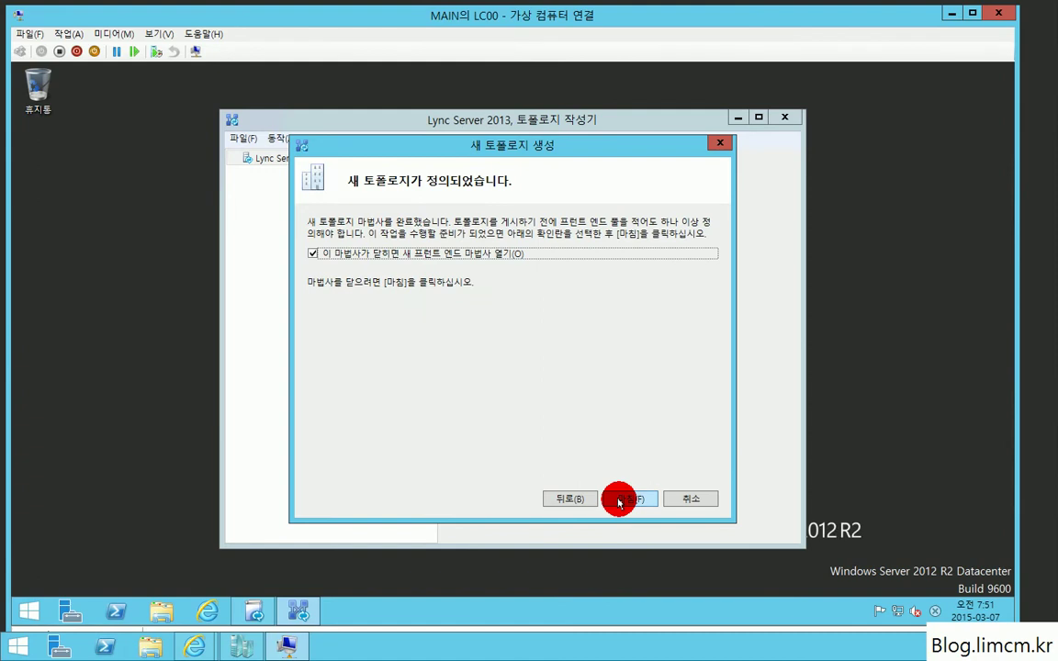
left_click(619, 501)
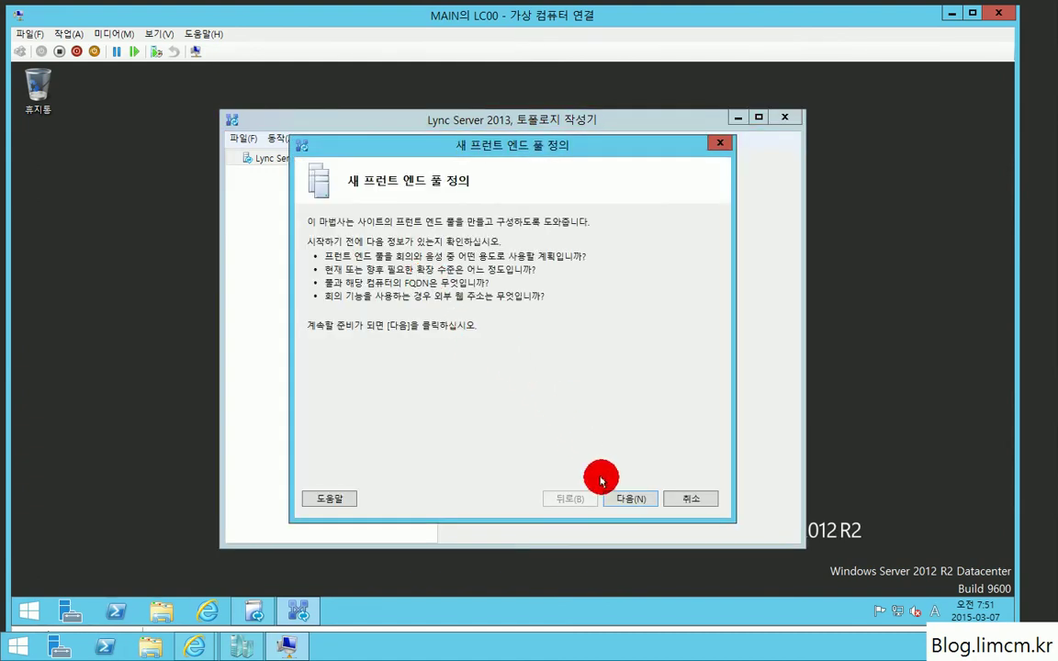
Step: Define Standard Edition pool lc00.limcm.kr with Conferencing and Enterprise Voice enabled
left_click(621, 497)
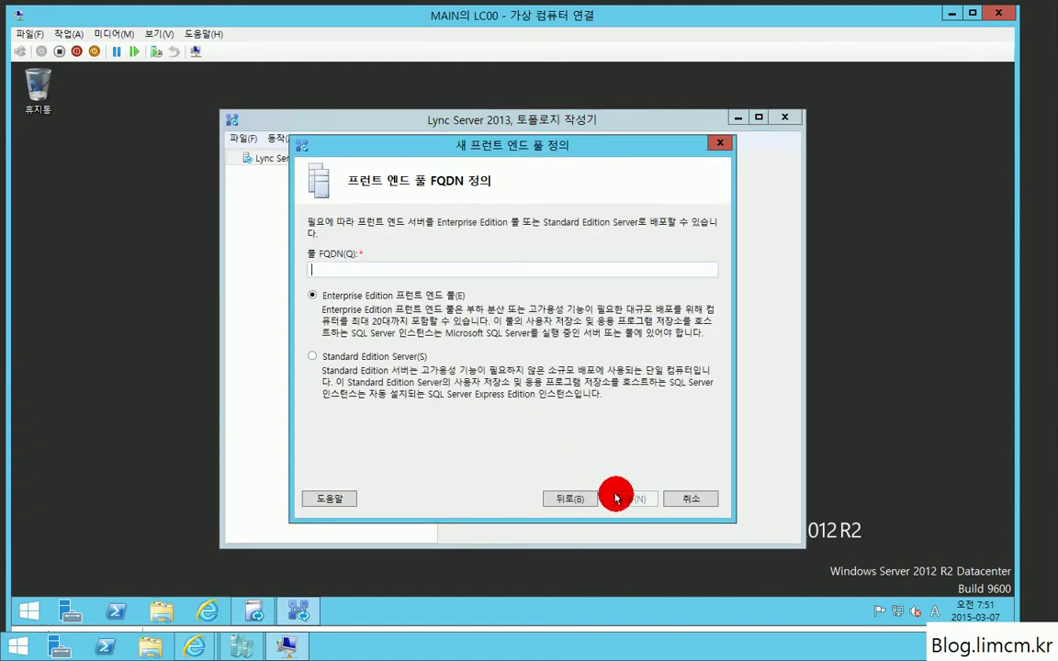
left_click(339, 360)
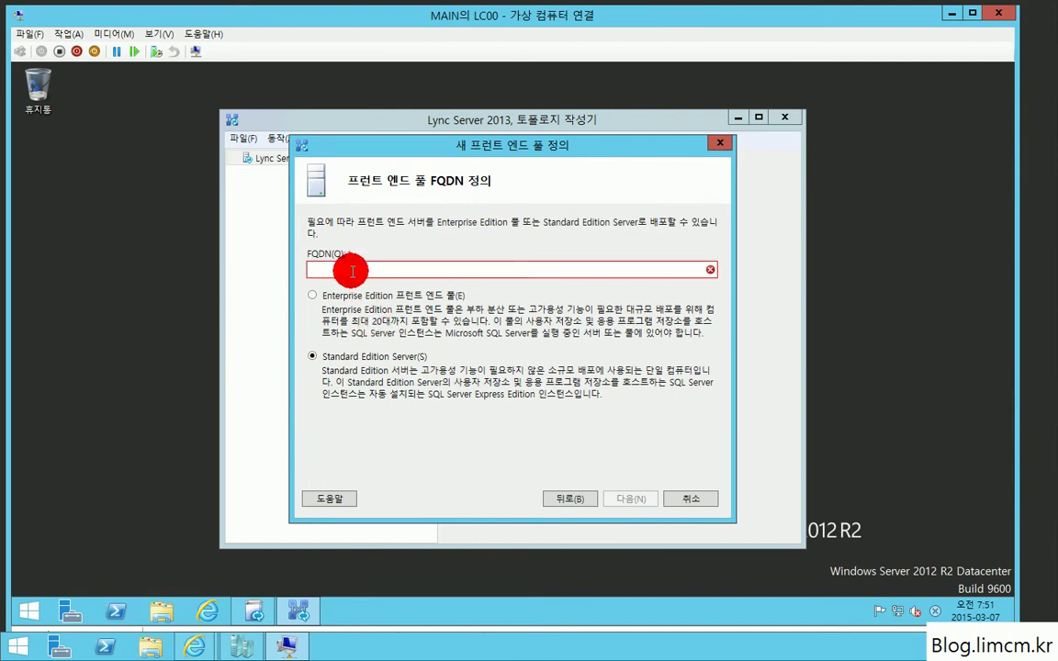
type("lc")
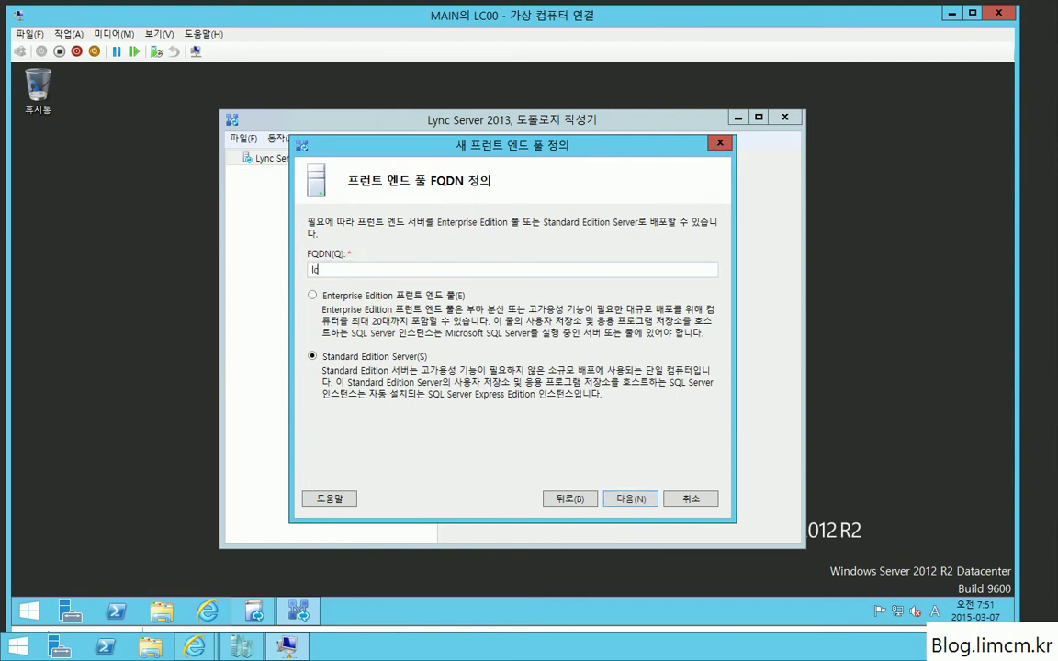
type("00.limcm.kr")
key("Return")
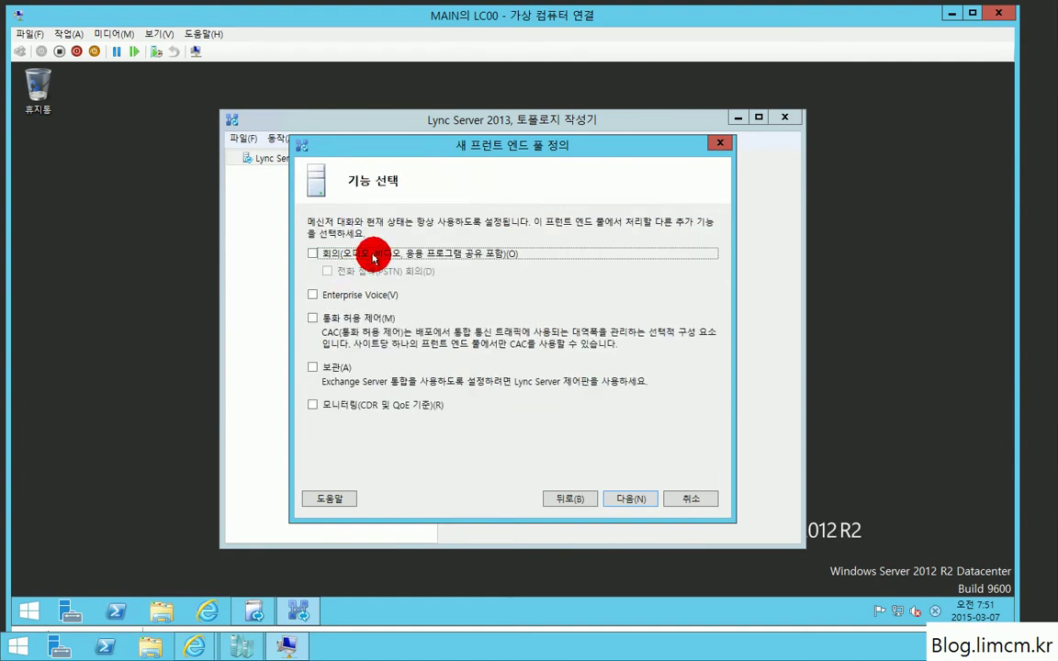
left_click(373, 256)
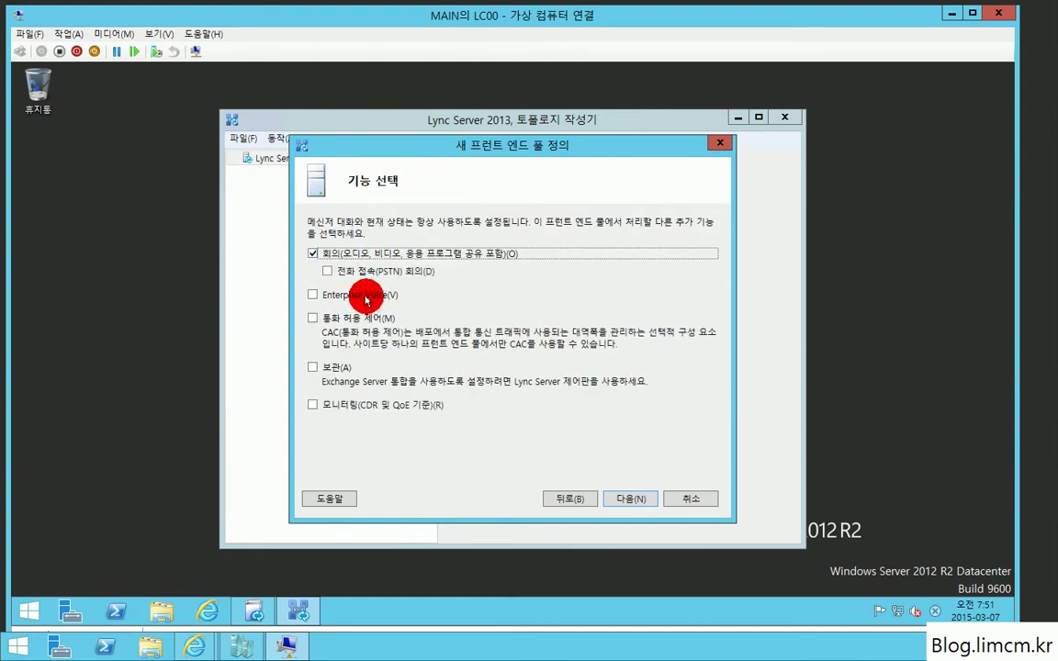
left_click(372, 298)
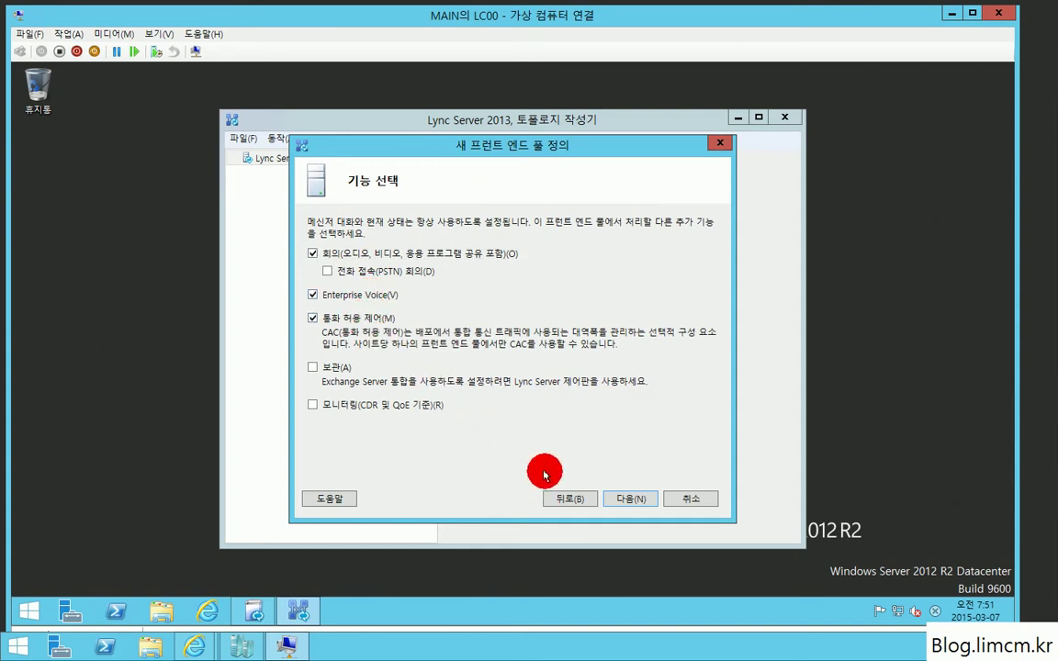
left_click(622, 499)
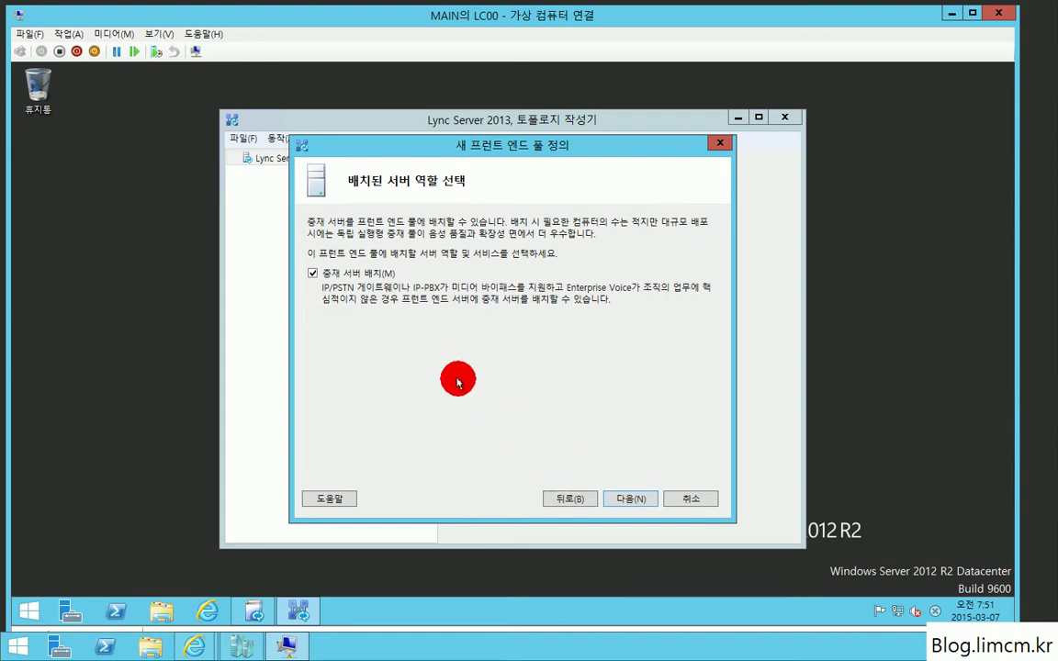
Step: Keep the collocated Mediation Server, use file share 'share', and unlink Office Web Apps
left_click(624, 497)
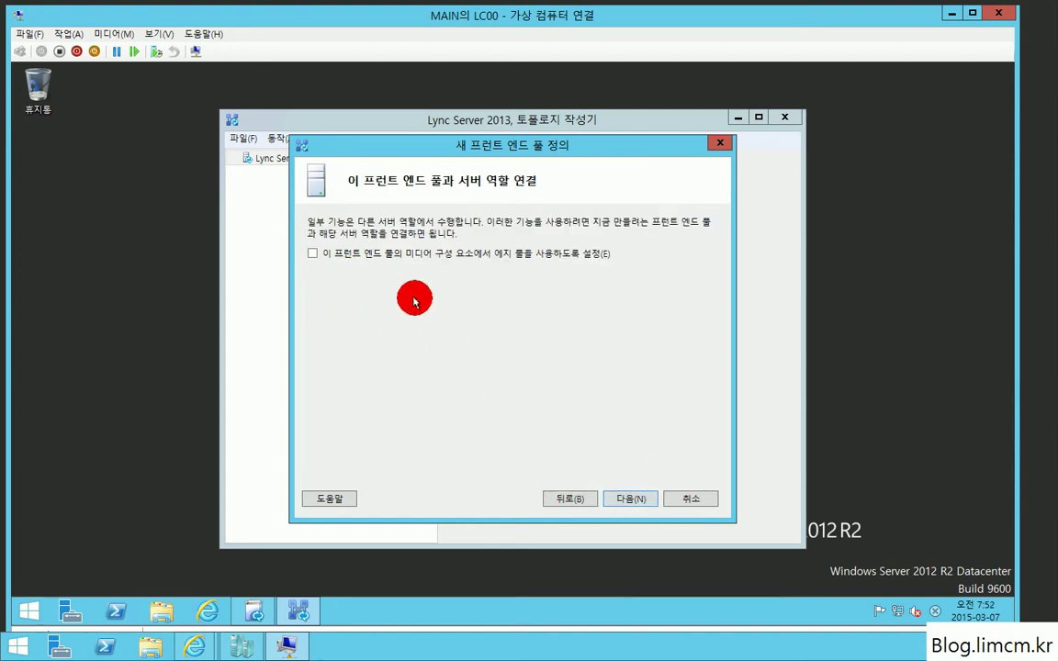
left_click(622, 500)
double_click(620, 500)
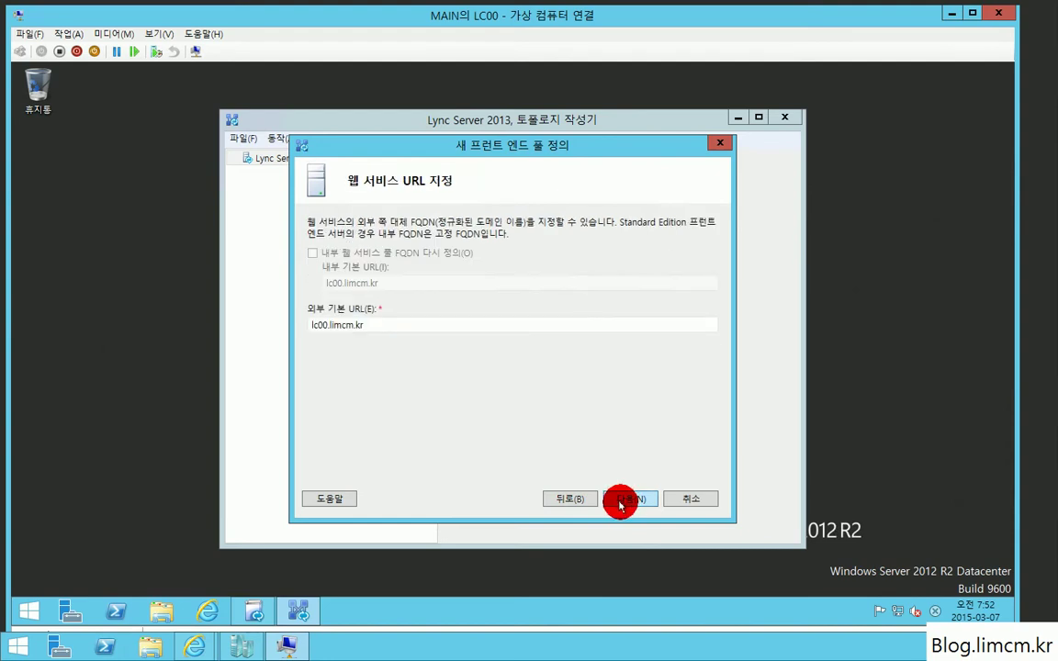
left_click(570, 501)
double_click(340, 378)
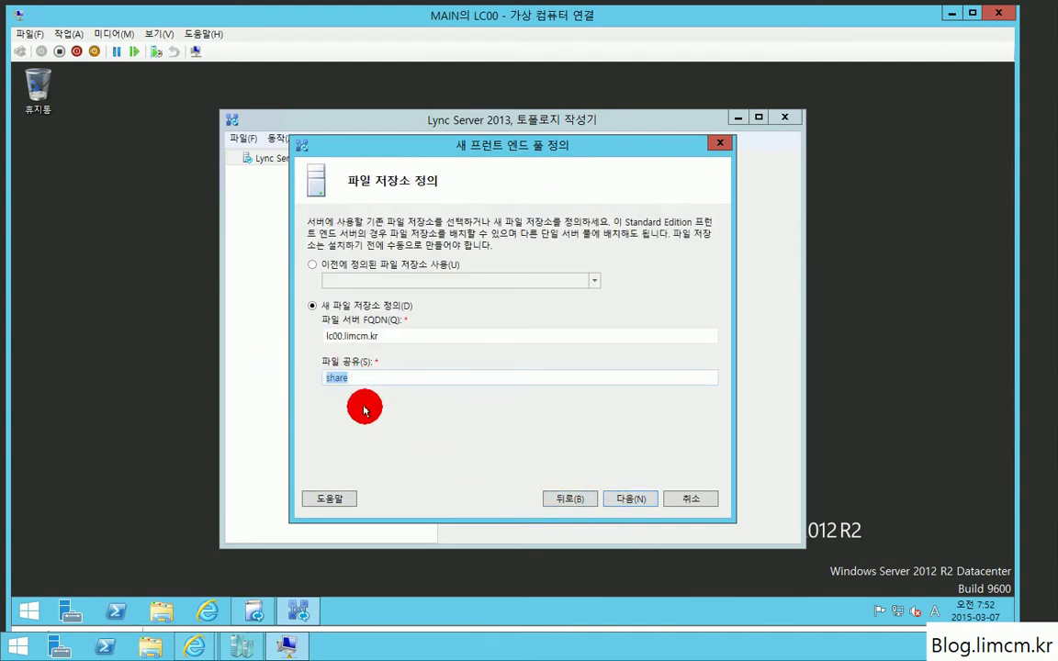
left_click(621, 499)
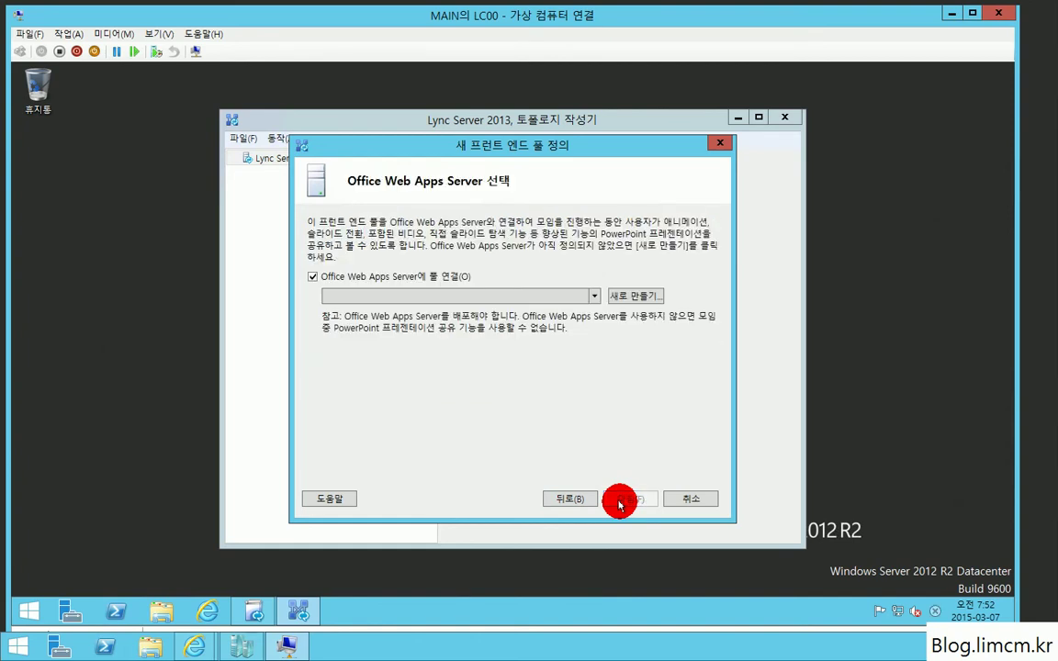
left_click(401, 277)
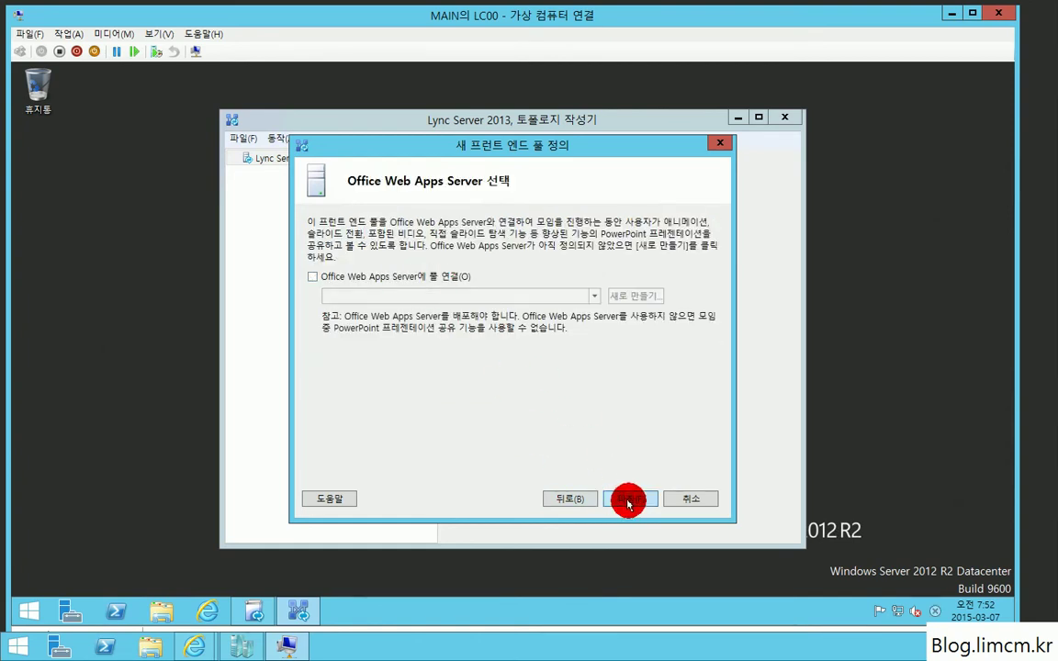
left_click(624, 499)
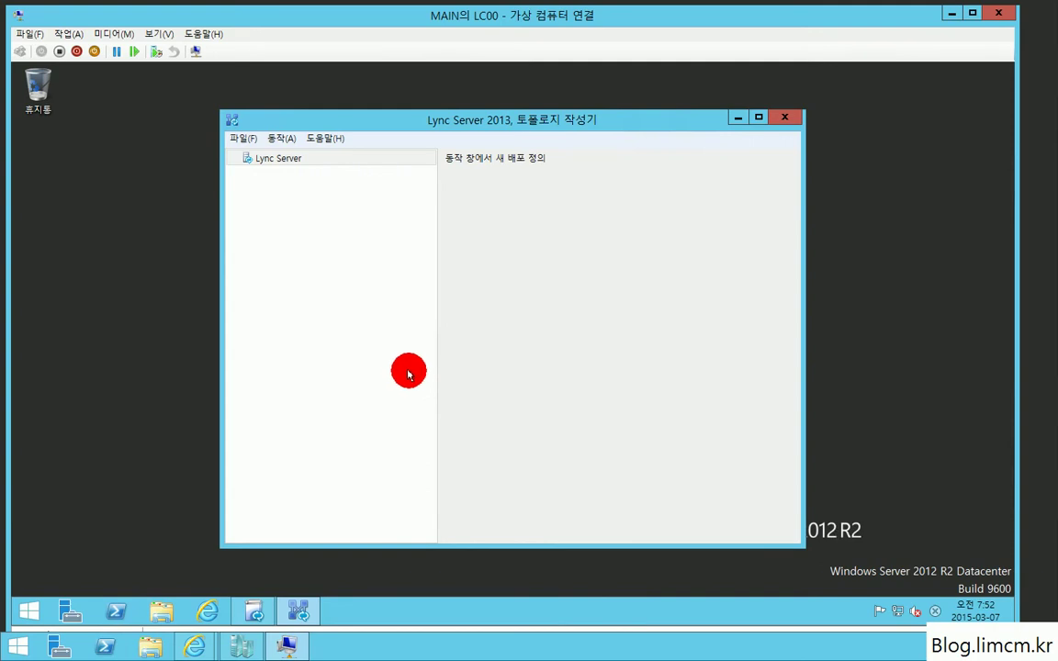
Step: In the Simple URLs properties, start changing the dial-in URL host to join.limcm.kr
right_click(257, 160)
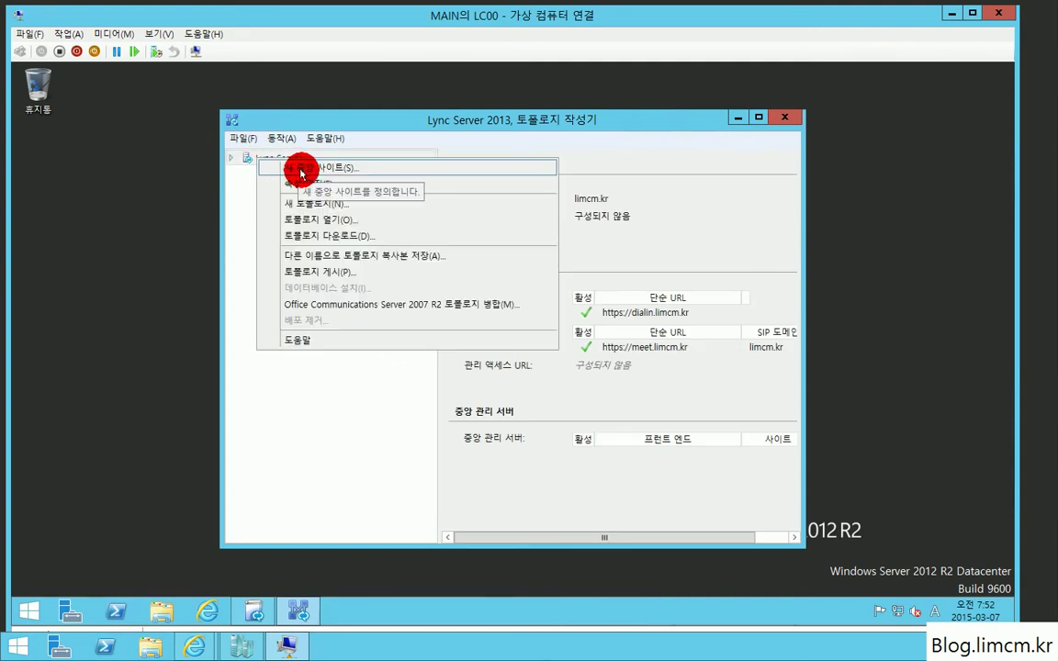
left_click(259, 163)
right_click(262, 162)
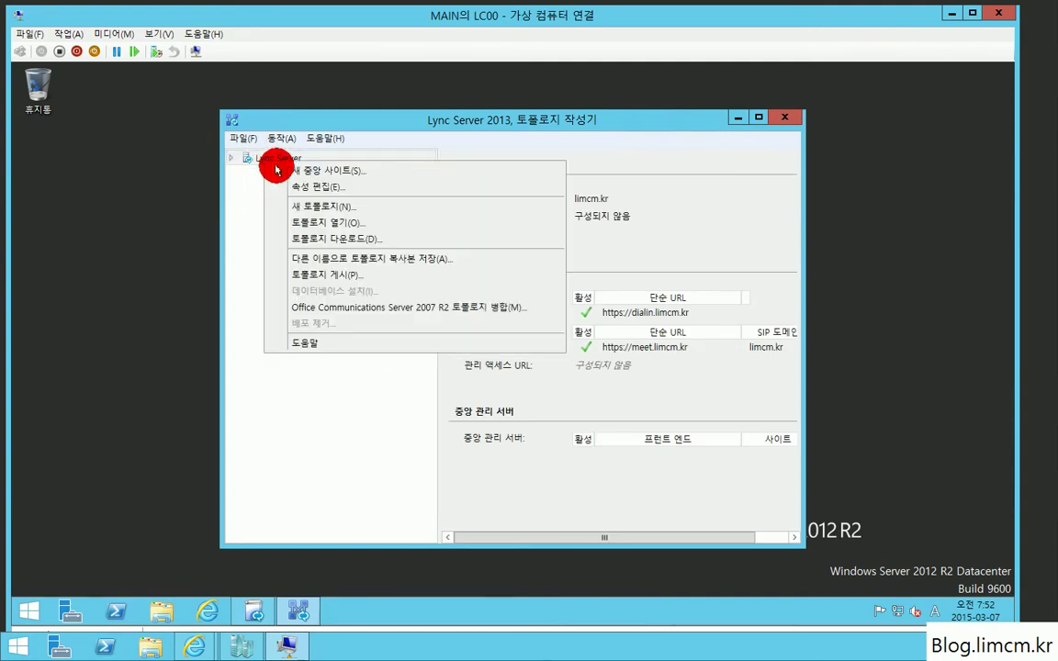
left_click(307, 185)
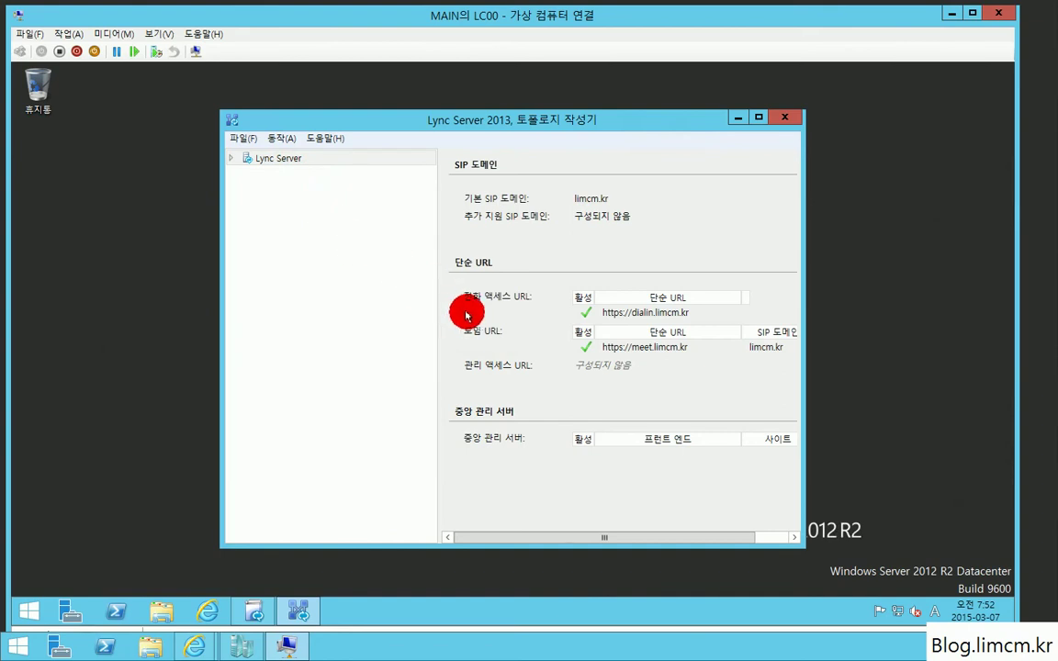
left_click(278, 174)
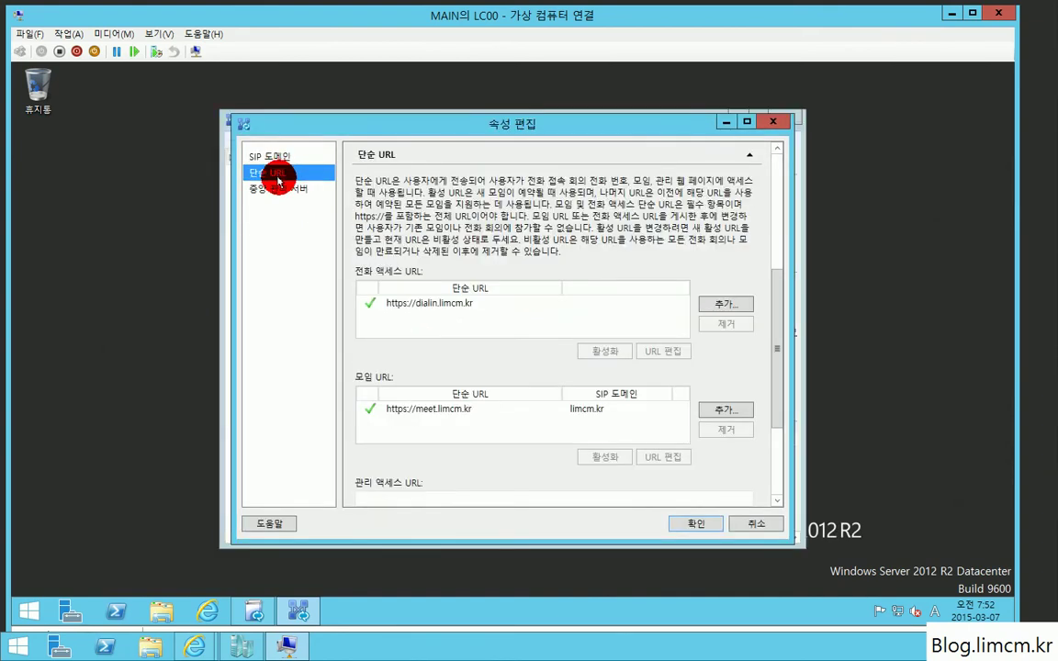
left_click(431, 306)
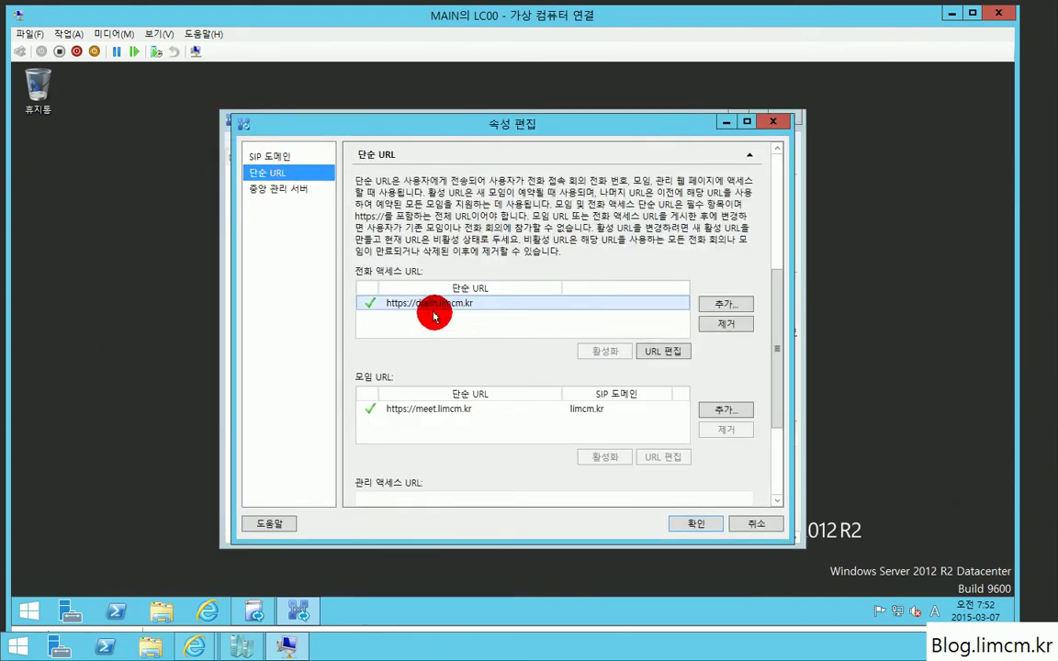
left_click(427, 411)
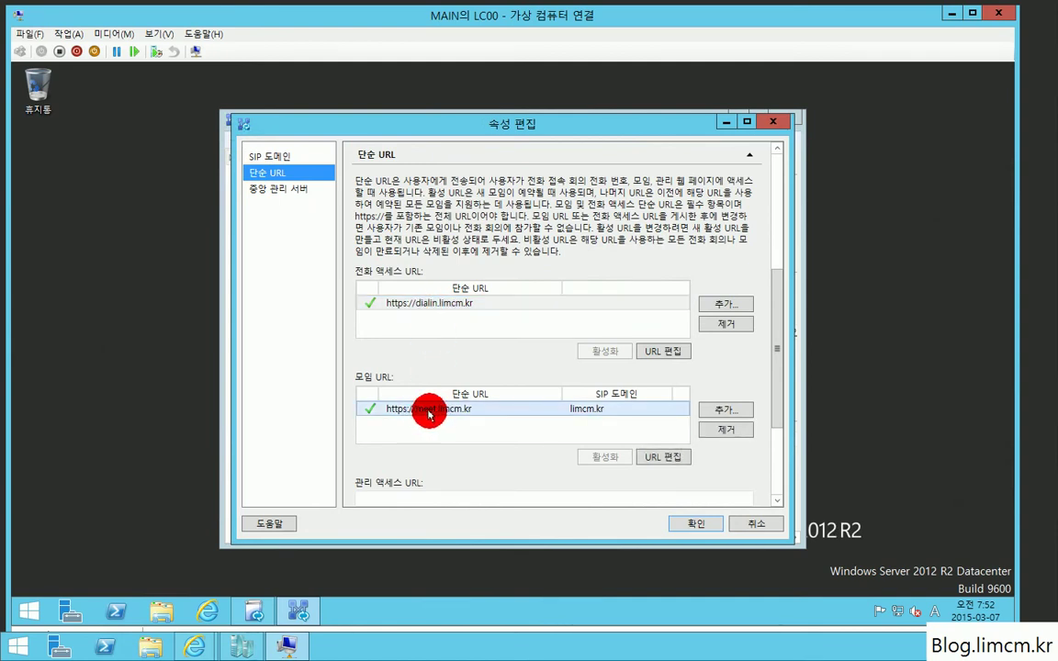
left_click(519, 302)
left_click(652, 350)
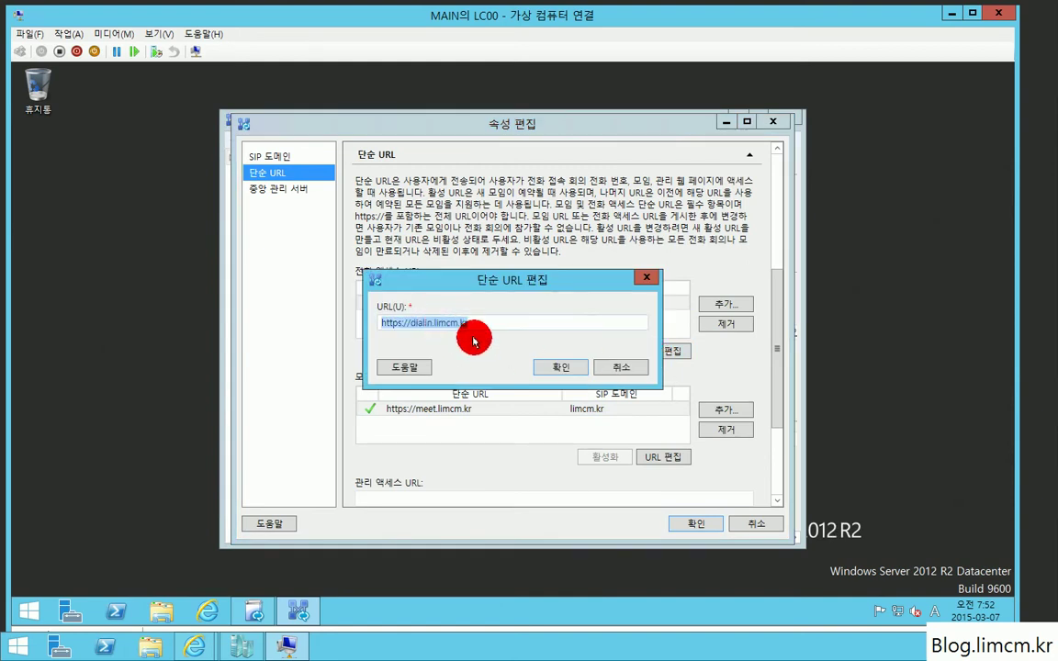
key("Home")
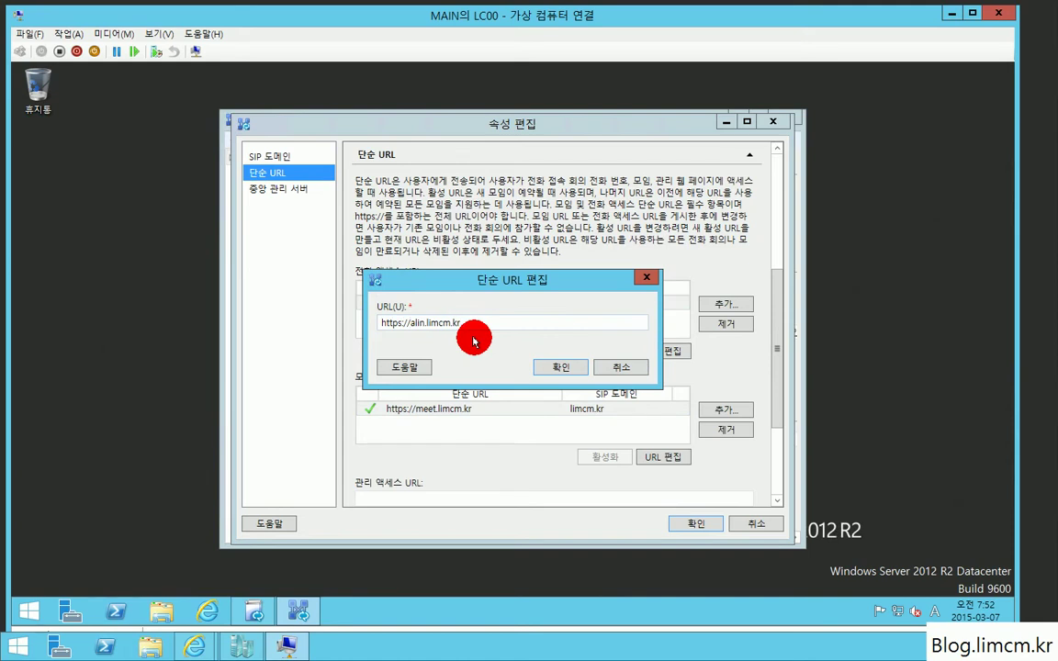
key("Delete")
key("Delete")
type("/limcm.kr")
left_click(560, 366)
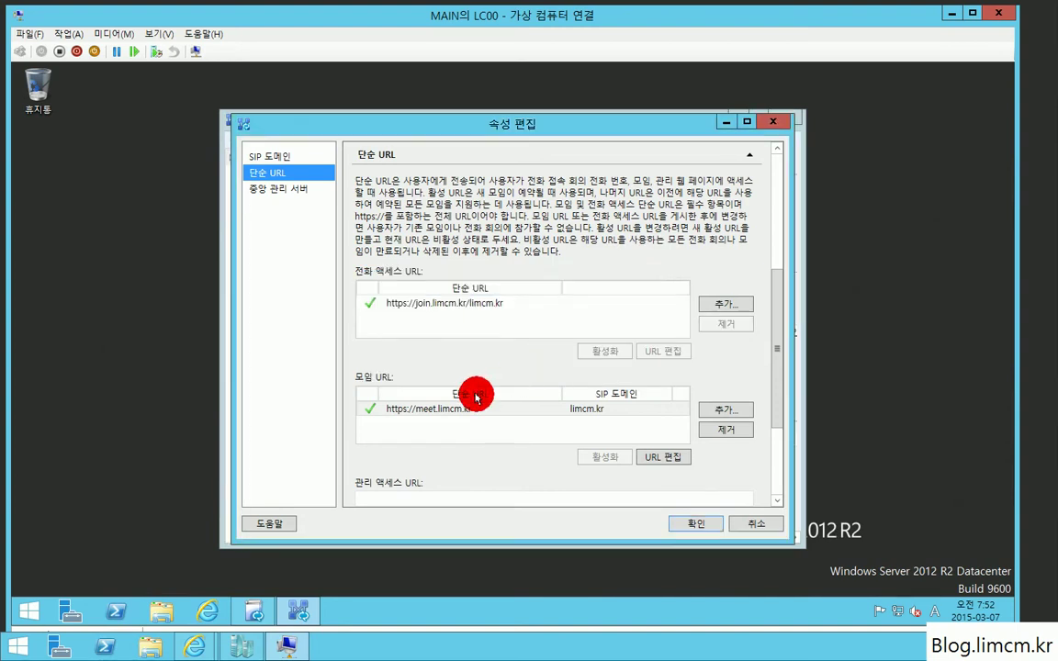
left_click(427, 407)
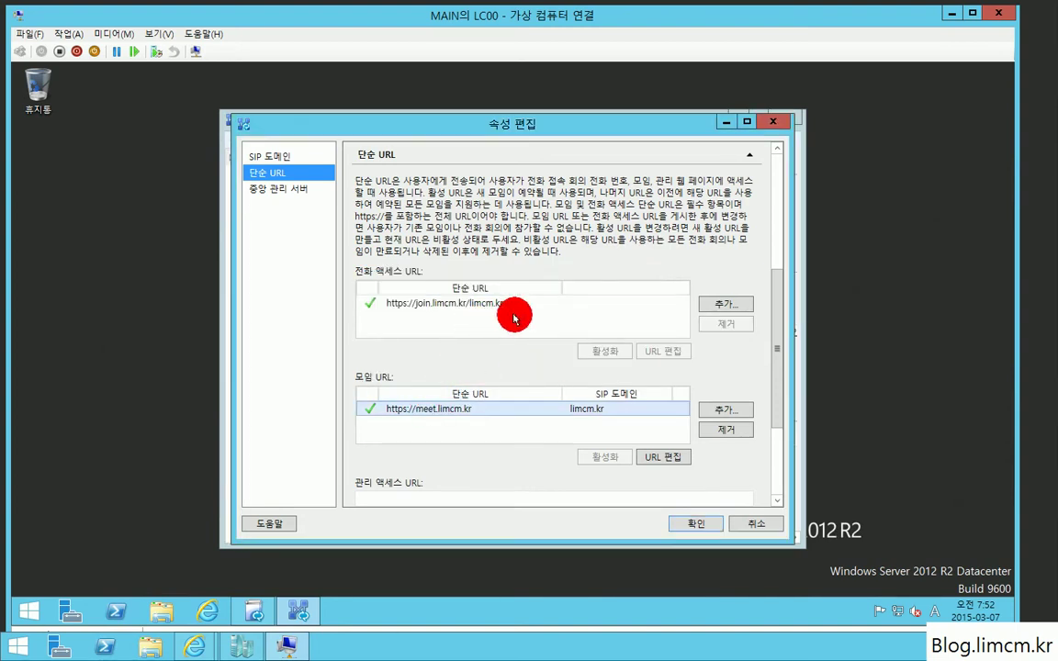
left_click(457, 302)
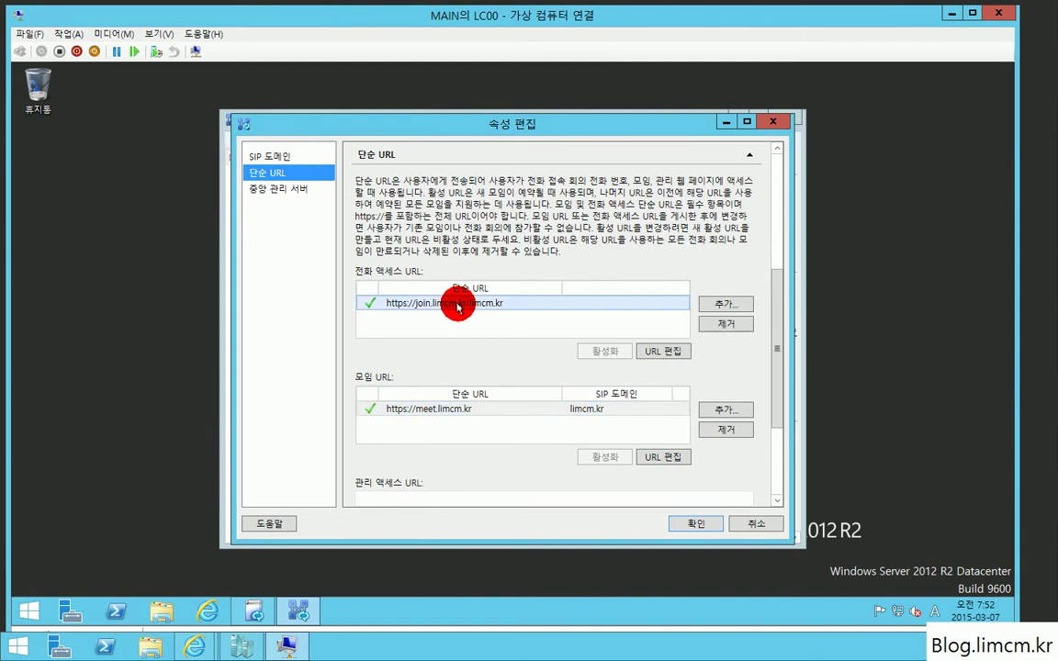
left_click(654, 349)
left_click_drag(483, 323, 380, 322)
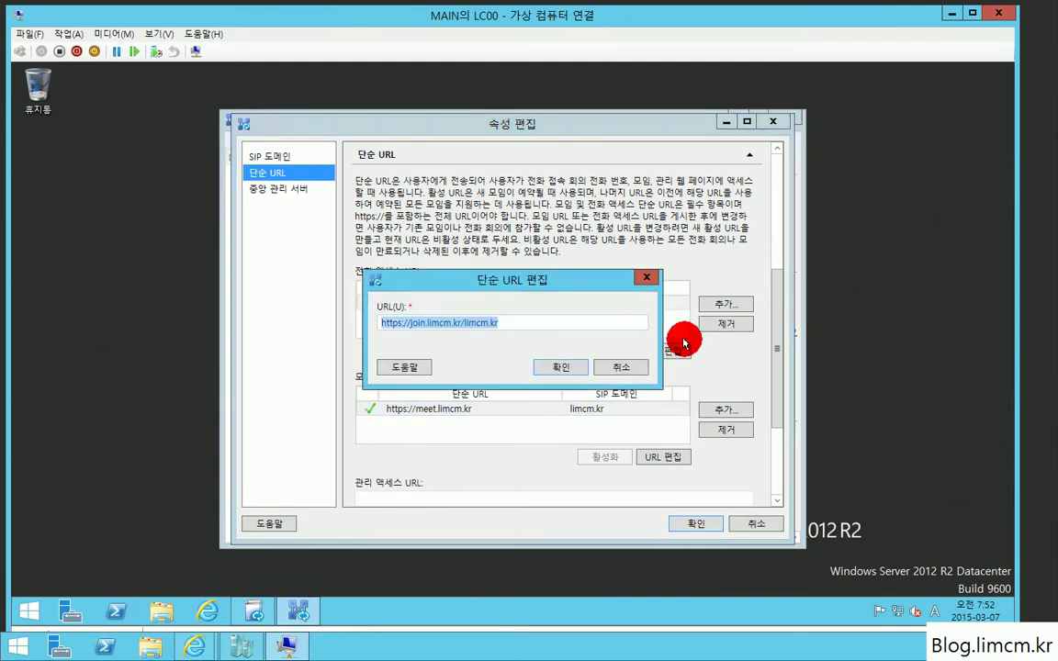
key("End")
key("BackSpace")
key("BackSpace")
type("di")
key("Return")
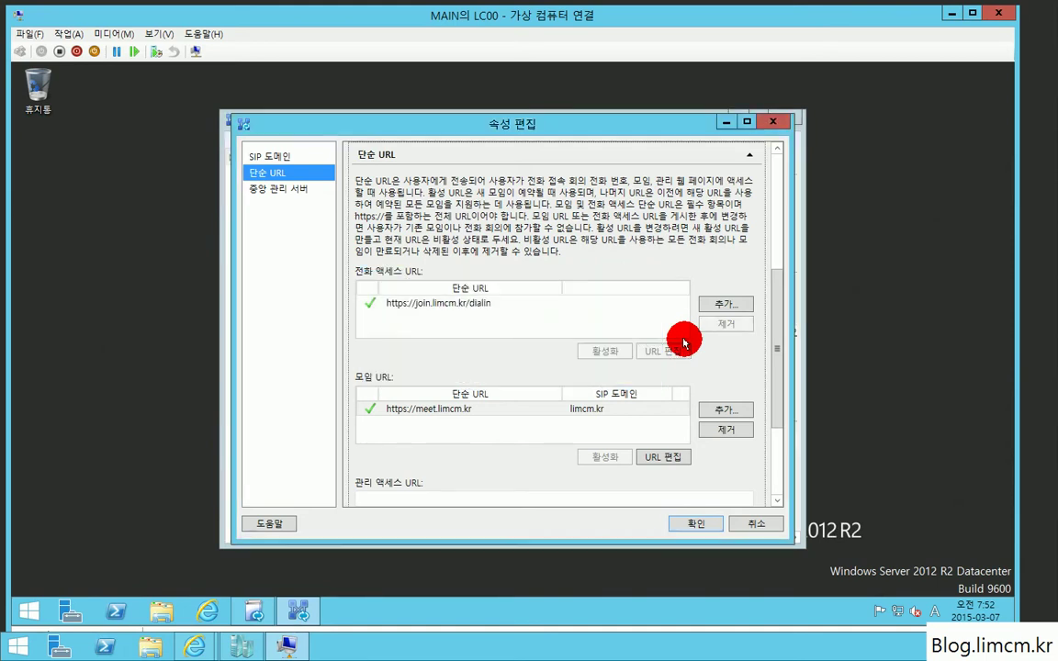
left_click(468, 410)
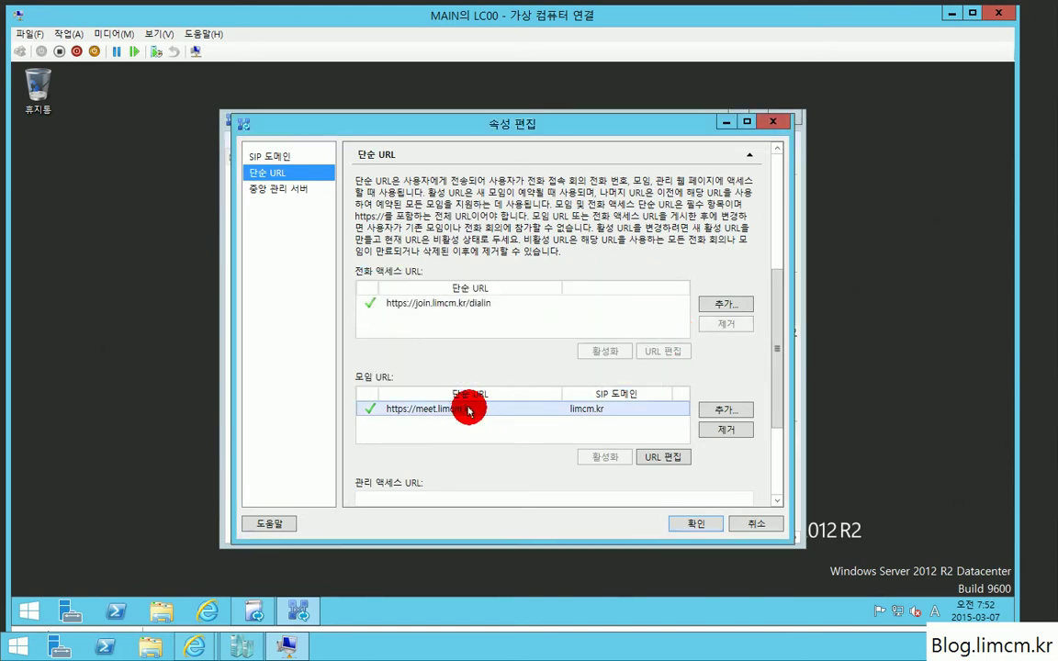
left_click(647, 455)
double_click(476, 323)
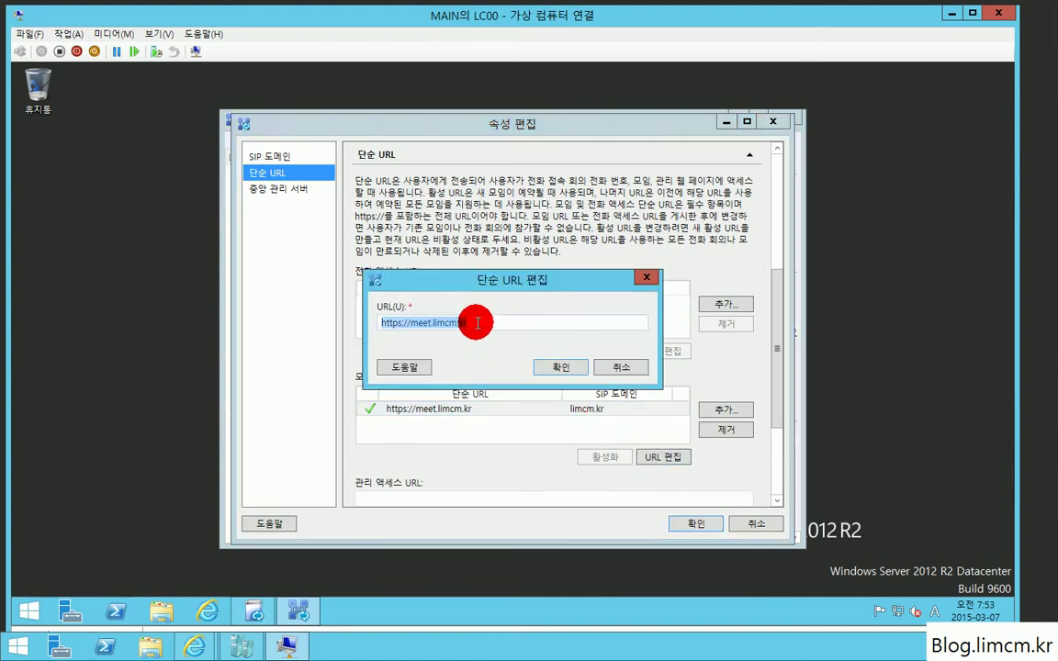
left_click(427, 322)
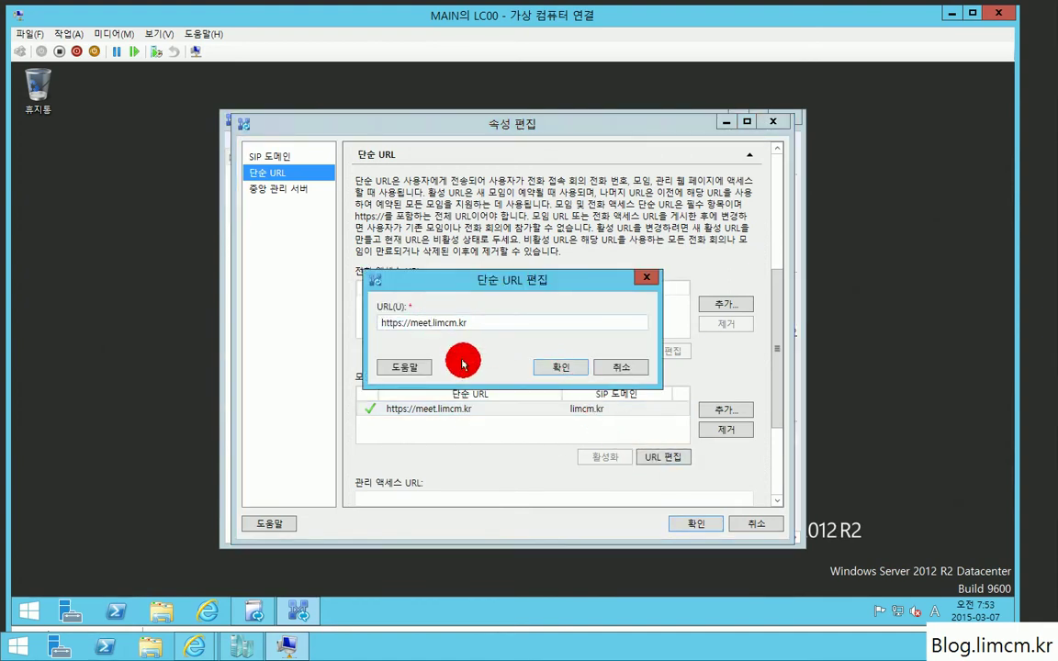
key("BackSpace")
key("BackSpace")
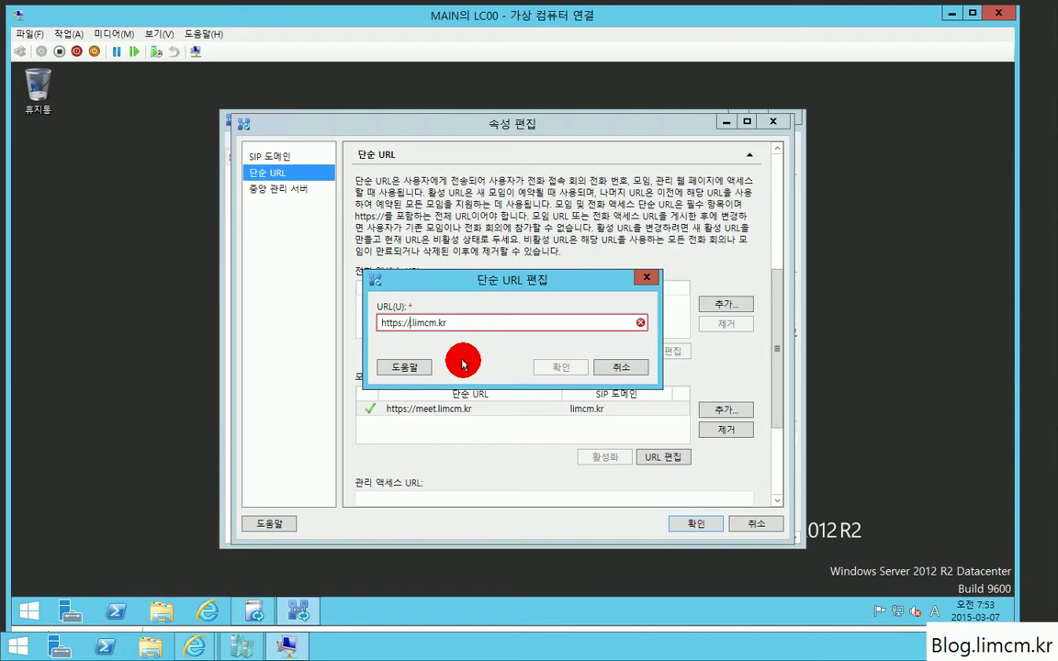
type("jo")
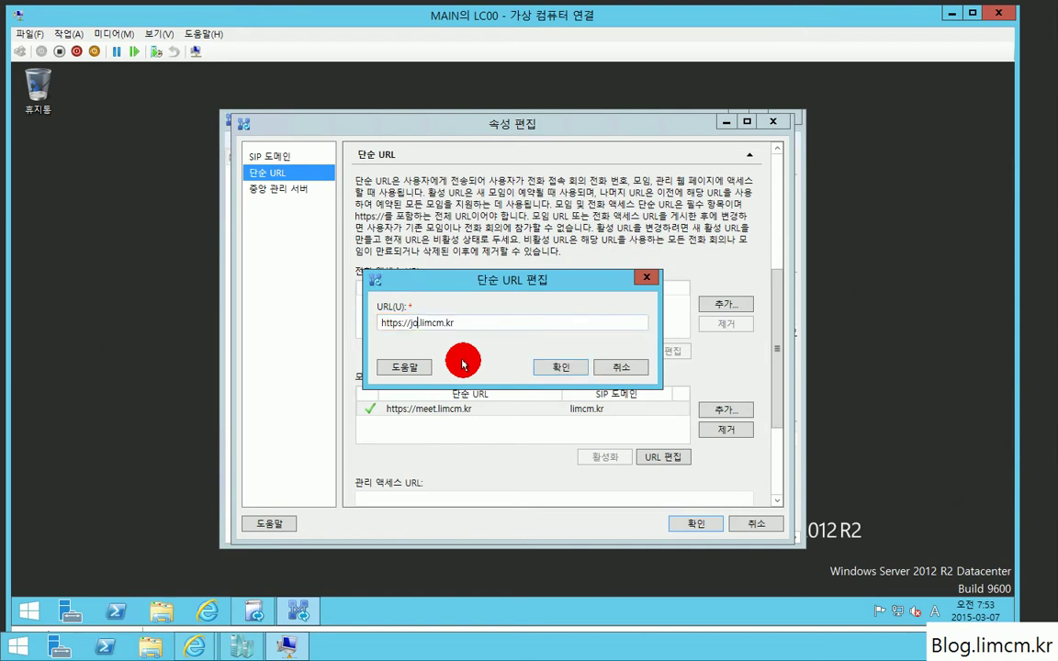
type("in")
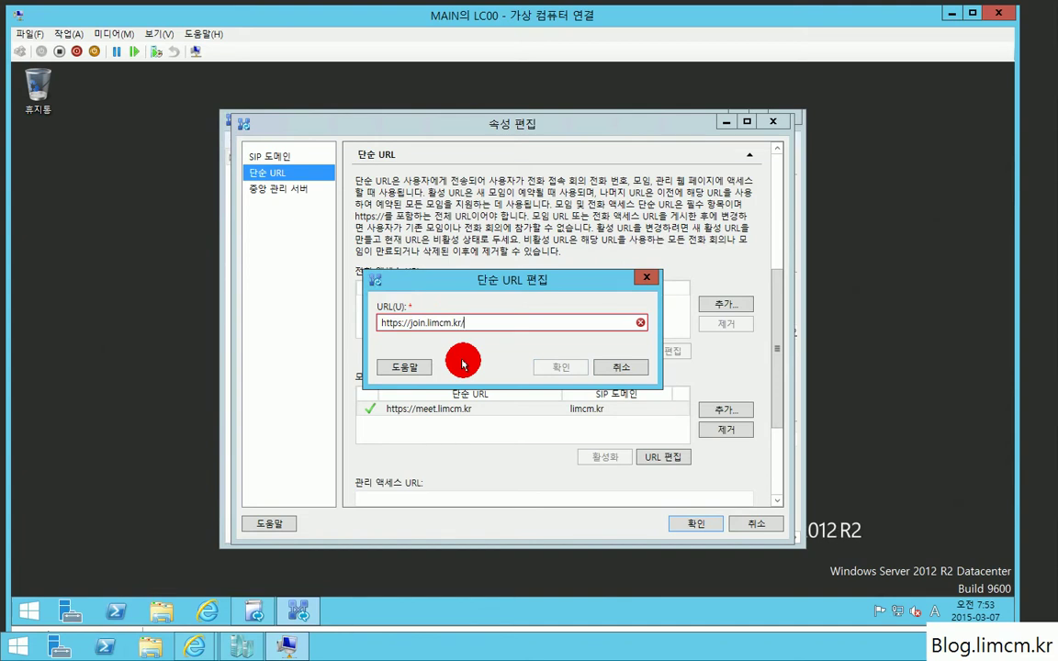
type("meet")
key("Return")
scroll(442, 354, "down", 1)
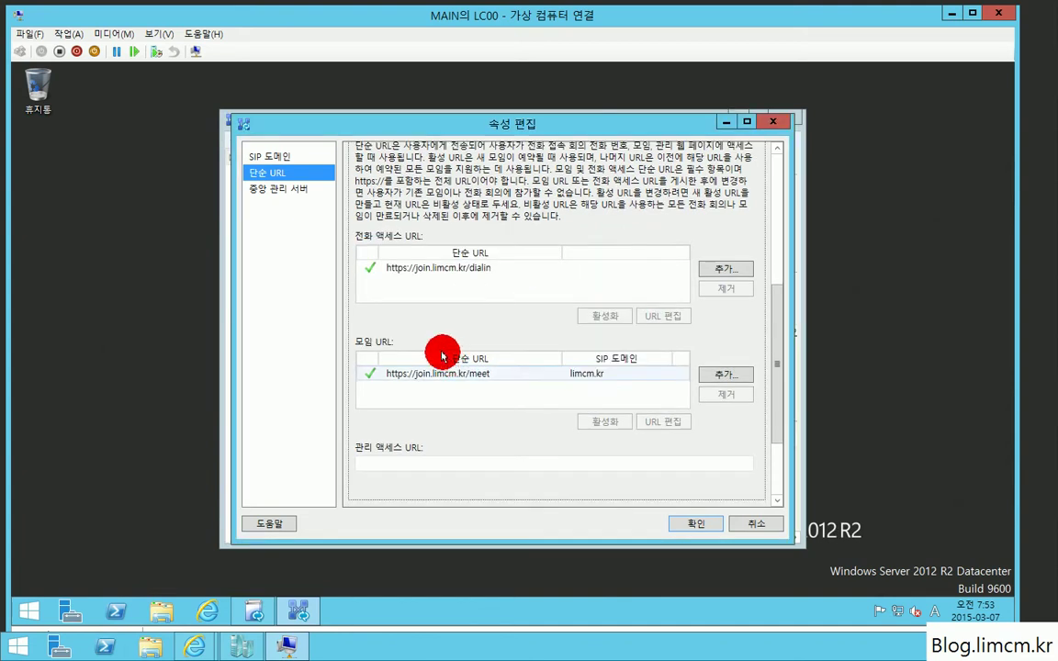
left_click(389, 465)
type("https")
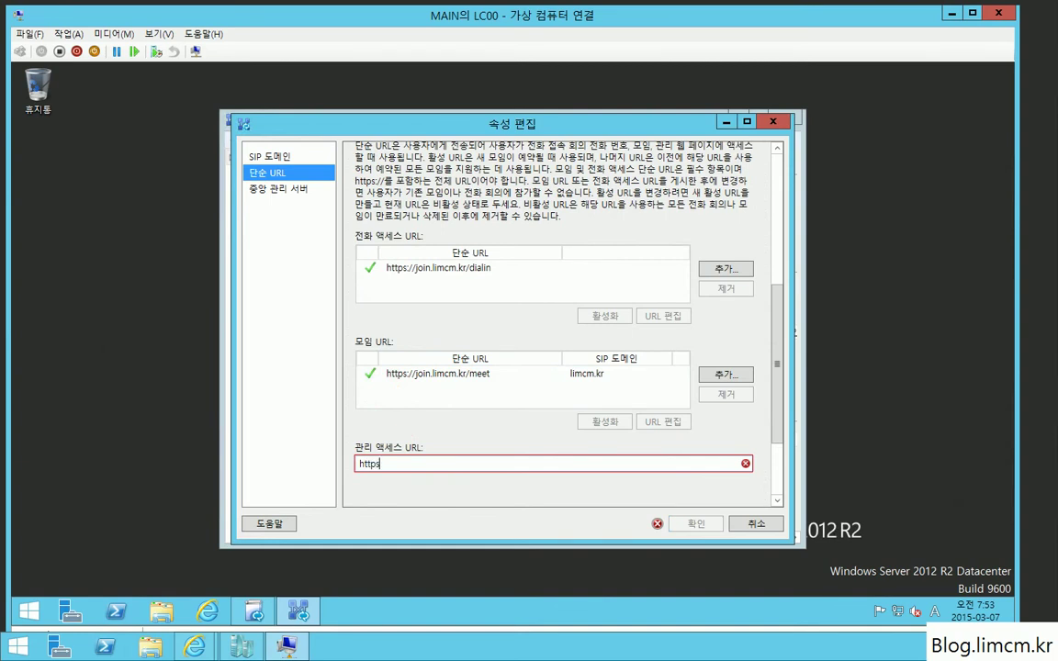
type("://join")
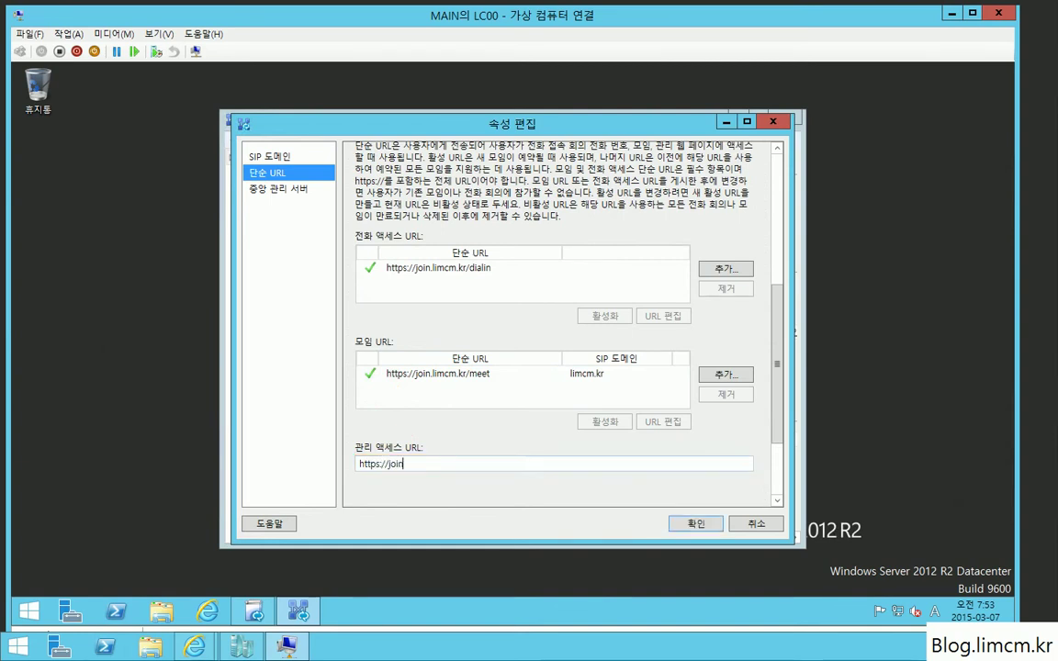
type(".limcm.kr/")
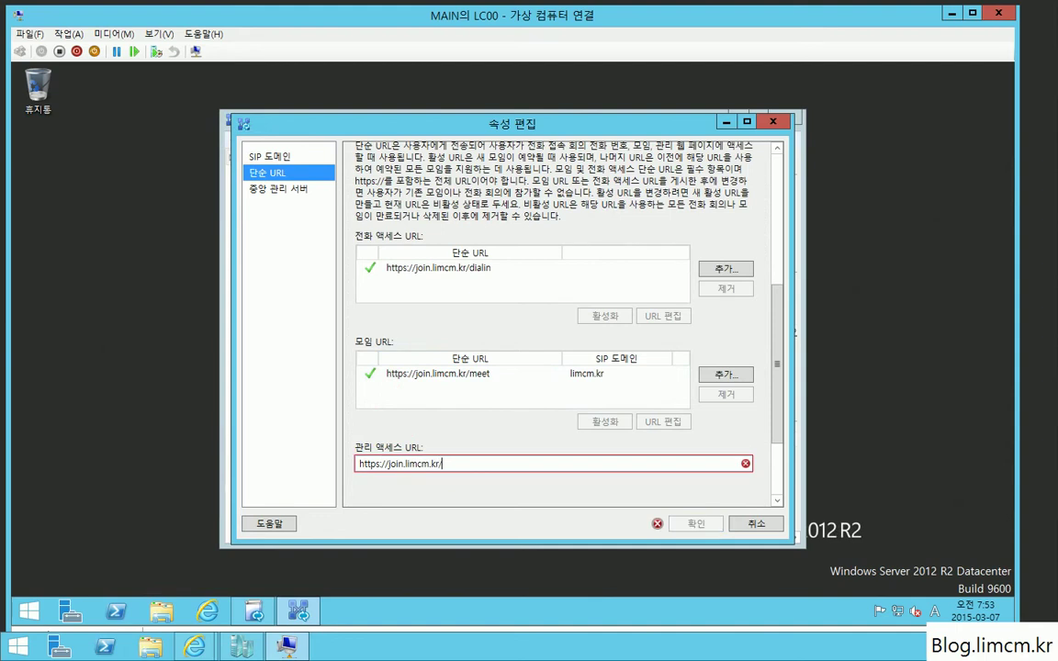
type("admin")
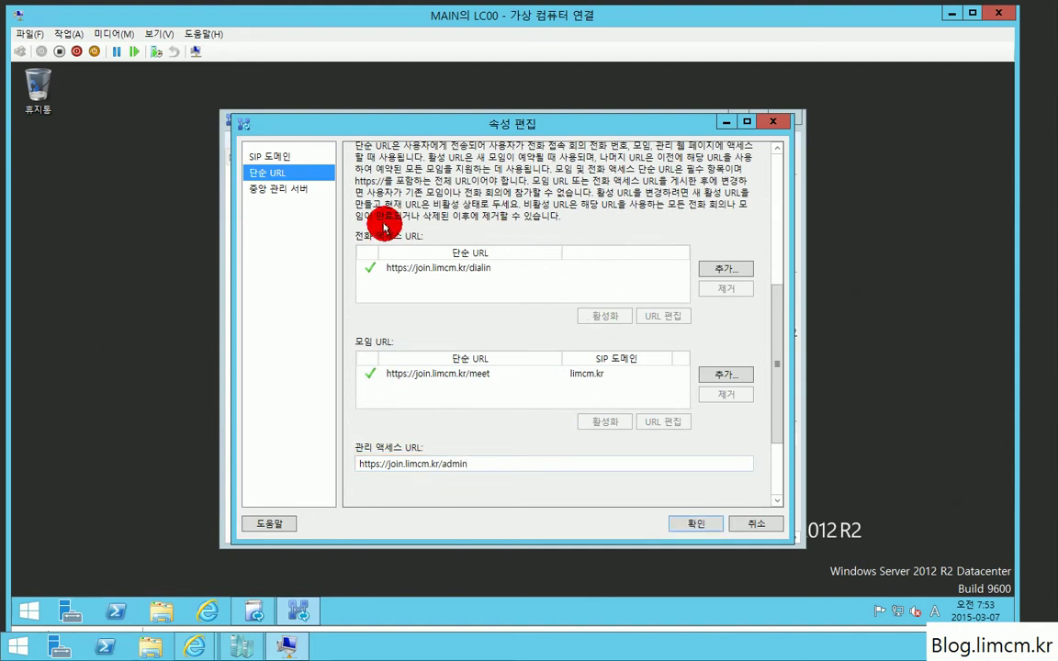
Step: Choose lc00.limcm.kr as the Central Management Server front end
left_click(284, 193)
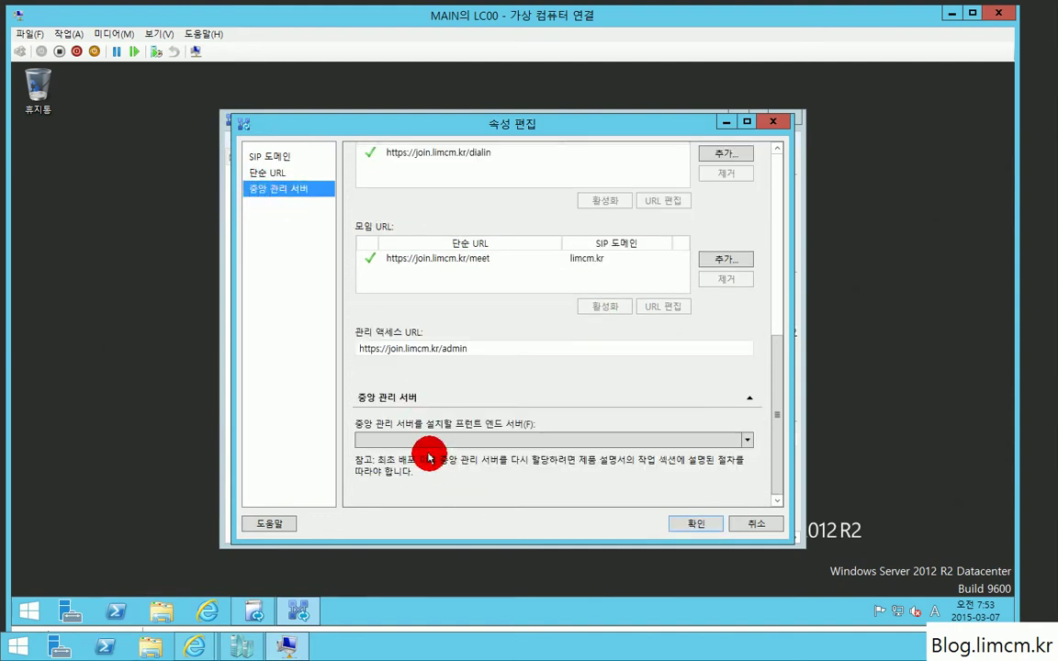
left_click(398, 441)
left_click(397, 441)
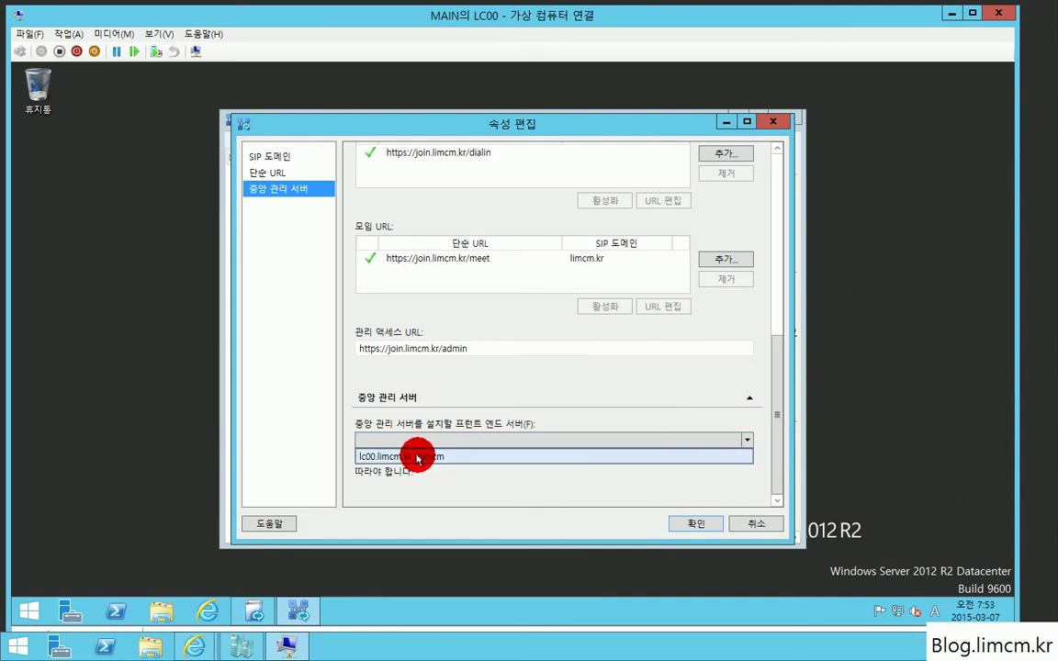
left_click(414, 453)
Step: Apply the edited properties and expand the Limcm site and Lync Server 2013 nodes
left_click(695, 524)
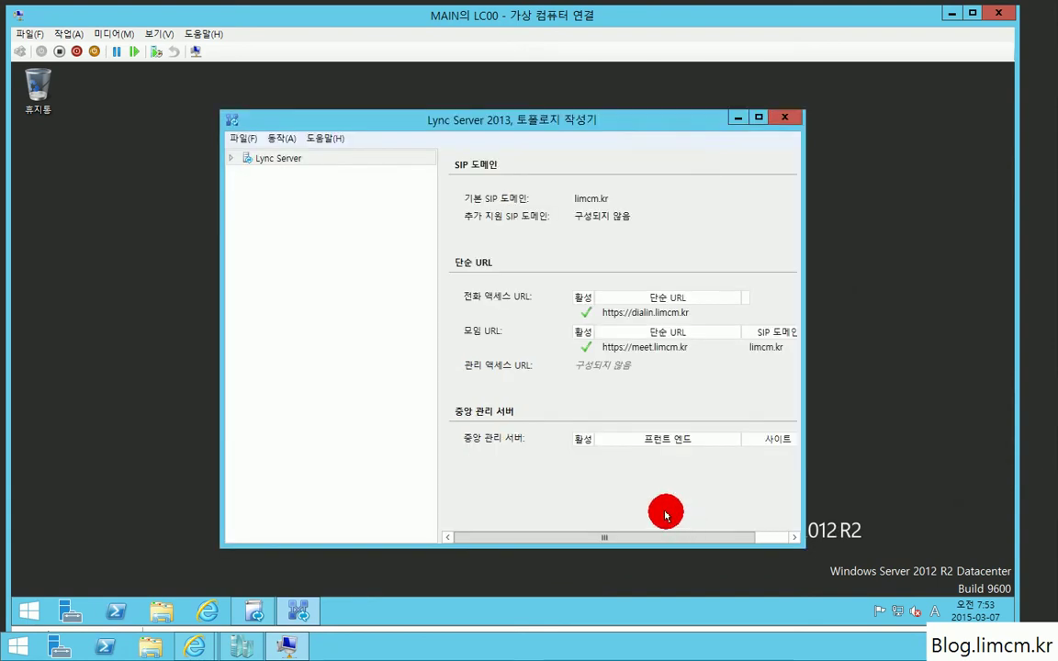
left_click(245, 173)
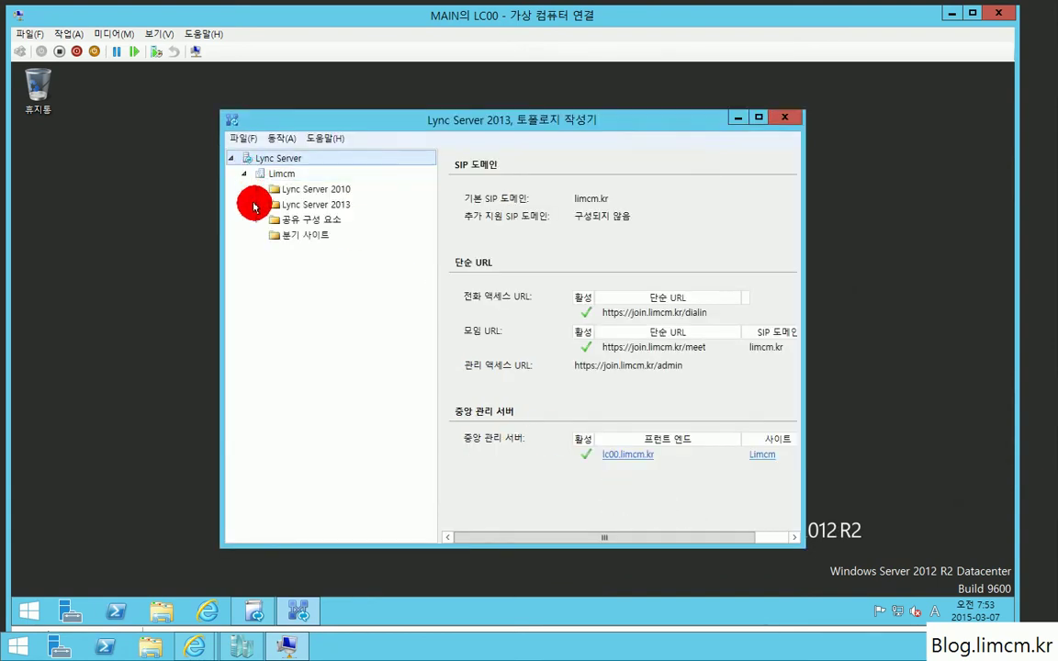
left_click(258, 203)
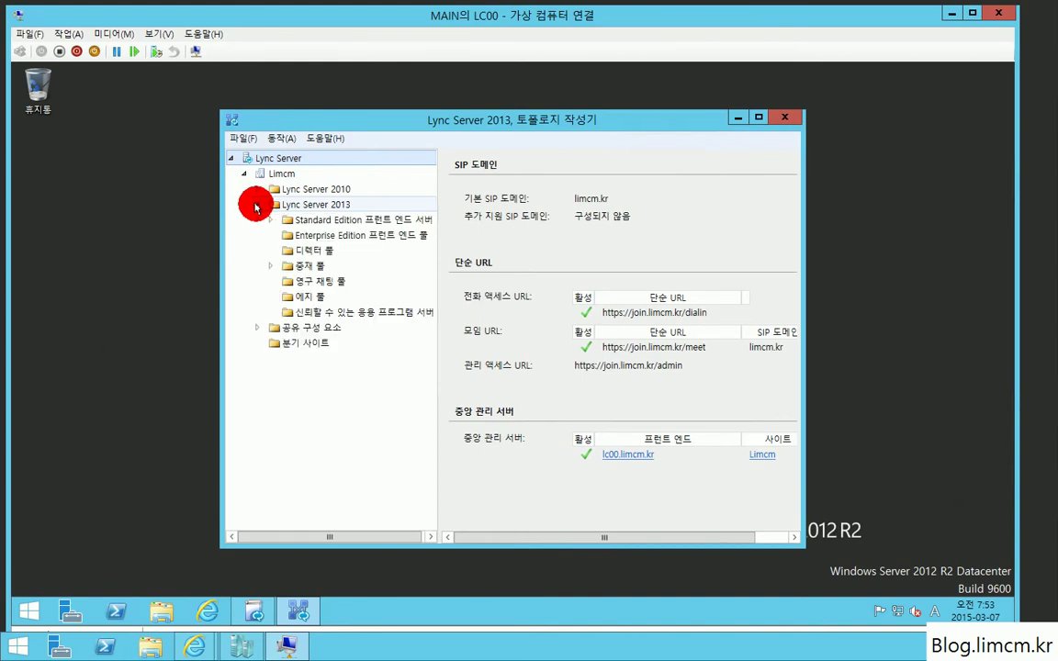
Step: Publish the topology with lc00.limcm.kr hosting the central management store
left_click(280, 138)
left_click(315, 261)
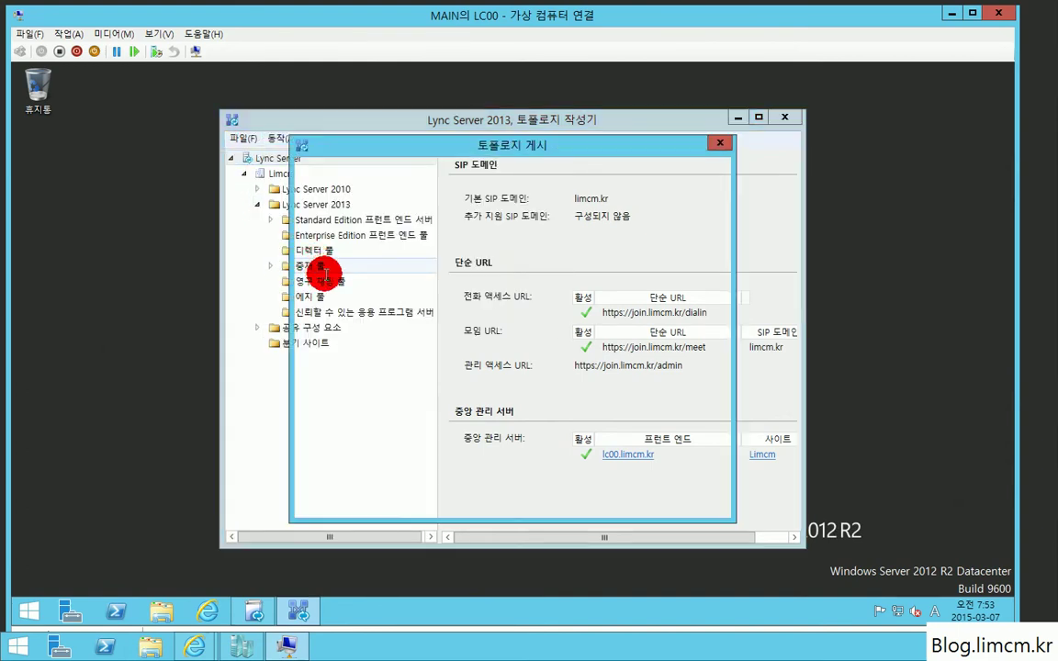
left_click(634, 498)
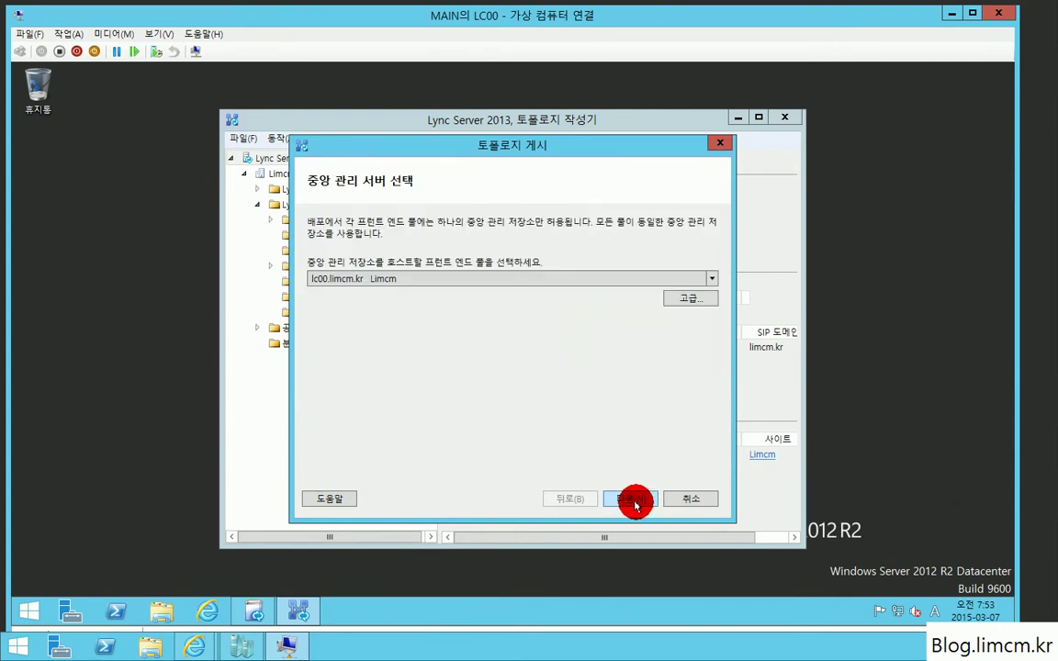
left_click(632, 500)
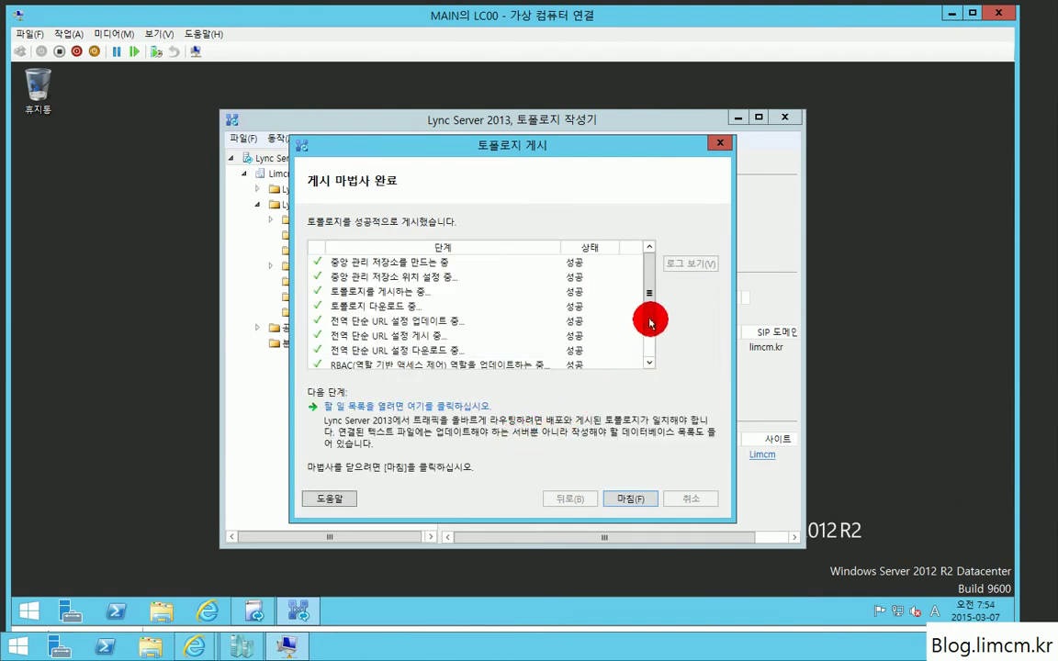
left_click_drag(649, 319, 644, 359)
left_click(658, 501)
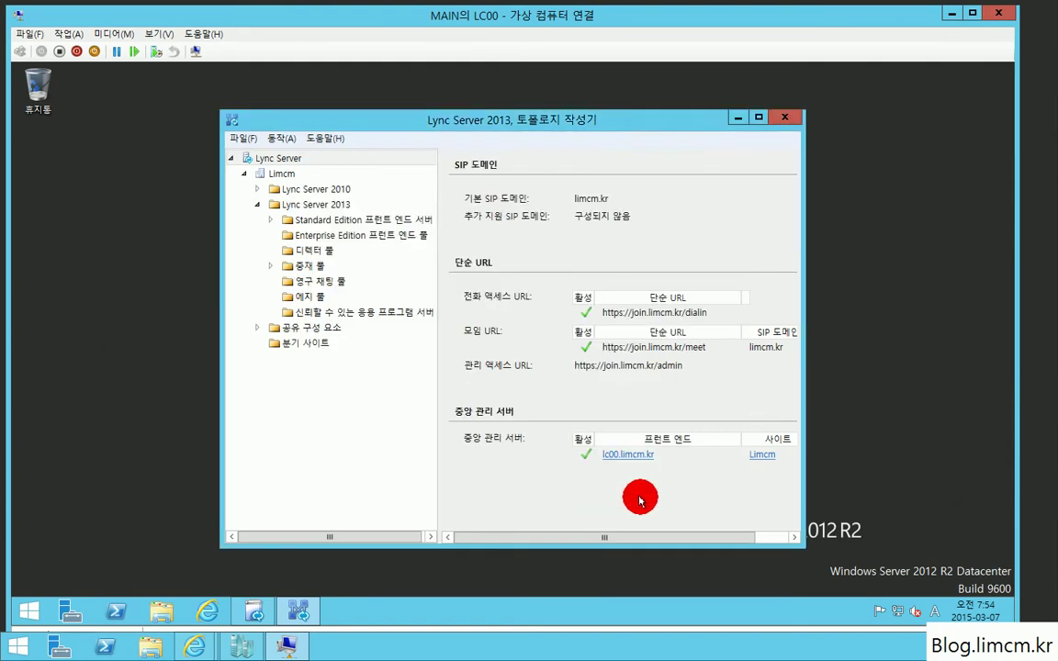
Step: Run Step 1 to install the local configuration store, retrieved directly from the central management store
left_click(778, 120)
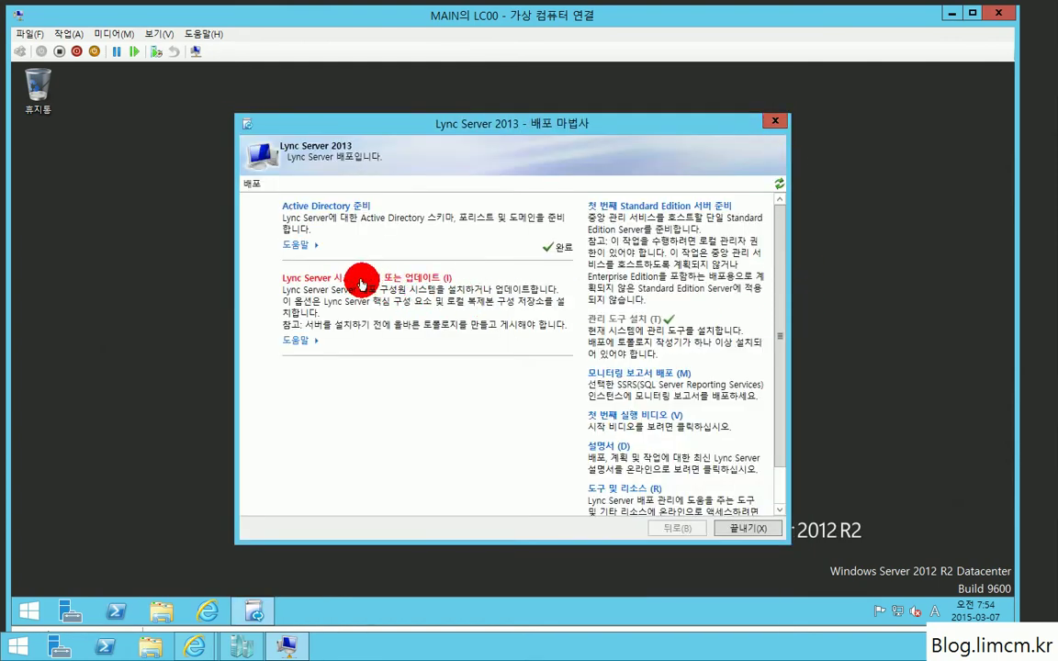
left_click(437, 280)
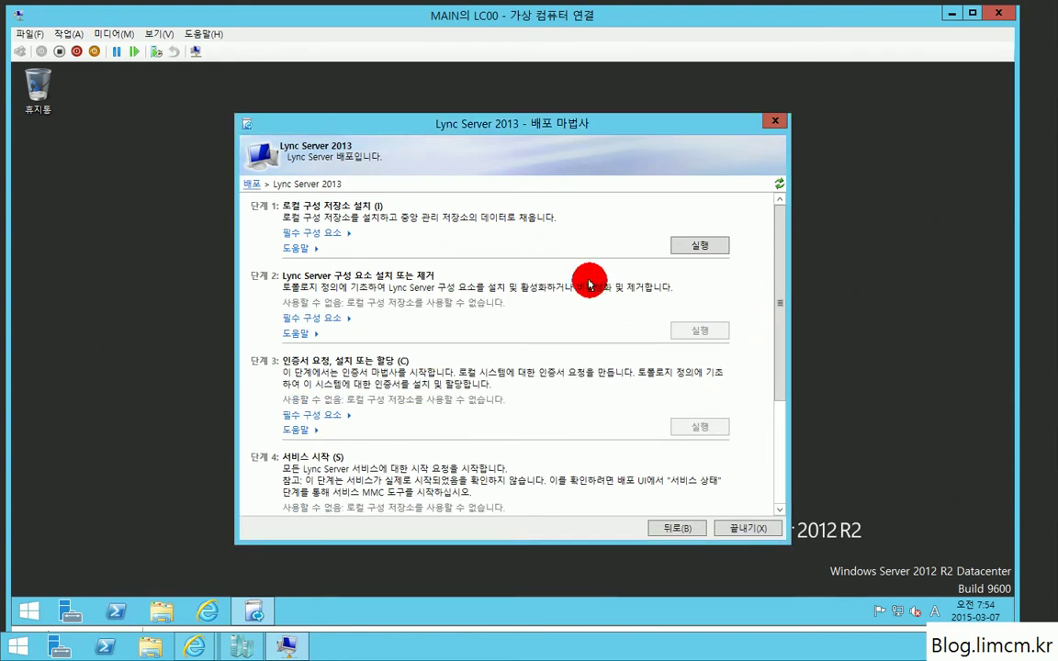
left_click(699, 247)
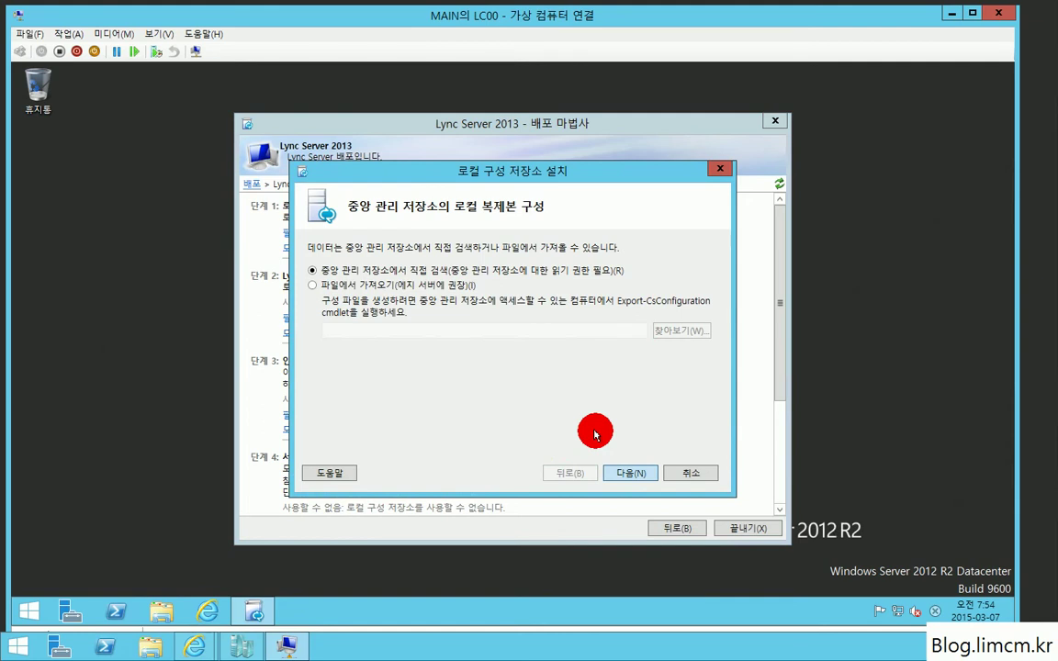
left_click(628, 471)
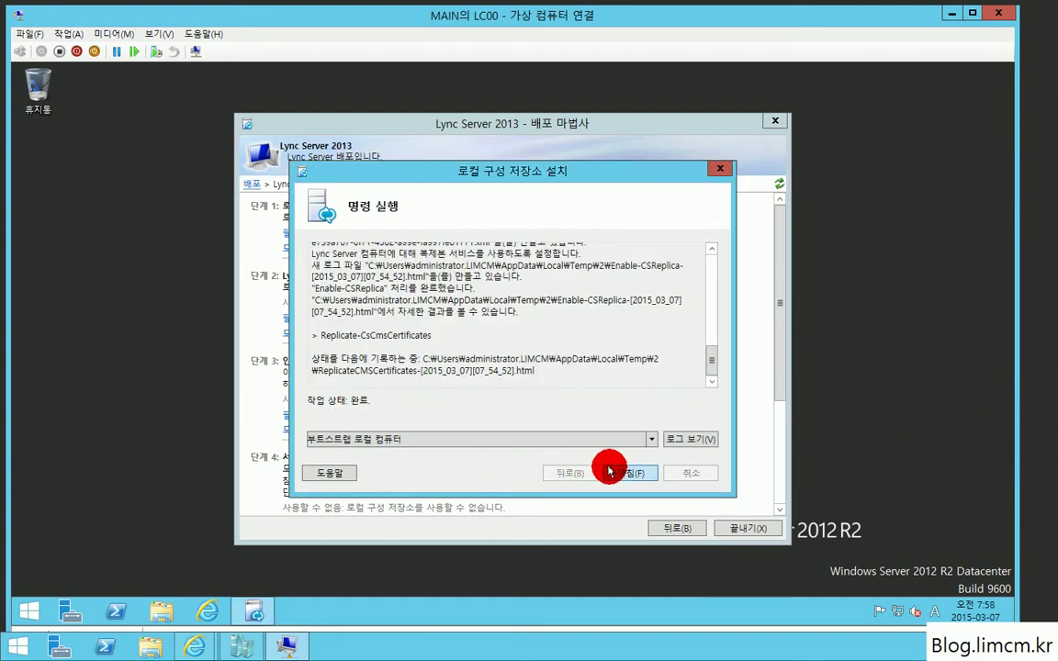
left_click(609, 471)
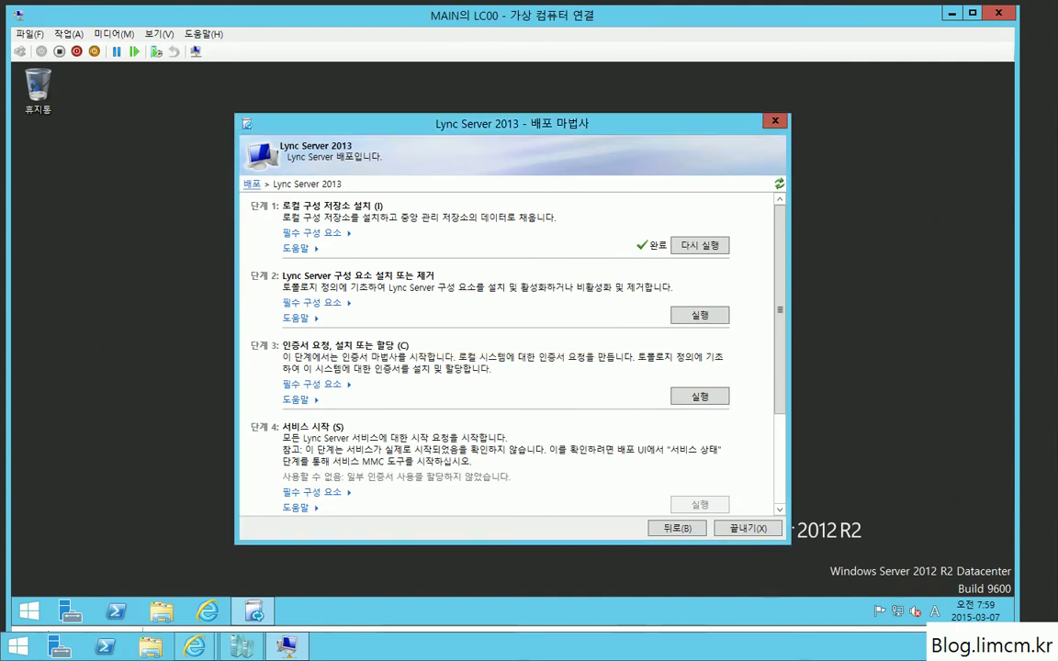
Step: Run Step 2 to install the Lync Server components through to Finish
left_click(697, 317)
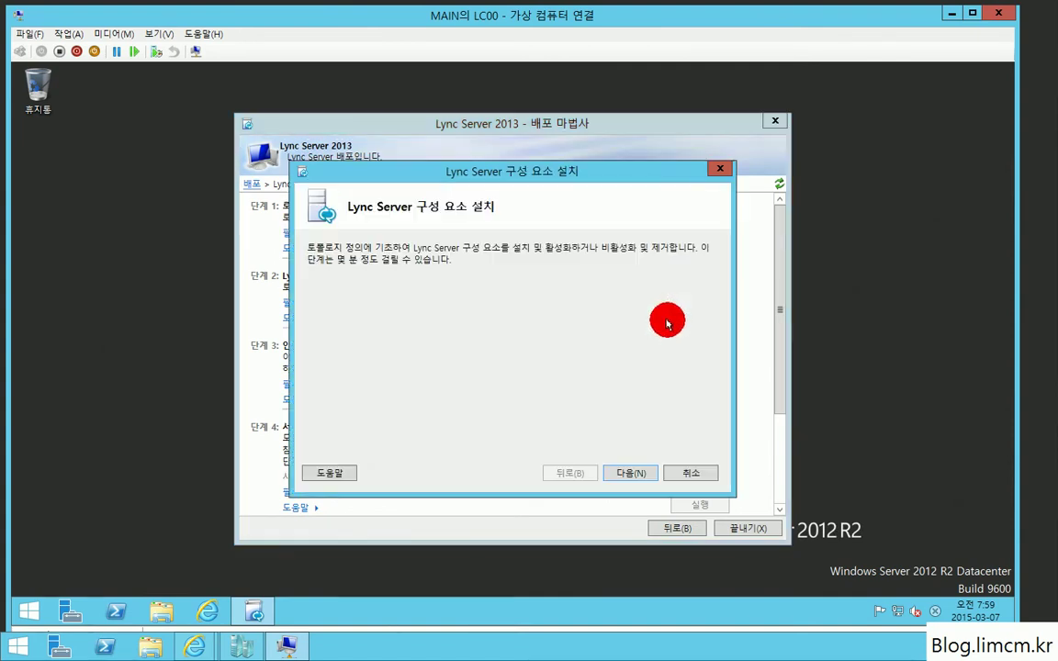
left_click(630, 473)
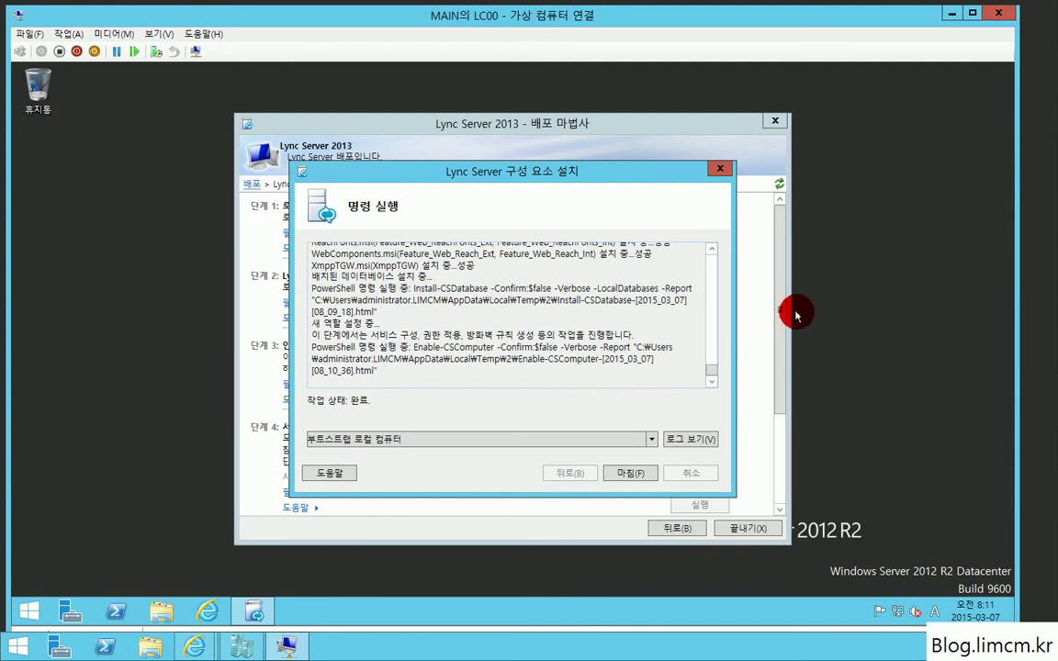
left_click(629, 471)
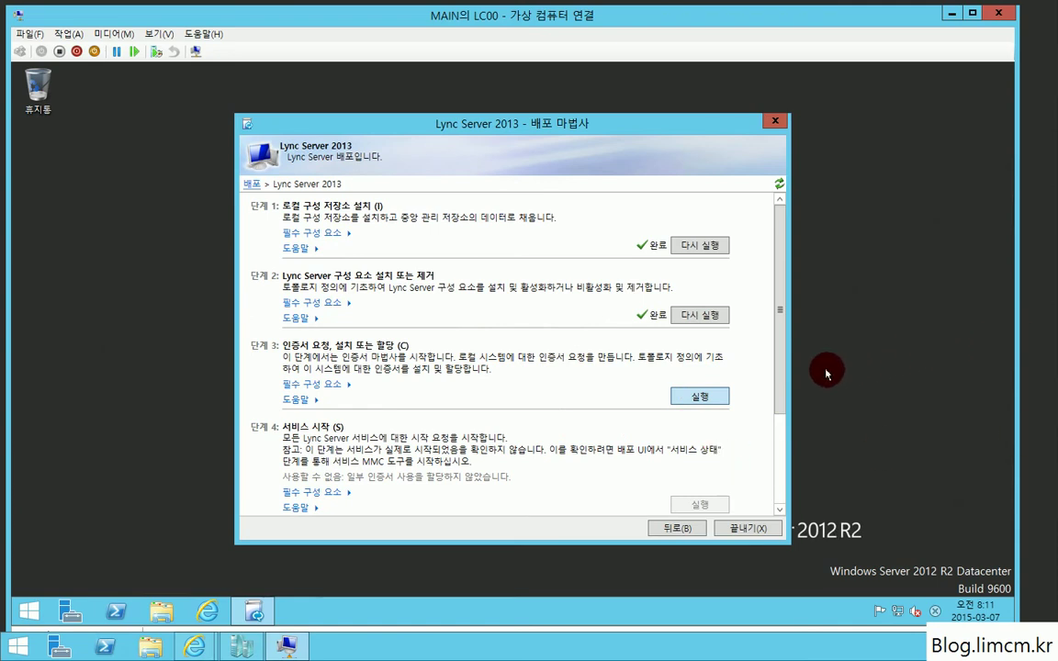
Step: Start an immediate Lync FE default certificate request to limcm-DC00-CA with a 2048-bit key
left_click(713, 392)
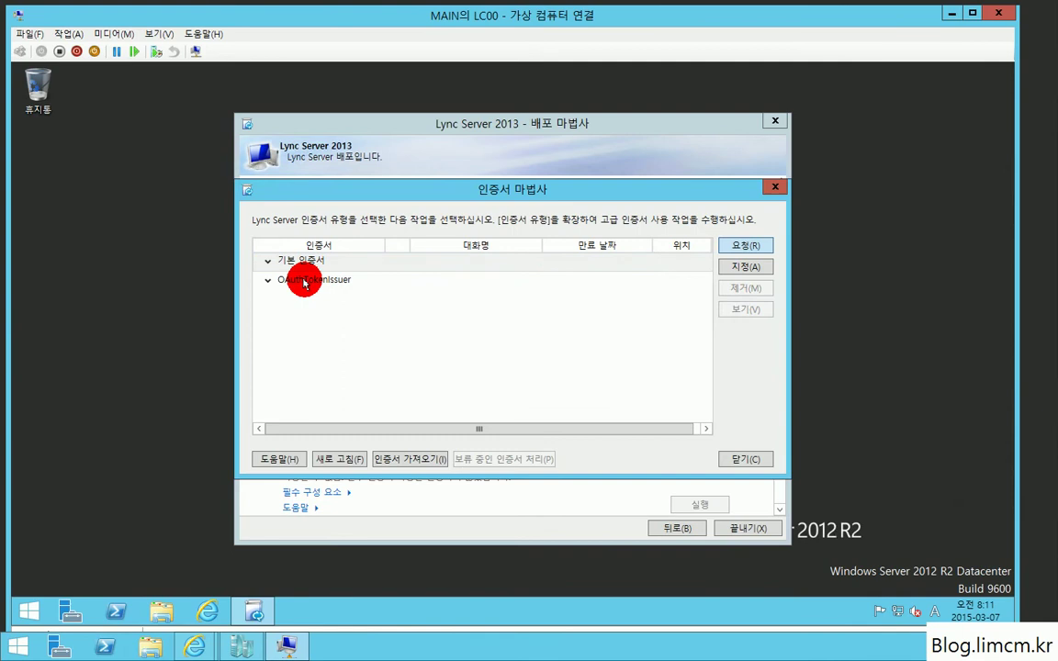
left_click(732, 257)
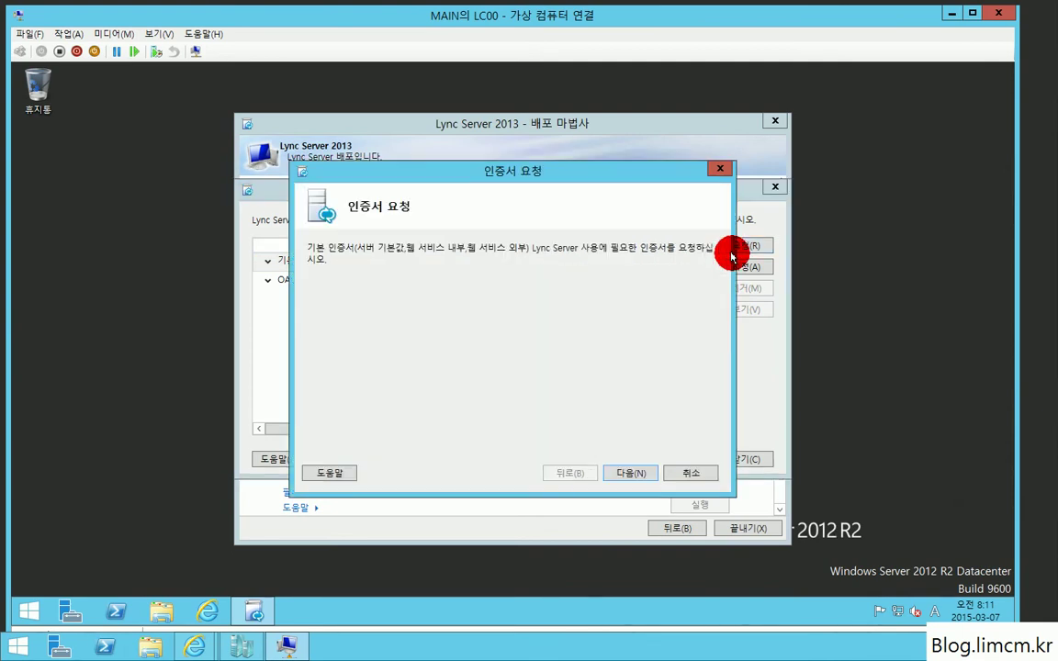
left_click(630, 474)
left_click(629, 476)
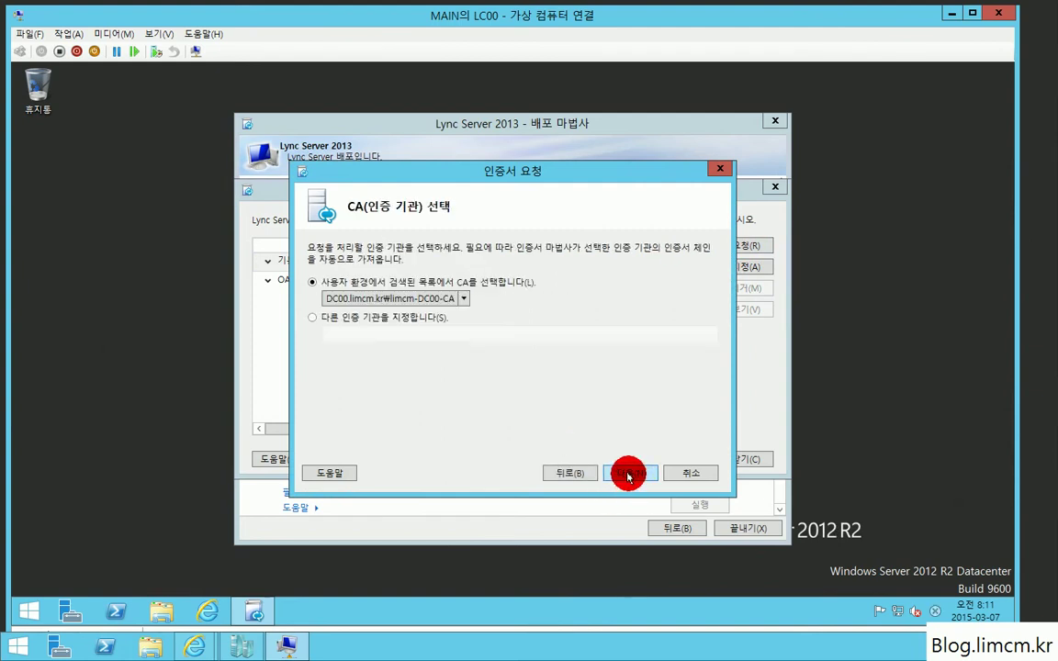
left_click(628, 475)
left_click(624, 474)
left_click(621, 474)
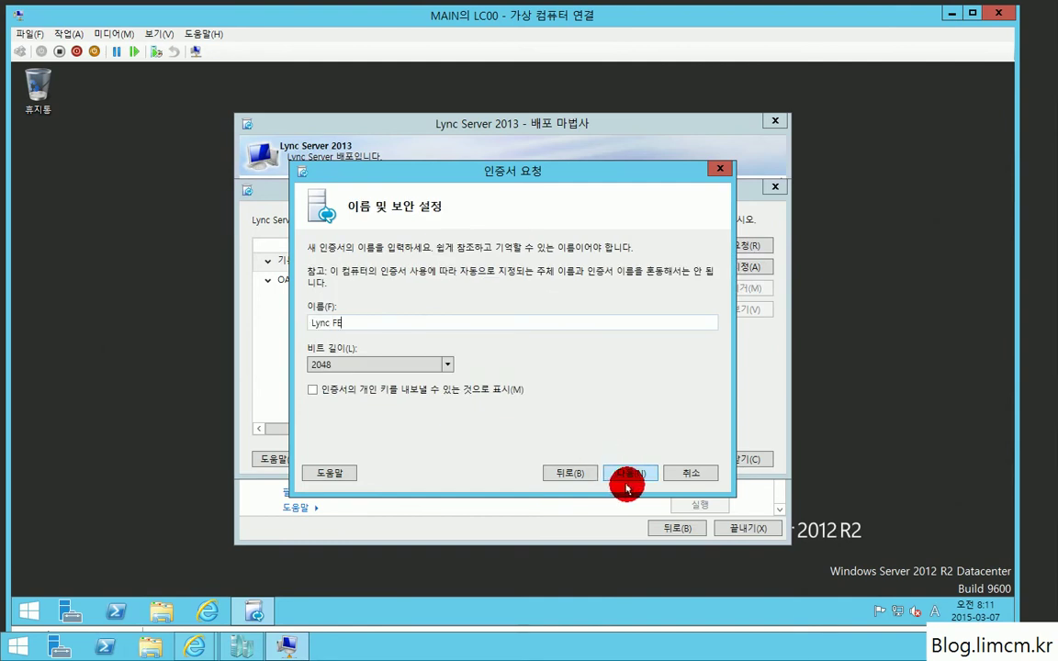
left_click(628, 475)
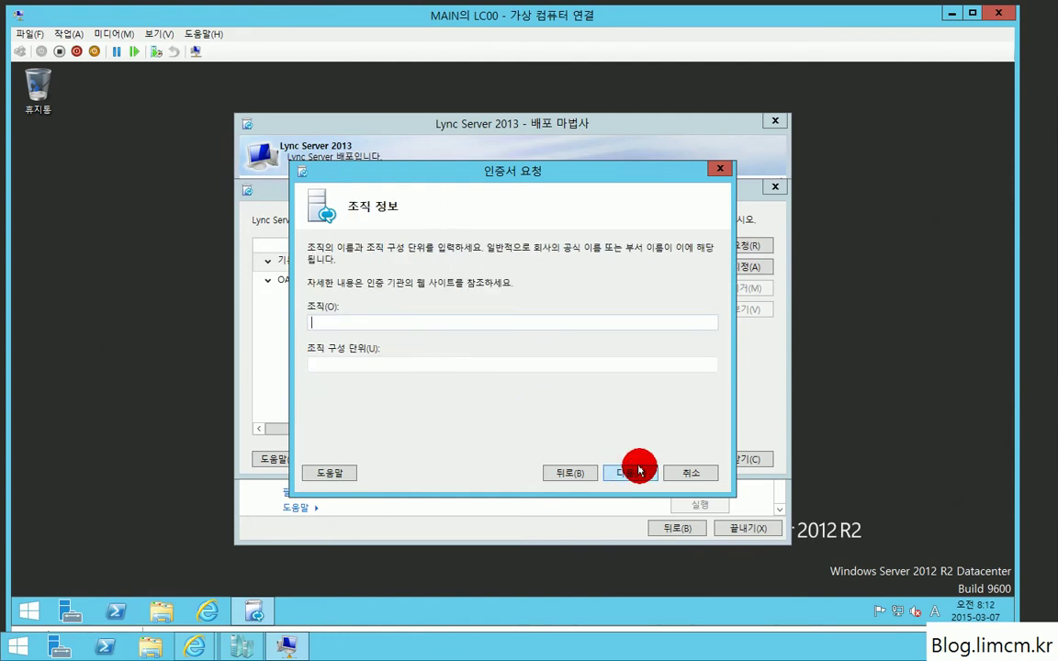
Step: Fill in organisation Limcm and geographic details Korea, Seoul
key("Tab")
type("L")
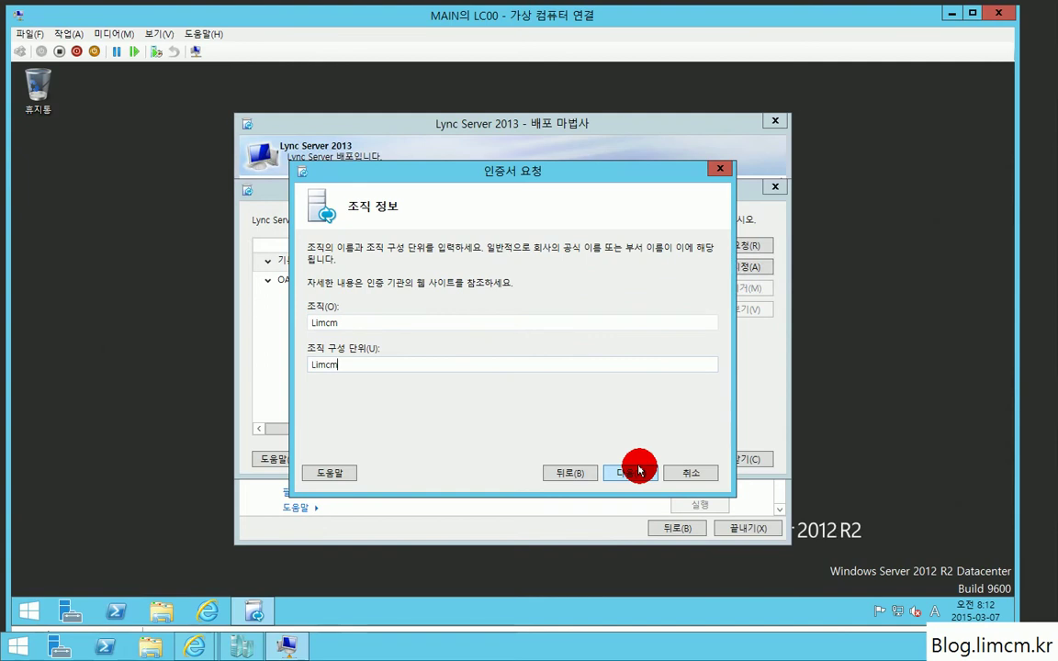
left_click(640, 471)
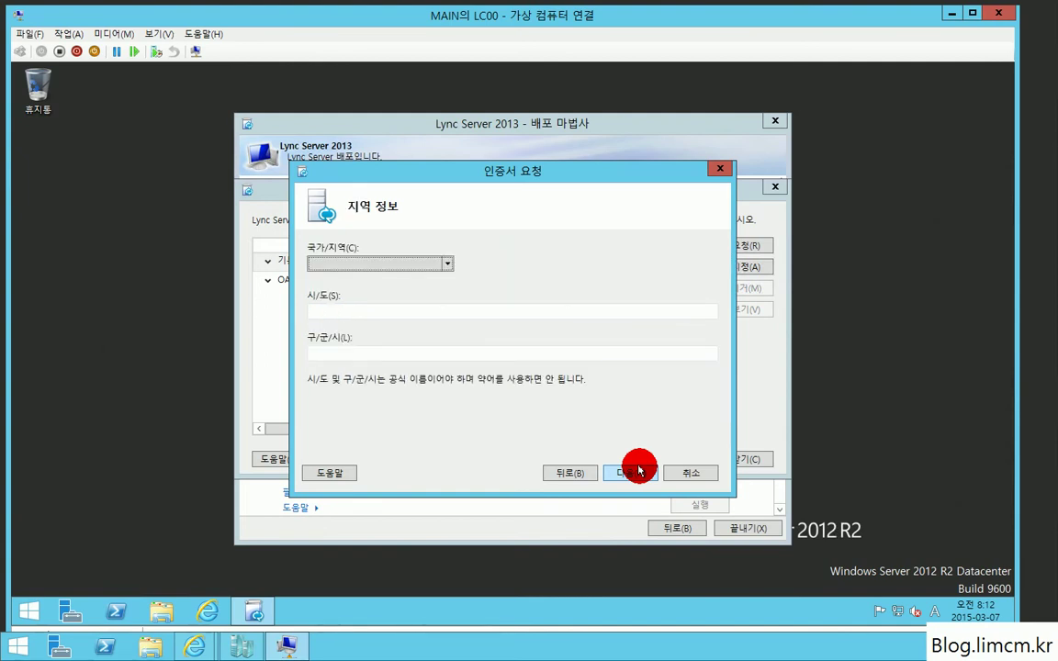
type("ku")
key("Tab")
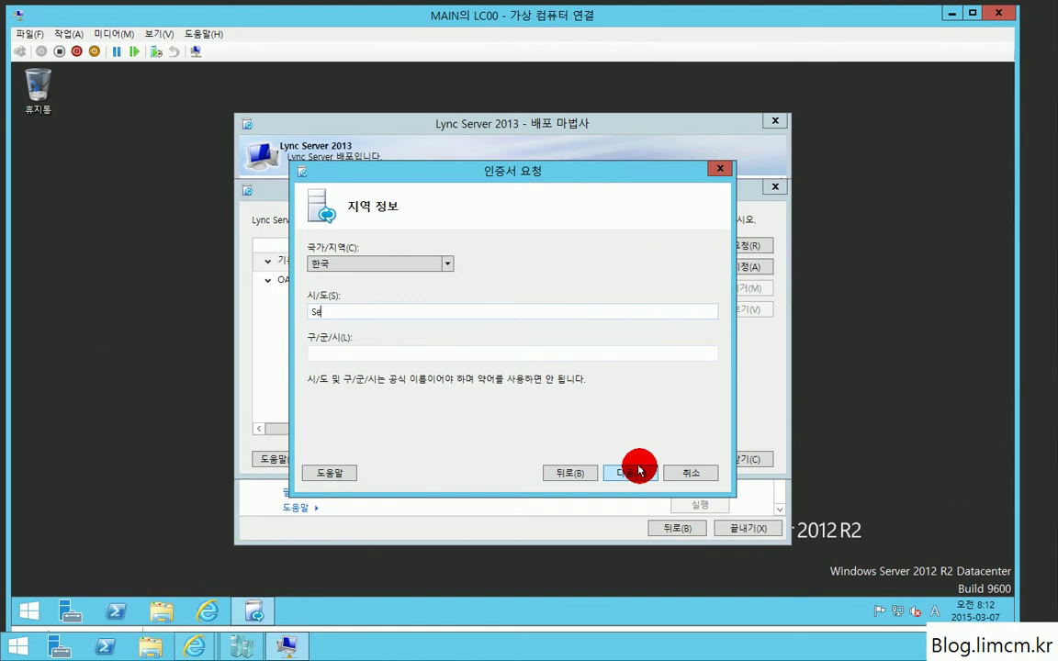
key("Tab")
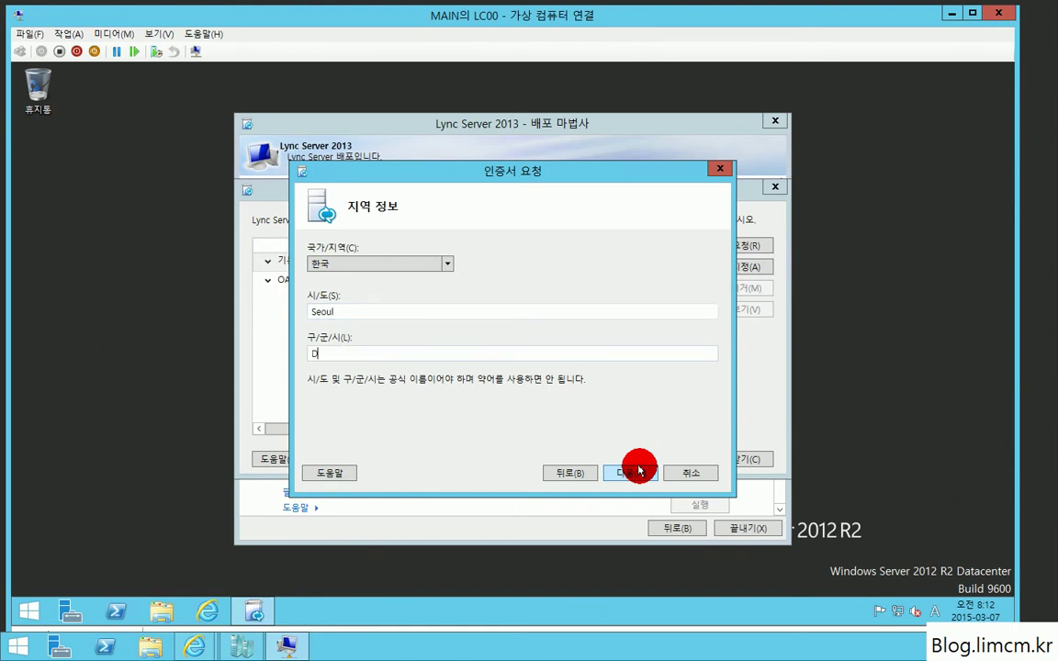
left_click(640, 470)
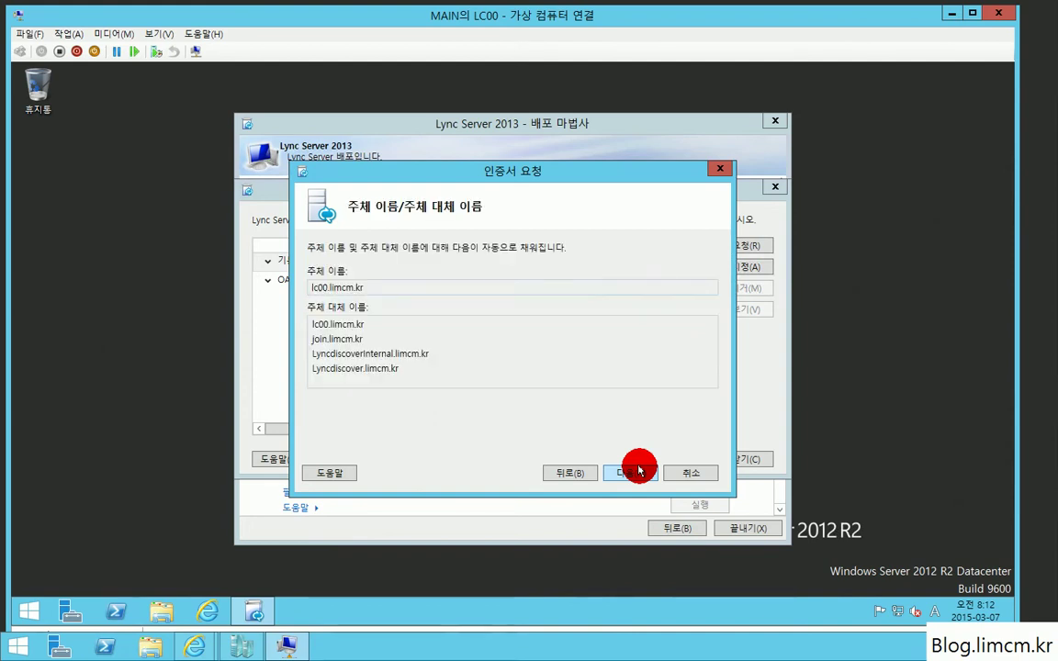
Step: Include the limcm.kr SIP domain, submit the request to the CA, and finish
left_click(640, 470)
left_click(313, 330)
left_click(640, 472)
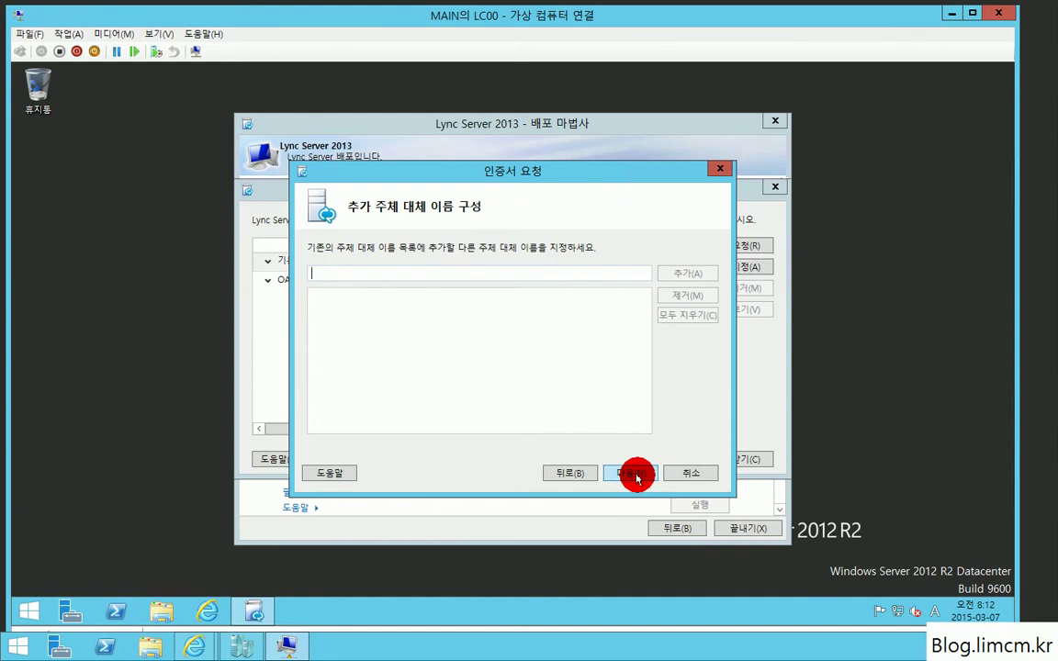
left_click(627, 474)
left_click(627, 475)
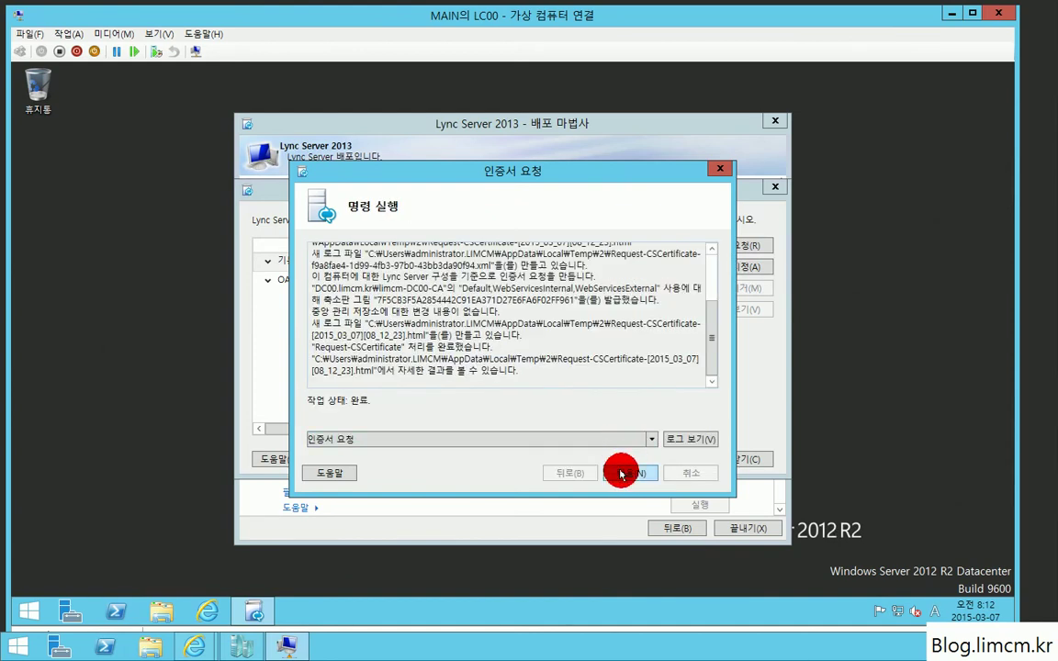
left_click(621, 473)
left_click(619, 473)
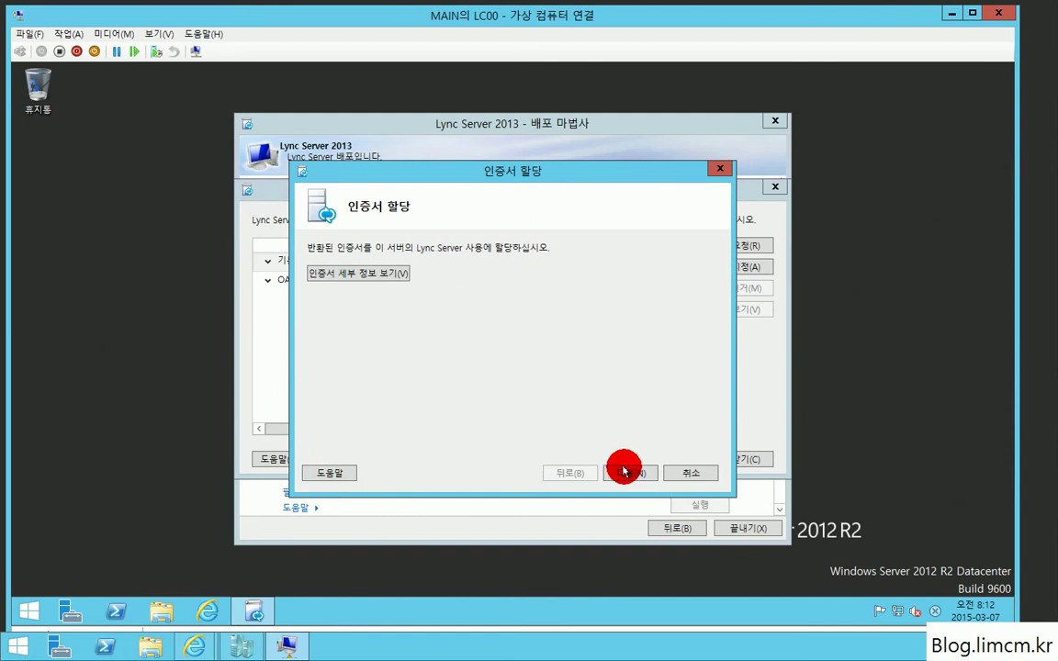
Step: Assign Lync FE as the default certificate, then request OAuthTokenIssuer via limcm-DC00-CA with the default template
left_click(628, 472)
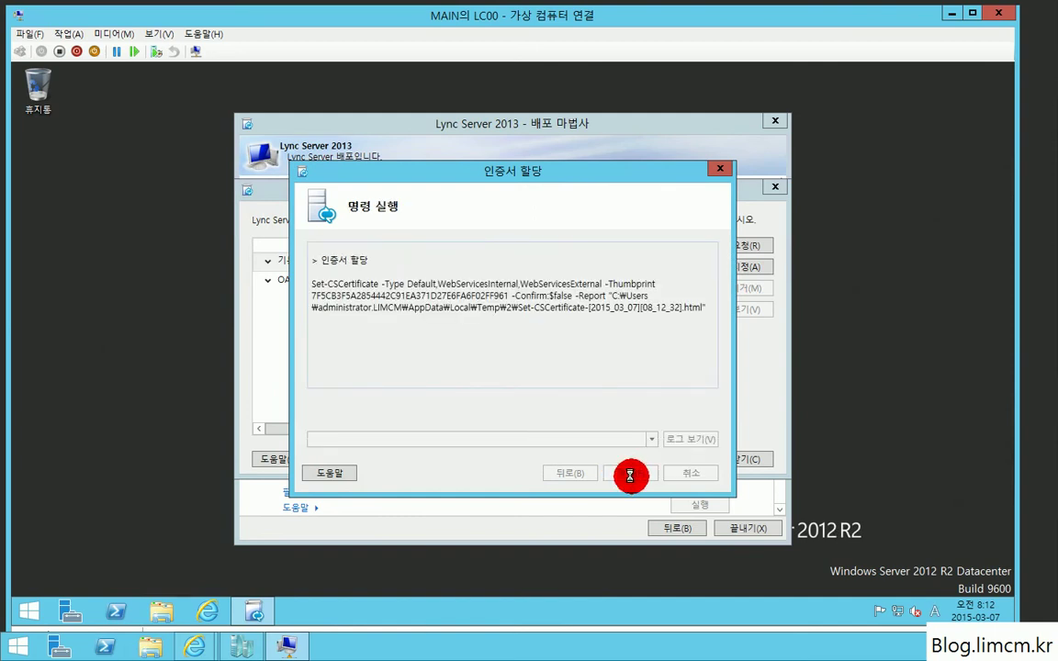
left_click(628, 473)
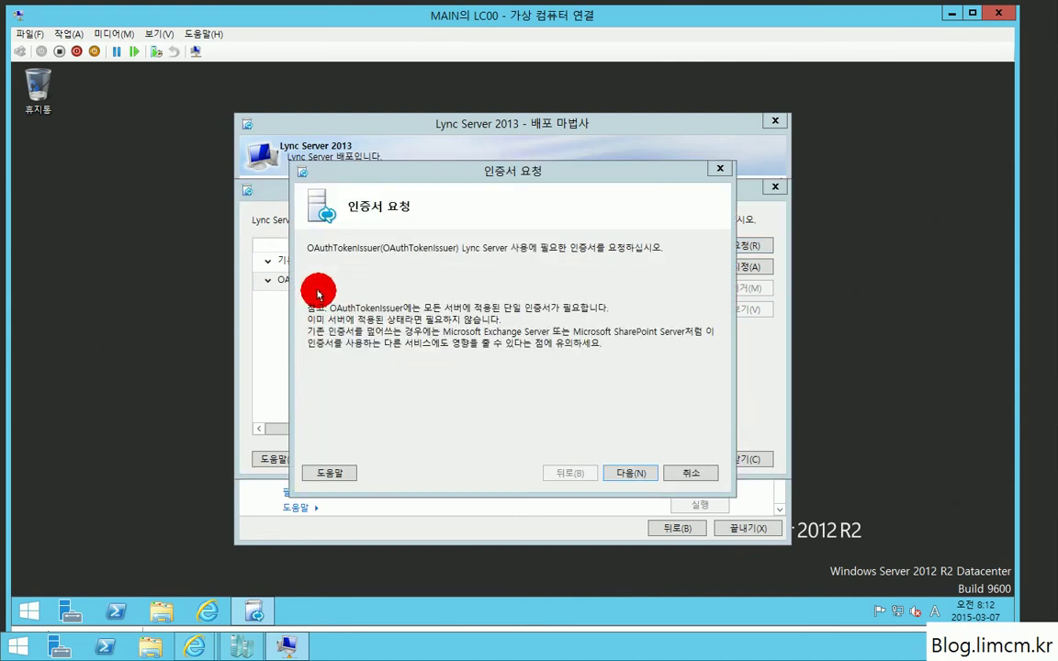
left_click(626, 473)
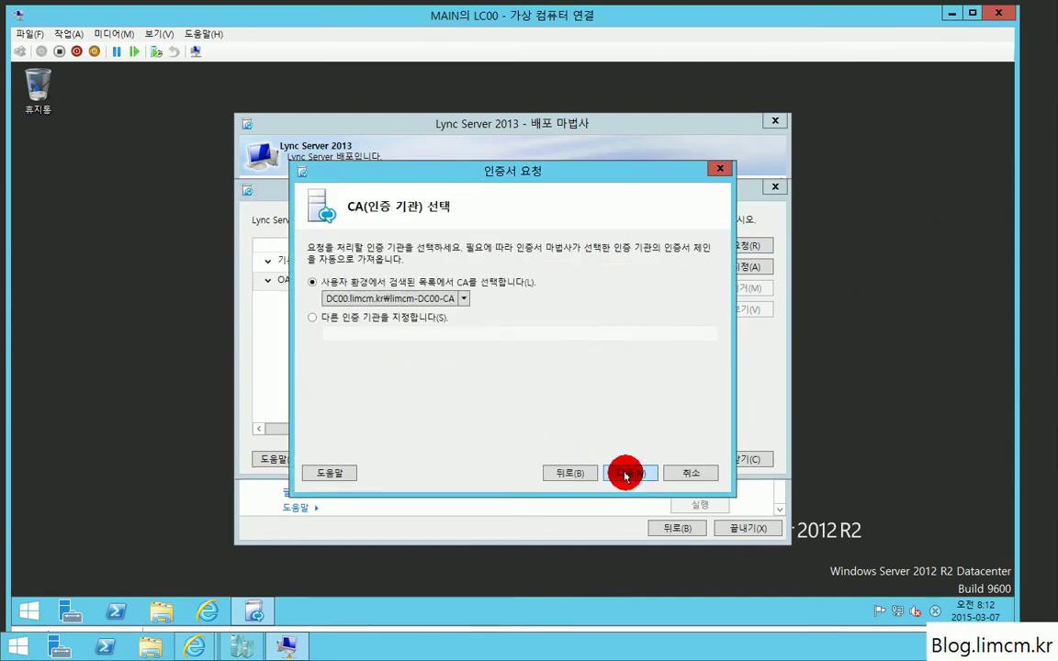
left_click(624, 473)
left_click(622, 473)
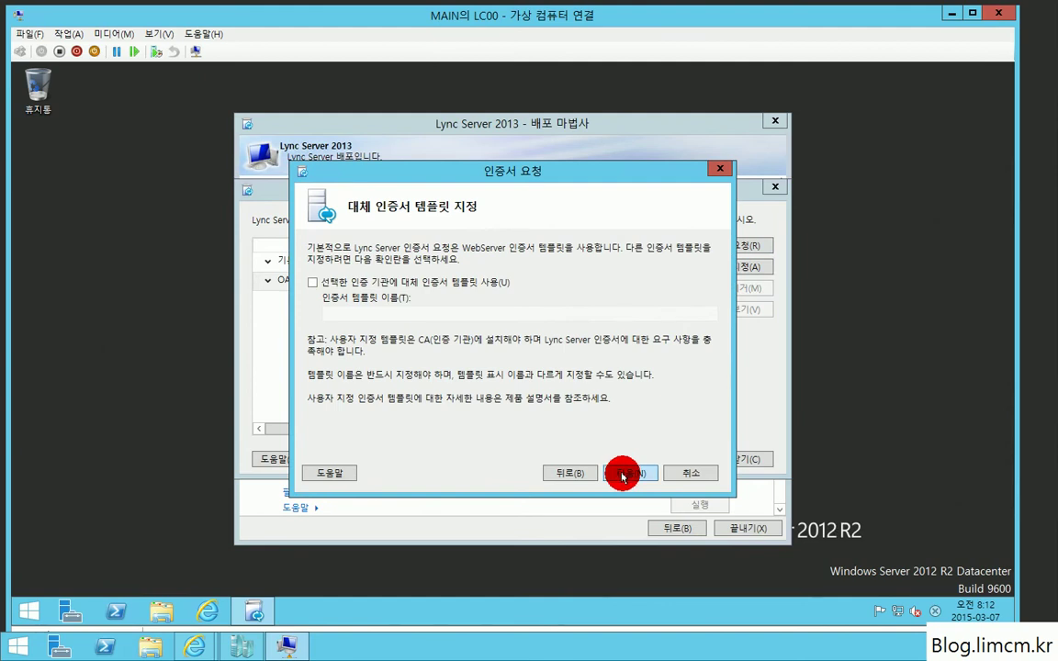
left_click(621, 473)
Step: Rename the OAuthTokenIssuer certificate request to 'Lync OA'
left_click(578, 473)
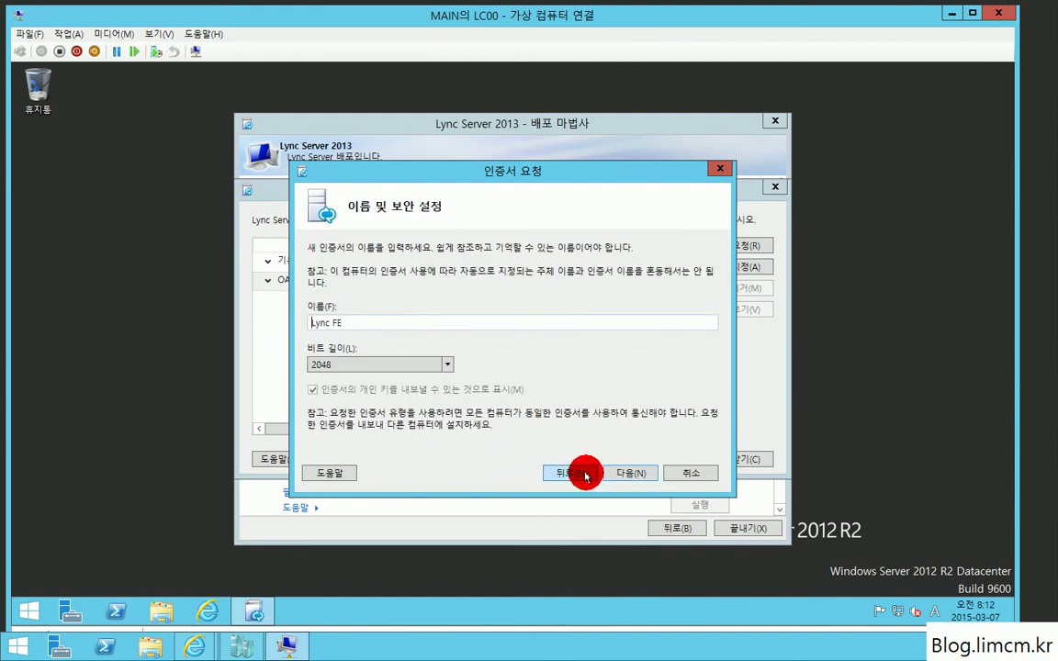
left_click(419, 321)
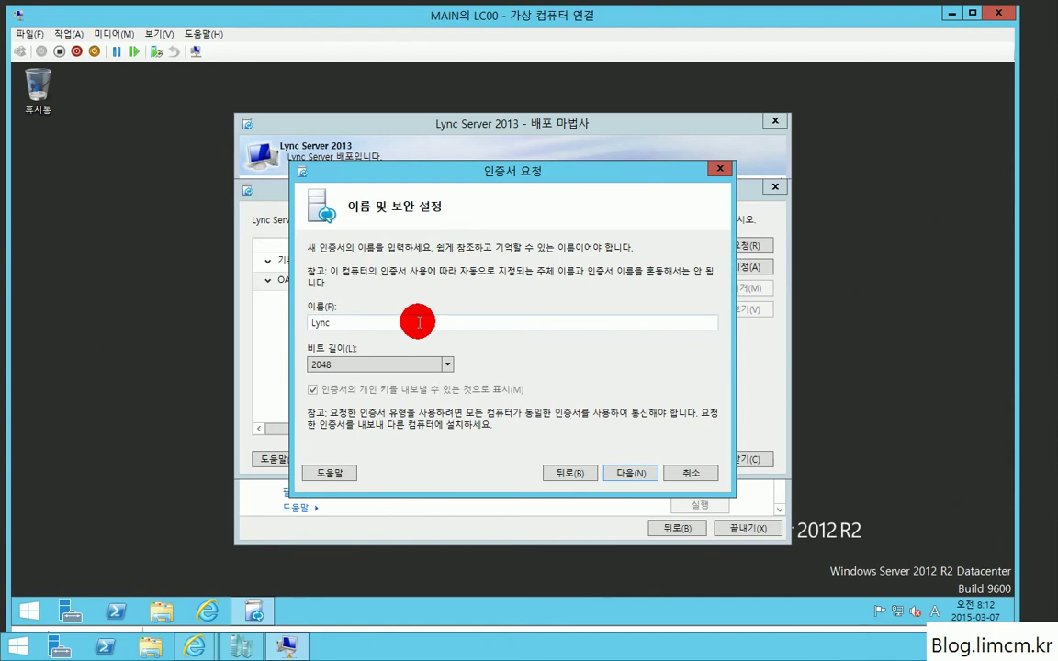
key("BackSpace")
key("Return")
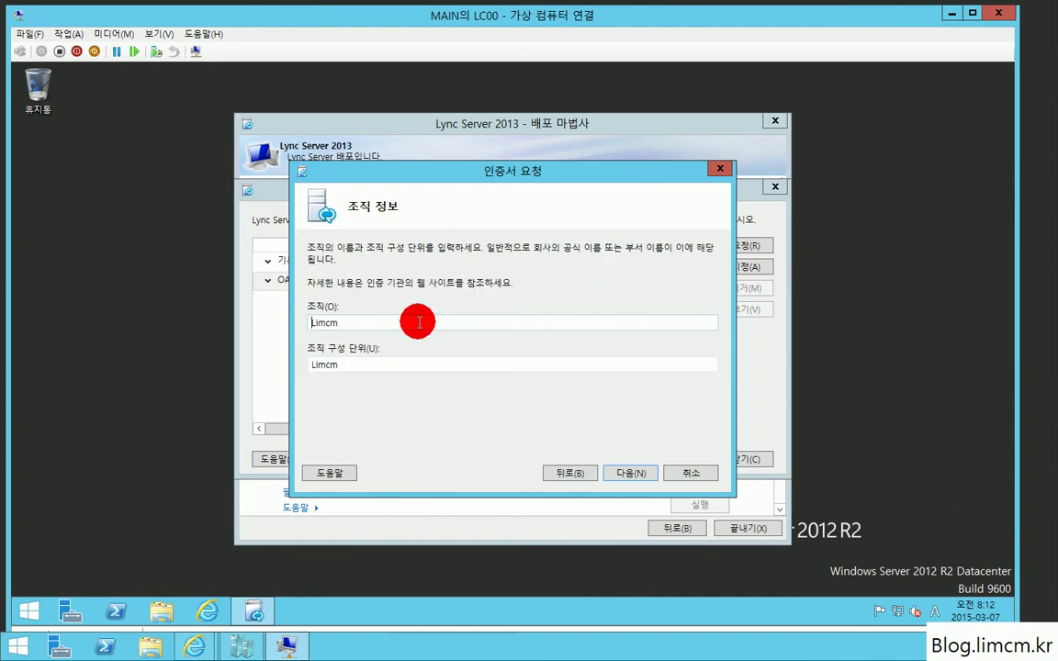
Step: Submit the Lync OA request with the Limcm organisation and Seoul location details, then finish it
left_click(618, 474)
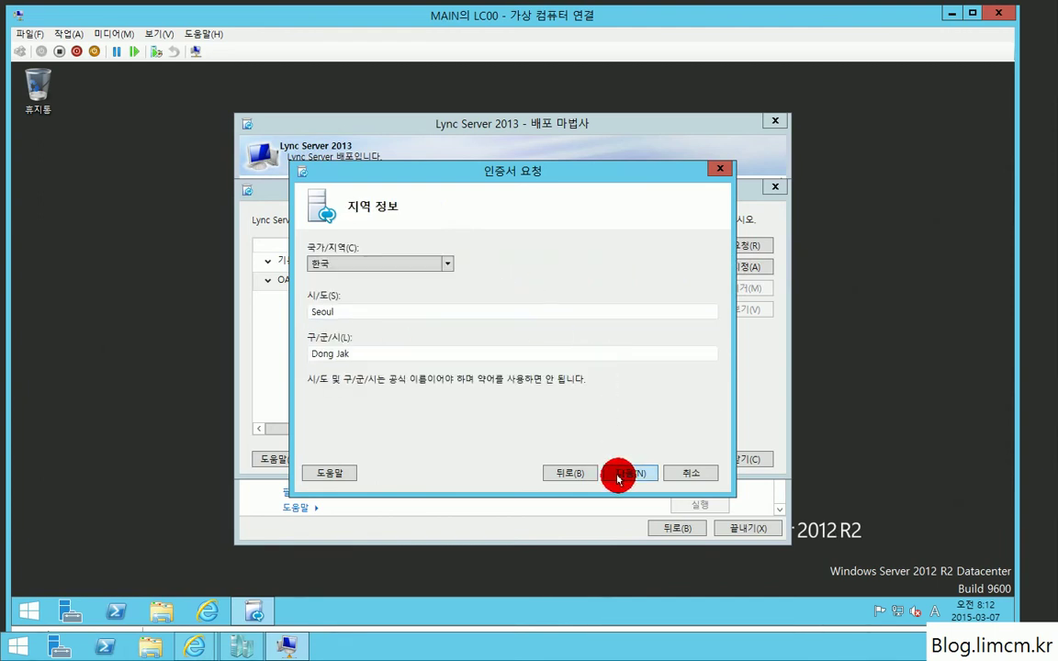
left_click(618, 475)
left_click(619, 474)
left_click(619, 475)
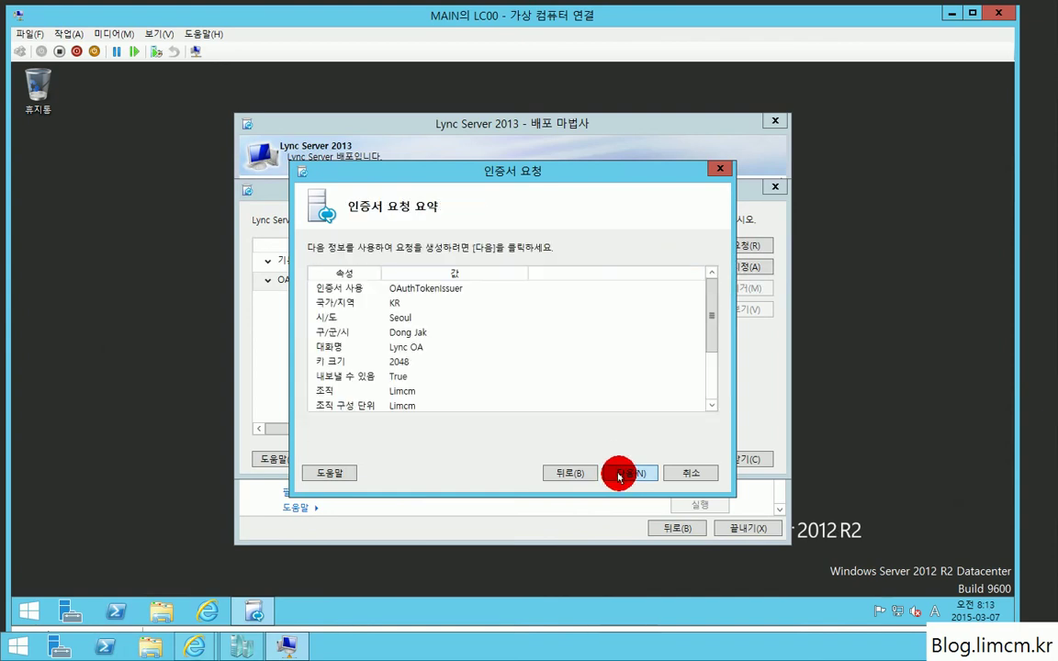
left_click(620, 473)
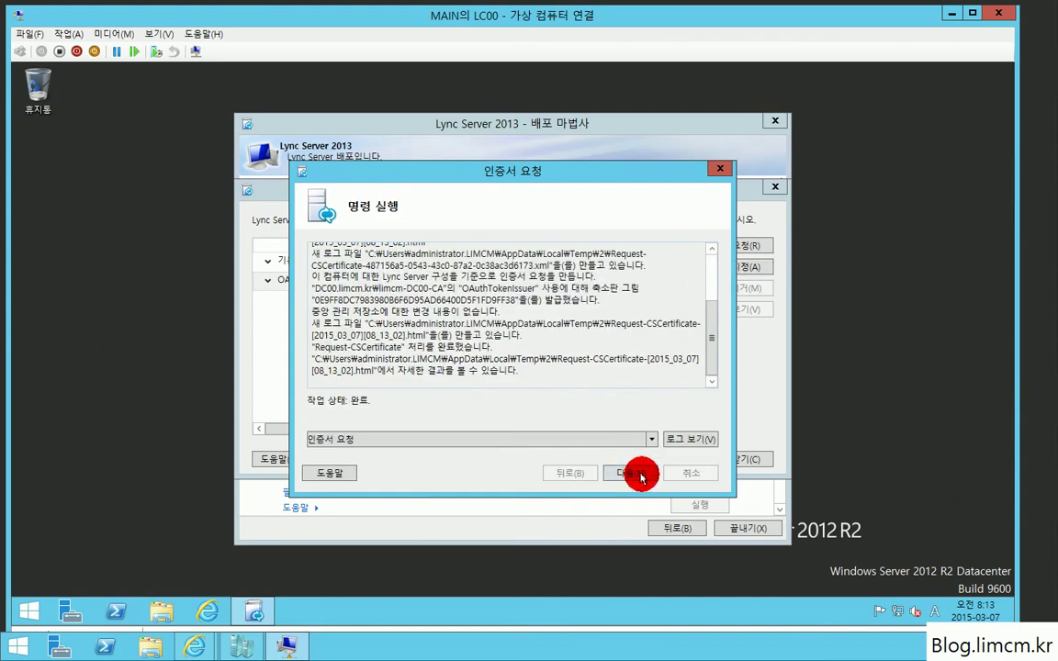
left_click(624, 472)
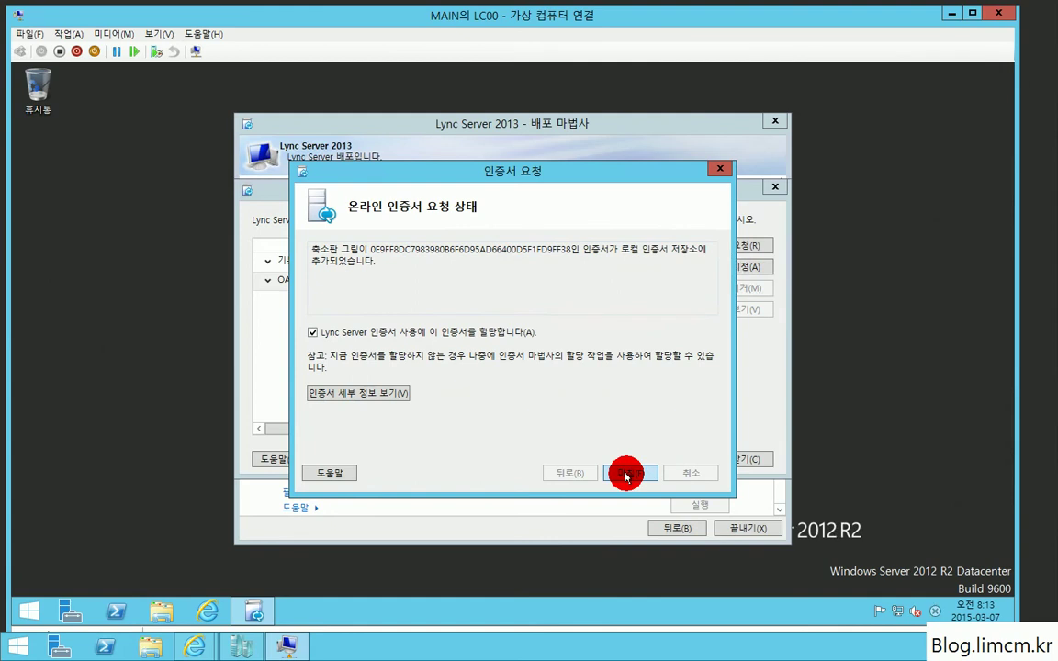
left_click(626, 475)
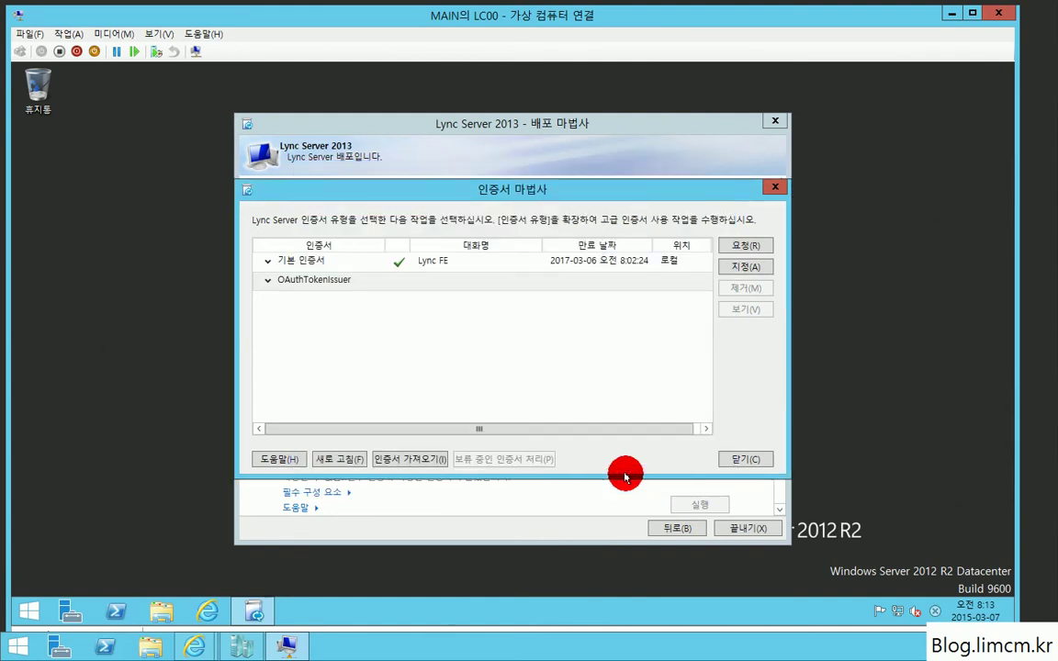
Step: Assign the Lync OA certificate to OAuthTokenIssuer and close the Certificate Wizard
left_click(618, 473)
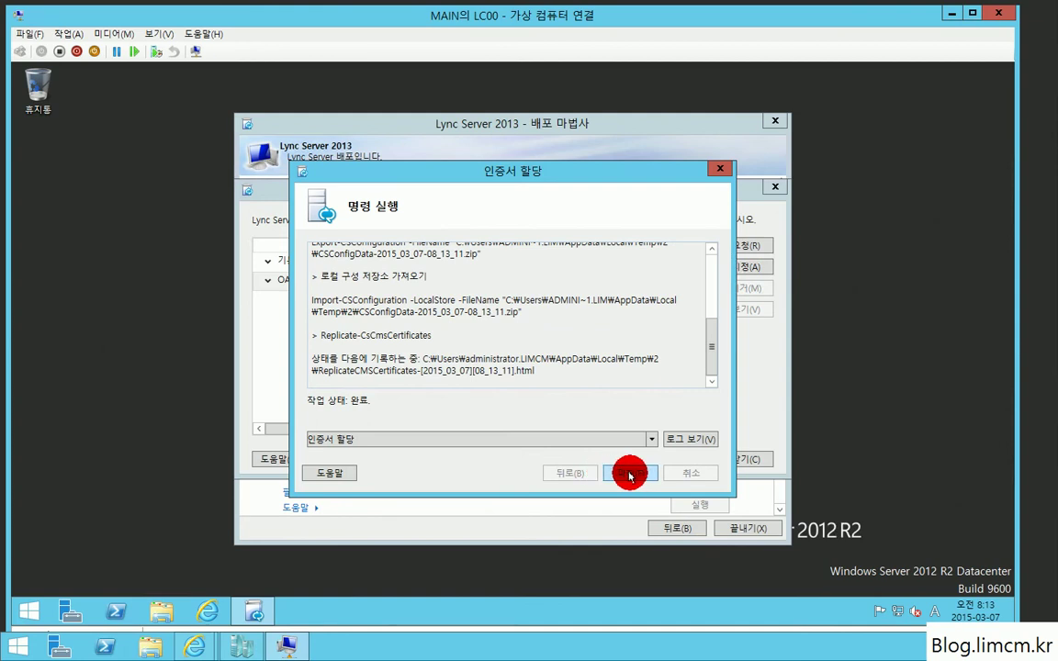
left_click(630, 474)
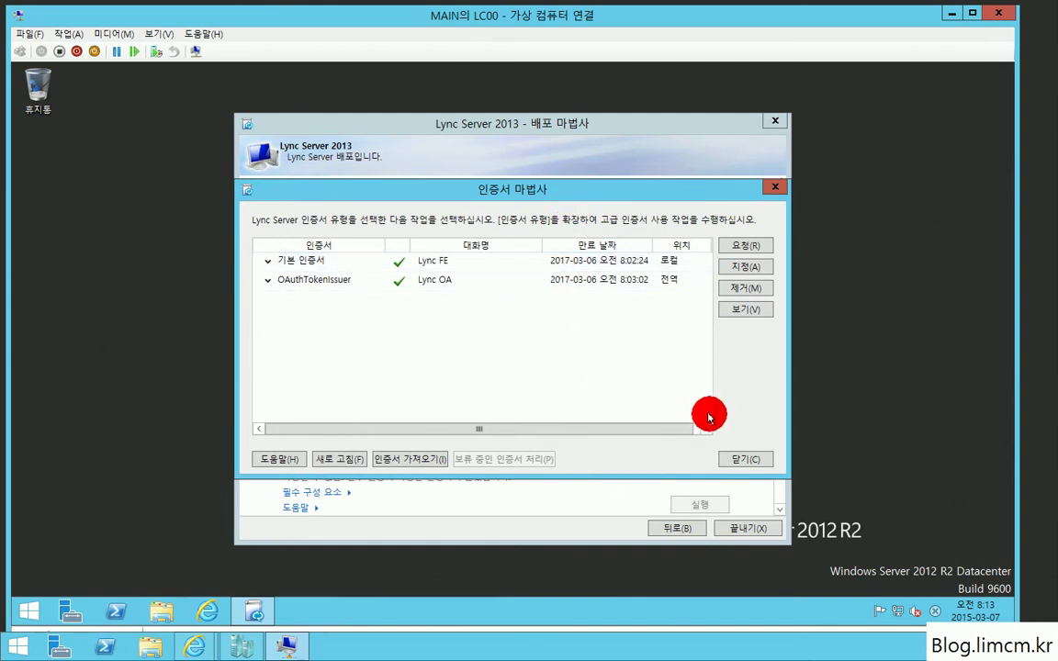
left_click(744, 459)
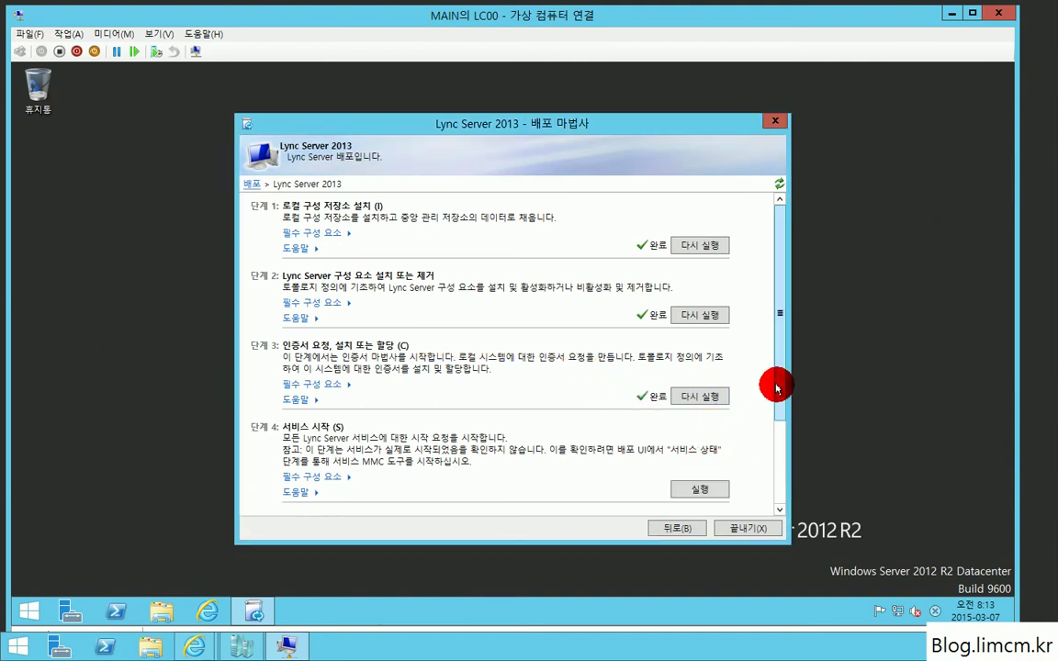
Step: Run Step 4: Start Services to start all Lync Server services on lc00.limcm.kr
scroll(769, 390, "down", 1)
scroll(775, 433, "down", 1)
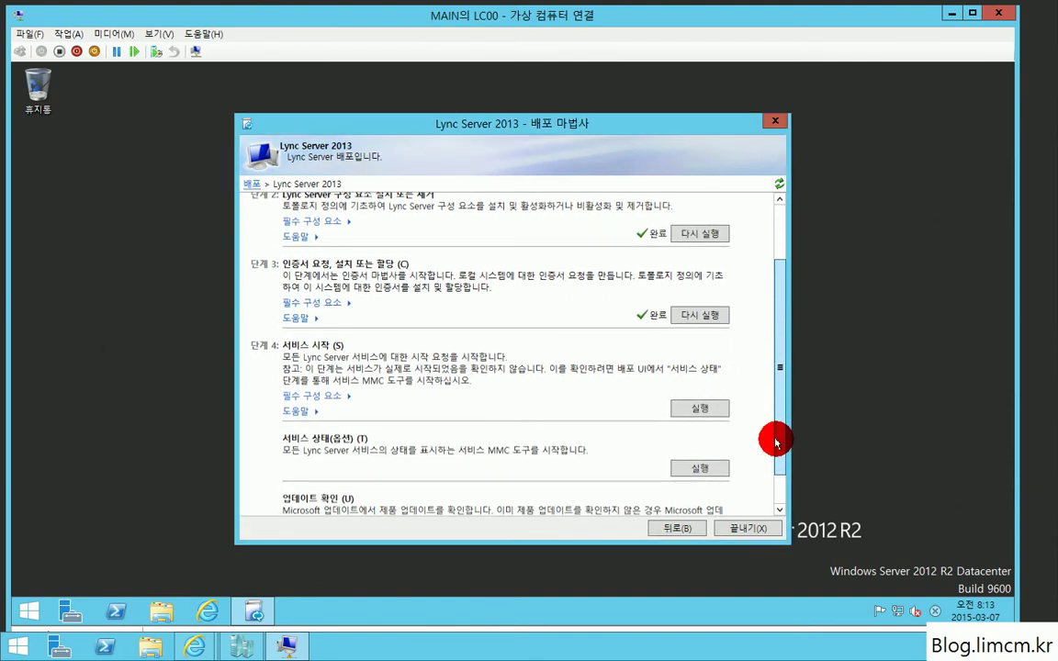
scroll(775, 446, "down", 1)
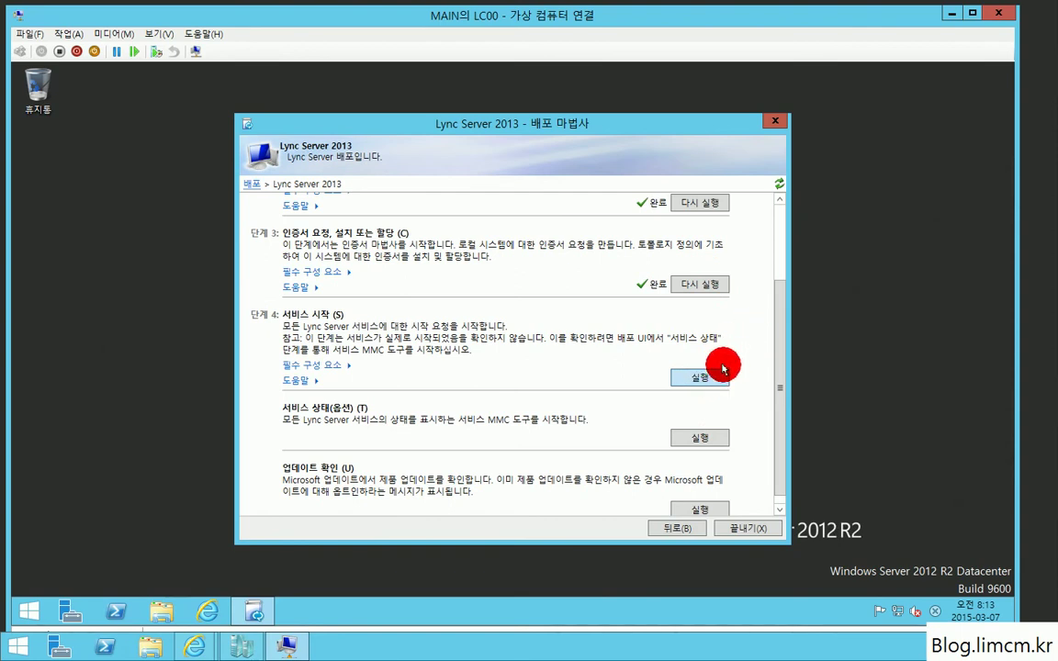
left_click(702, 392)
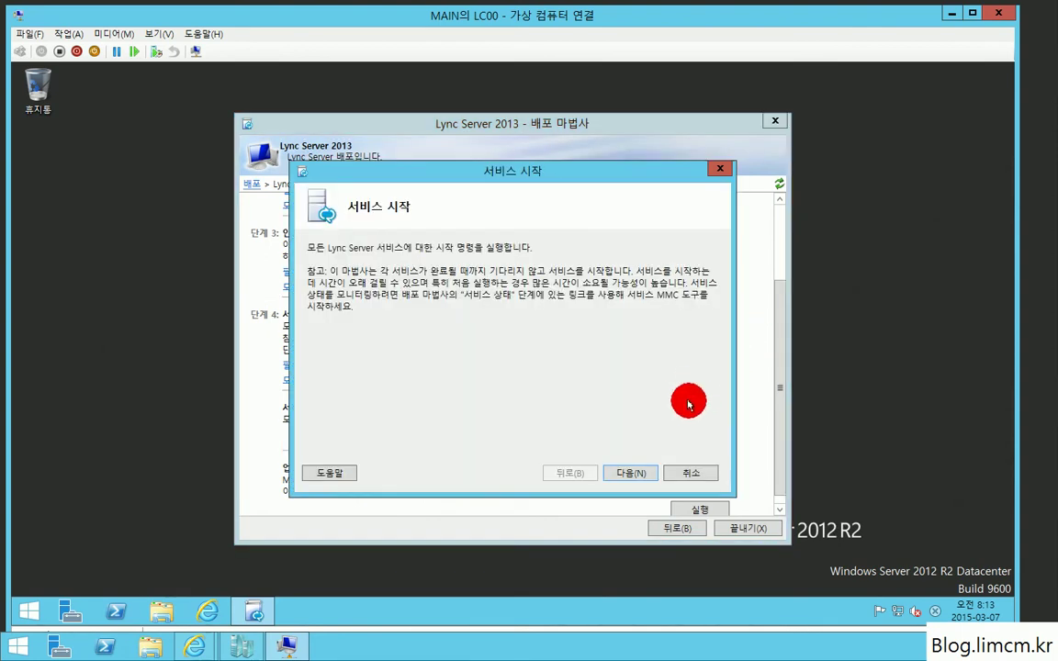
left_click(629, 470)
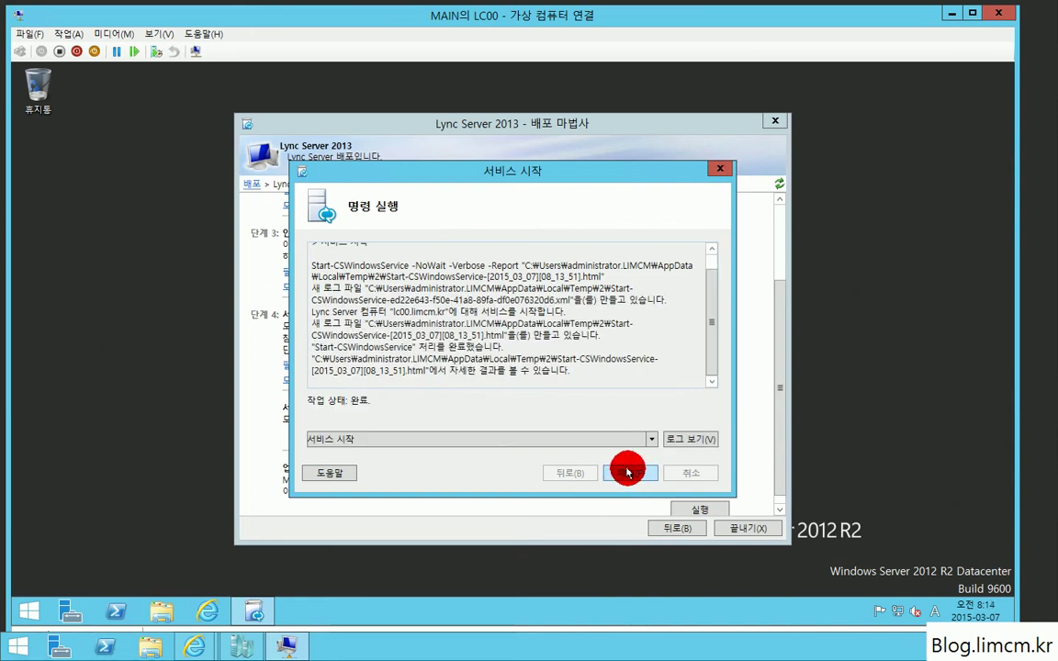
left_click(628, 472)
scroll(777, 459, "down", 1)
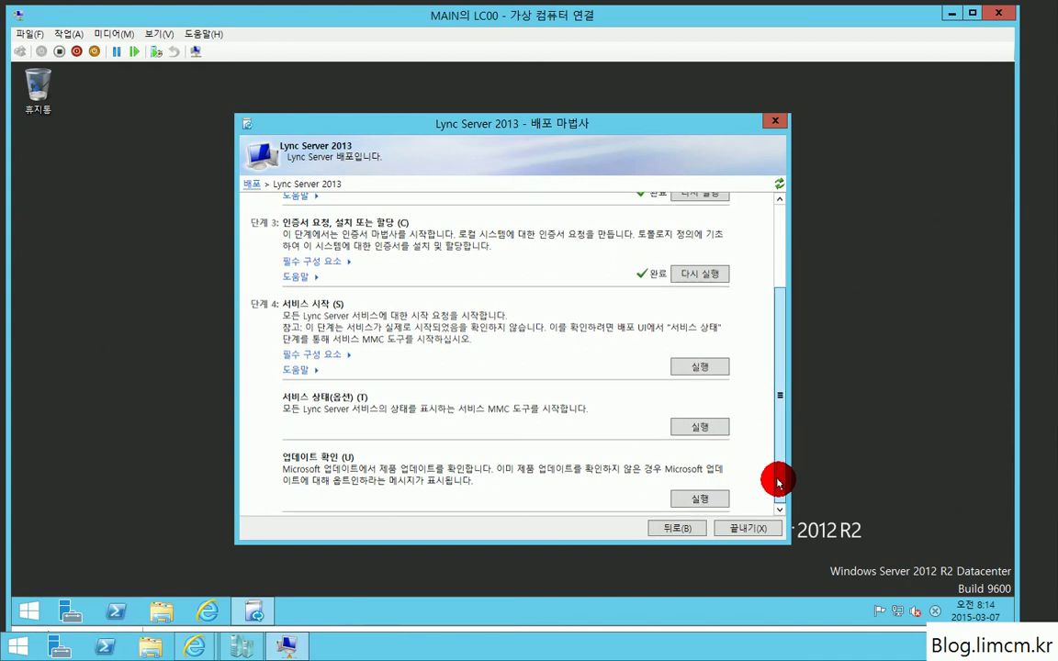
Step: Verify in the Services console that the Lync Server services are running, then close it
left_click(701, 429)
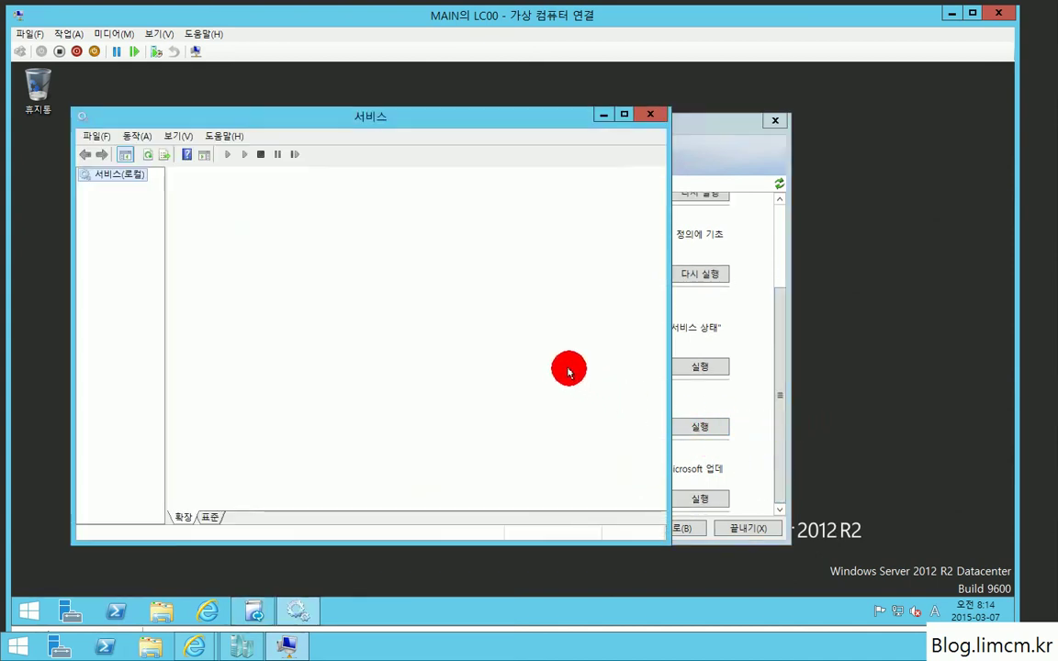
left_click(493, 335)
type("ly")
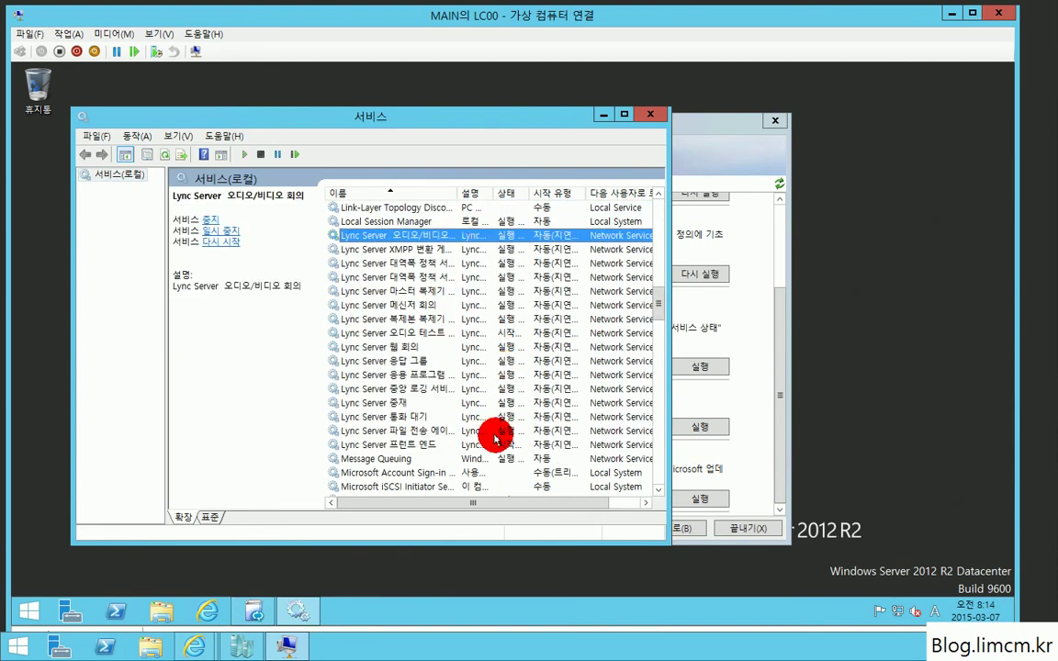
left_click(649, 114)
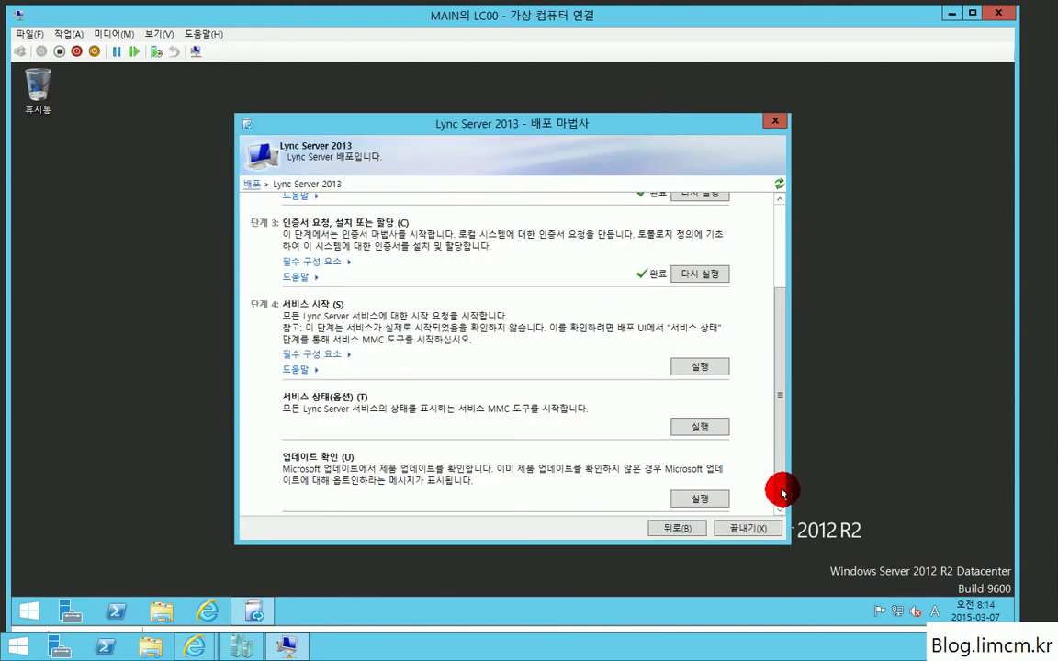
Step: Enable Microsoft Update and check for updates, finding 32 important and 5 optional updates
left_click(700, 498)
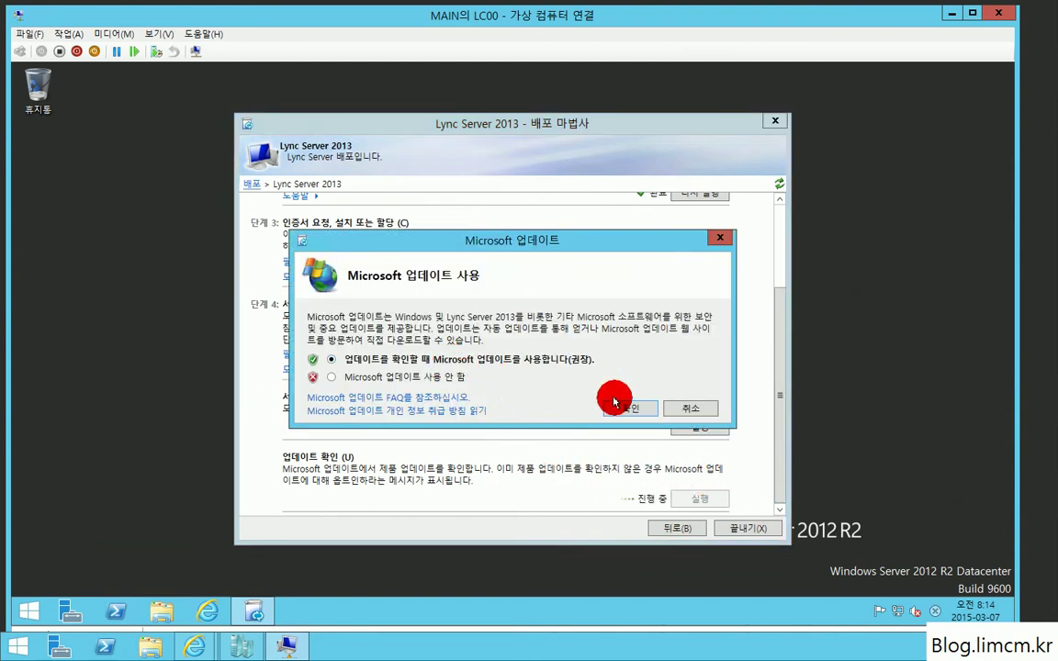
left_click(615, 406)
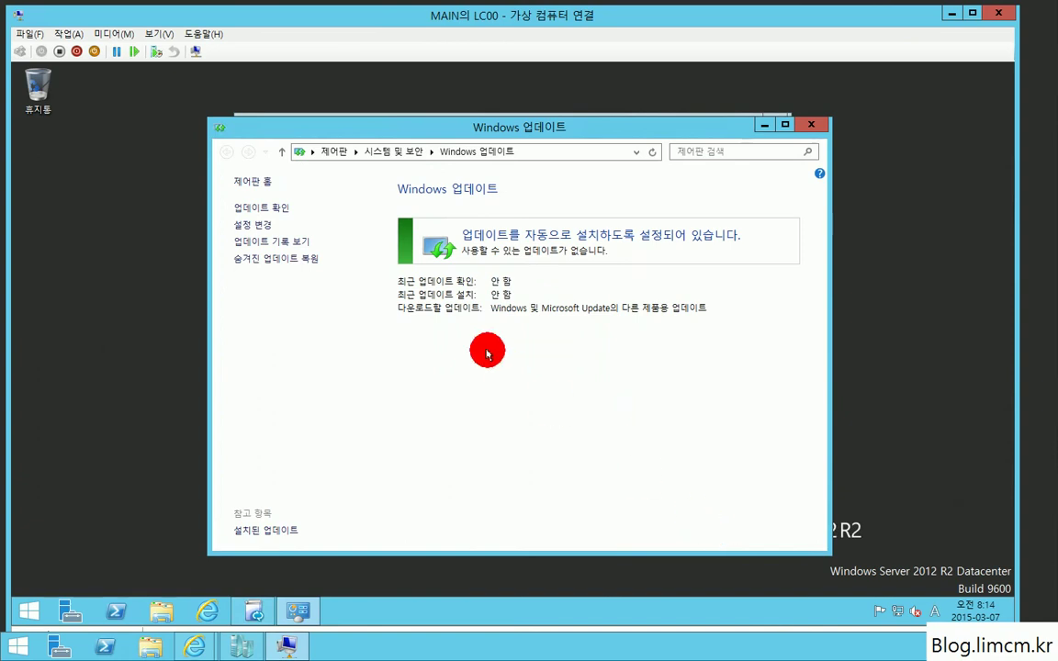
left_click(266, 209)
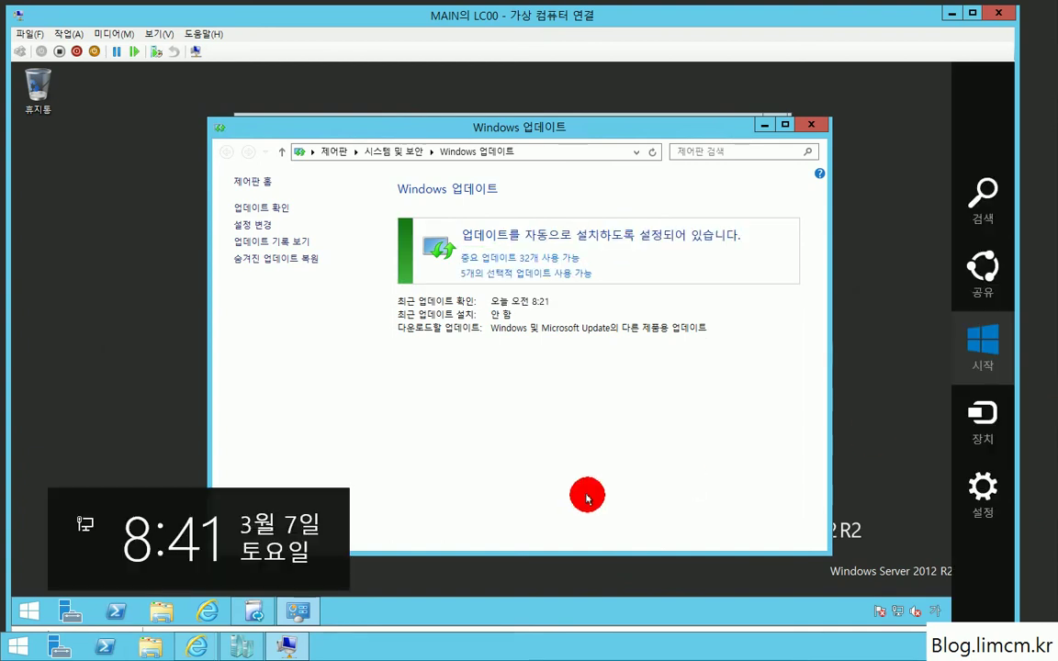
Step: Select and install all 32 important Windows updates, then restart the server
left_click(579, 491)
left_click(510, 260)
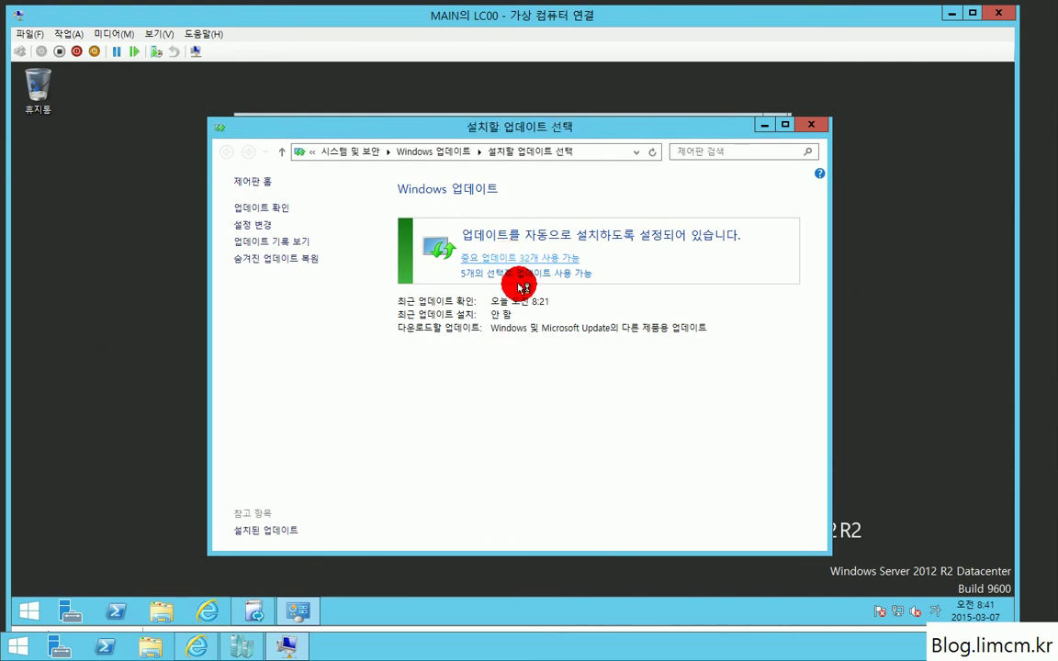
left_click(266, 211)
scroll(438, 367, "down", 6)
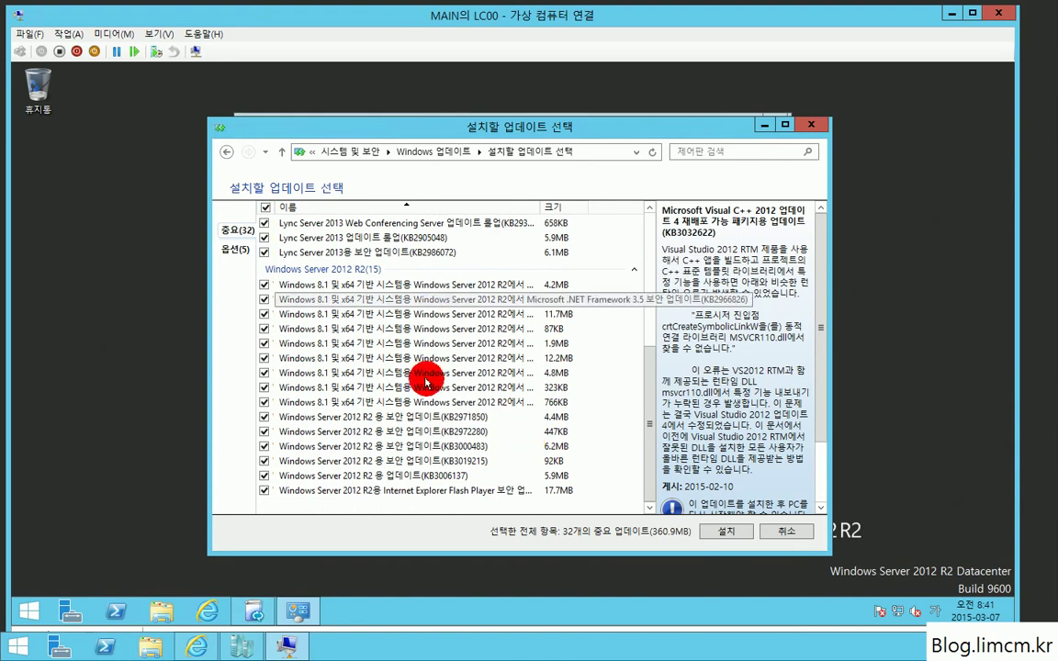
left_click(720, 531)
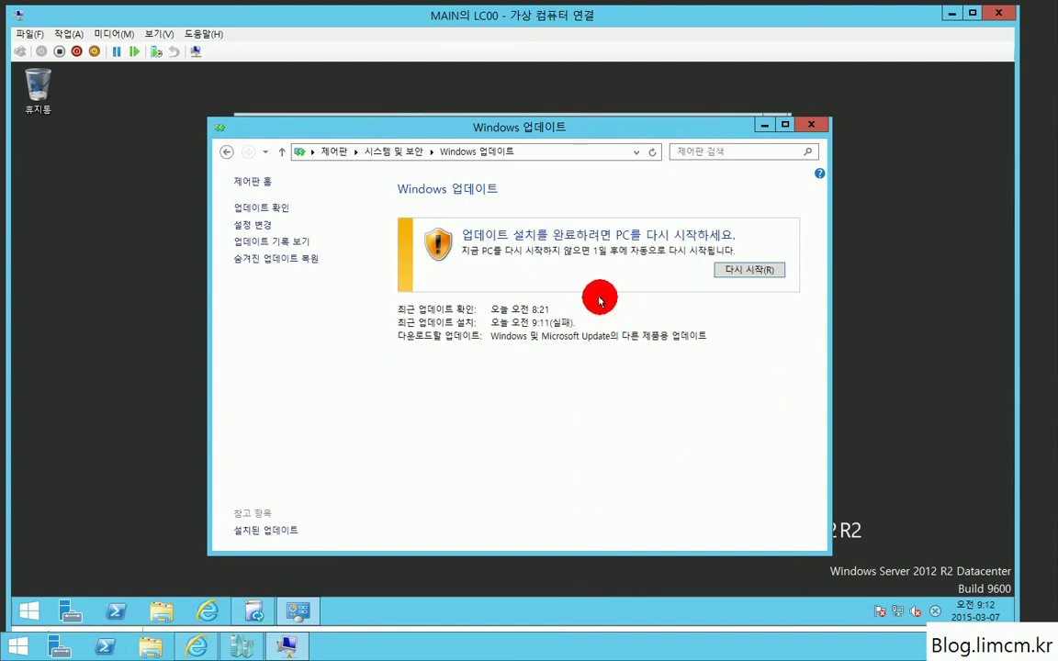
left_click(750, 270)
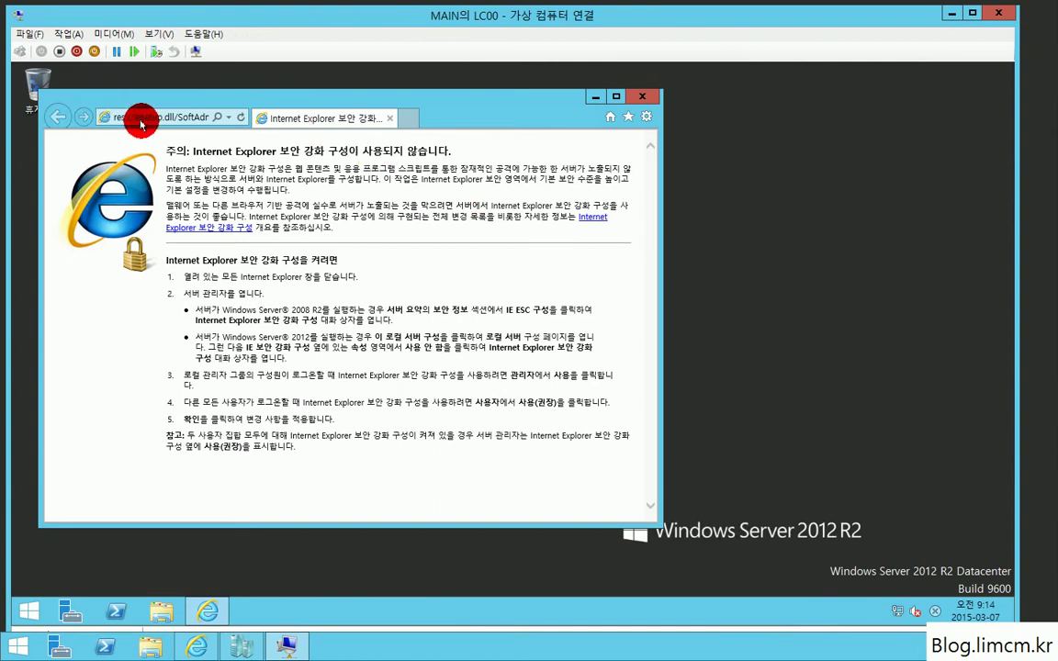
Step: Go to microsoft.com in Internet Explorer and maximize the browser window
left_click(137, 117)
type("microsoft.com")
key("Return")
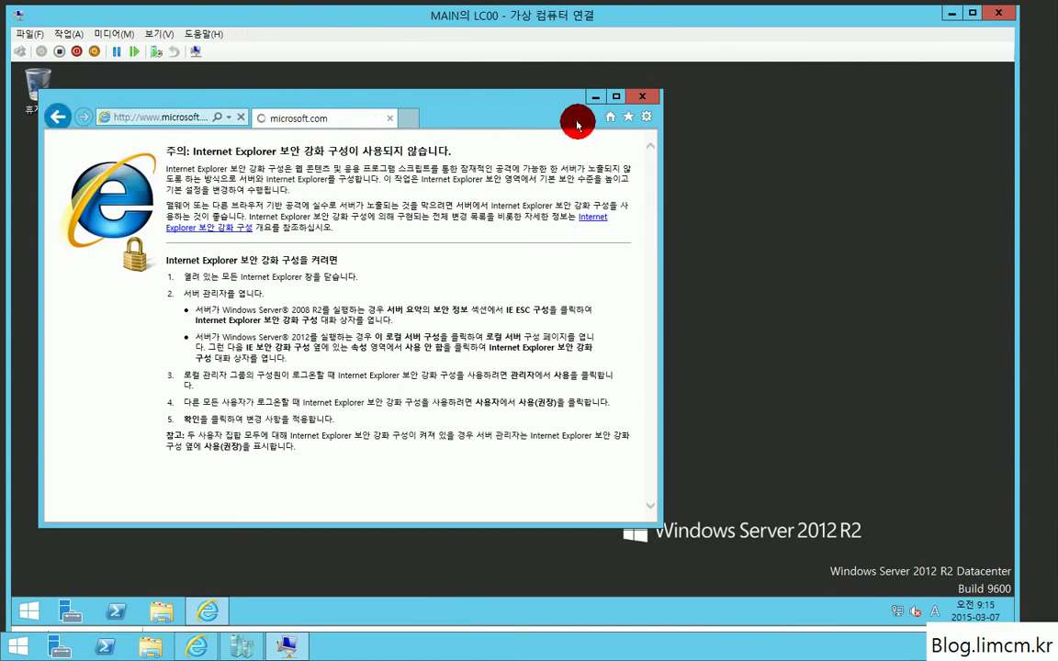
left_click(613, 95)
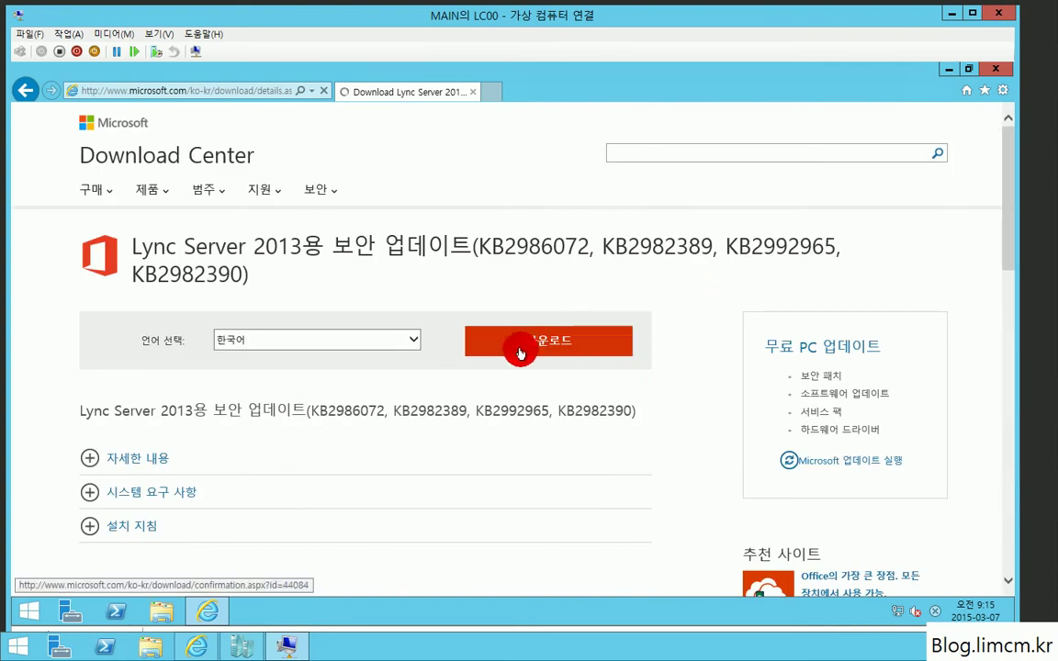
Step: Pick LyncServerUpdateInstaller.exe for the Lync Server 2013 update and always allow microsoft.com pop-ups
left_click(520, 354)
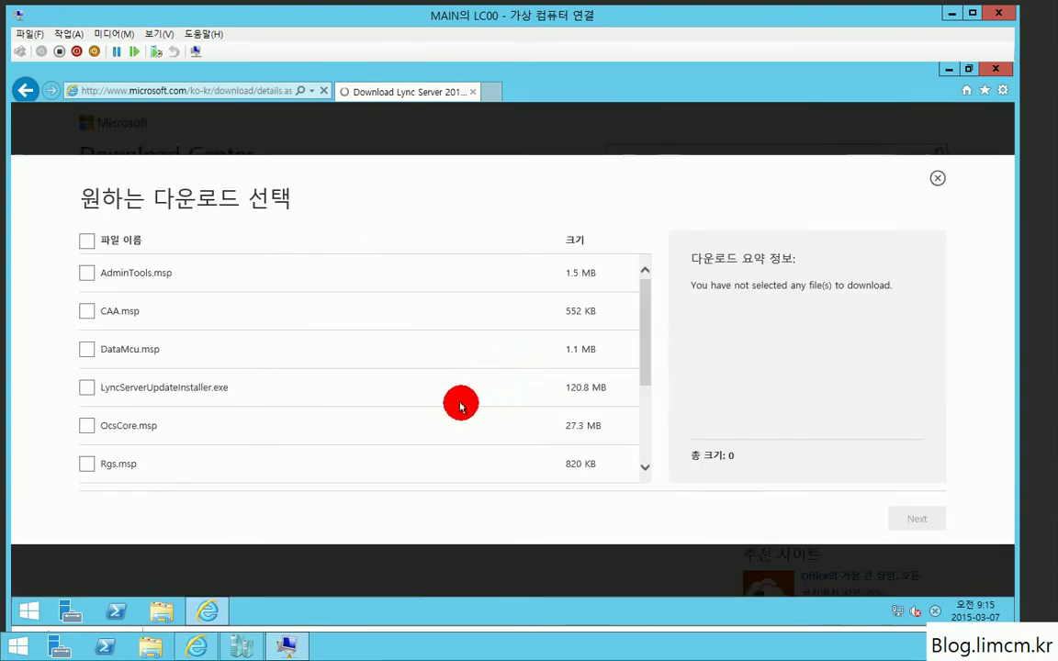
left_click(87, 386)
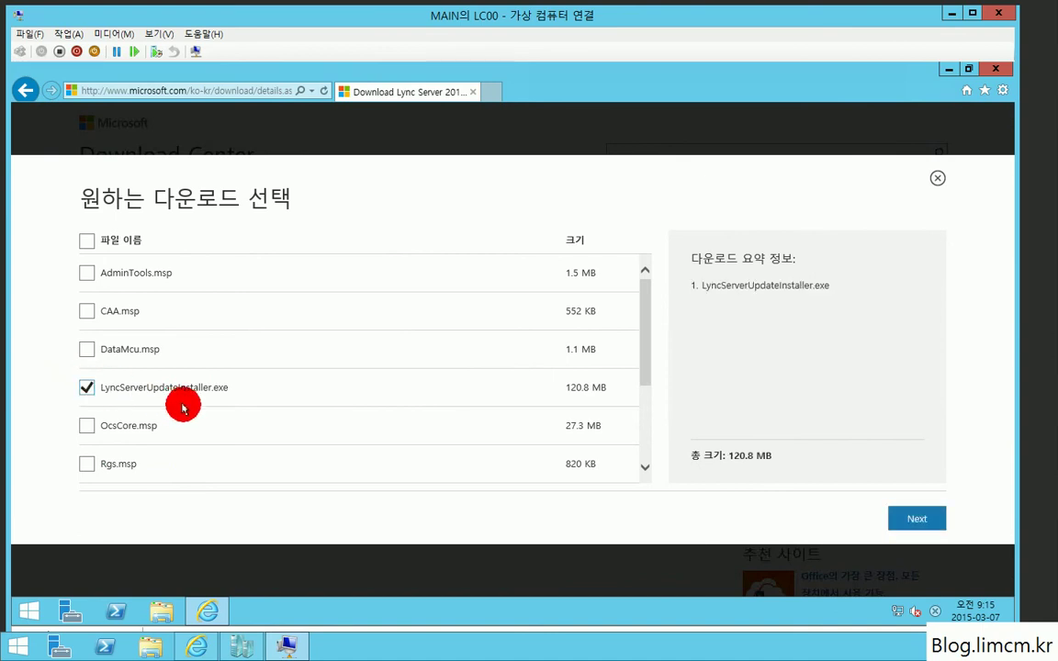
left_click(915, 520)
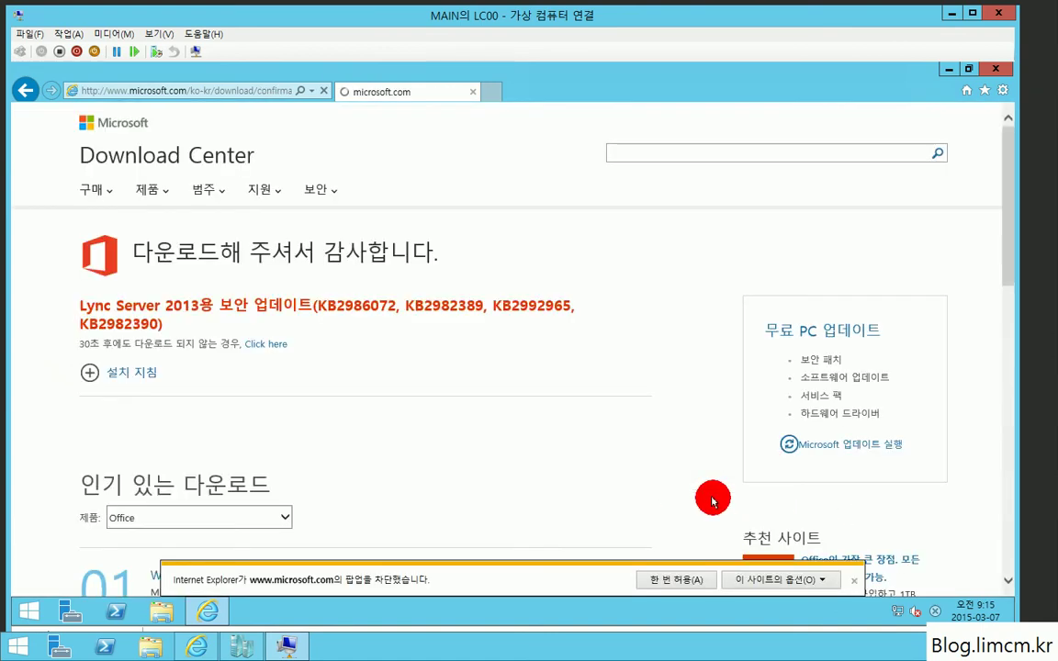
left_click(767, 580)
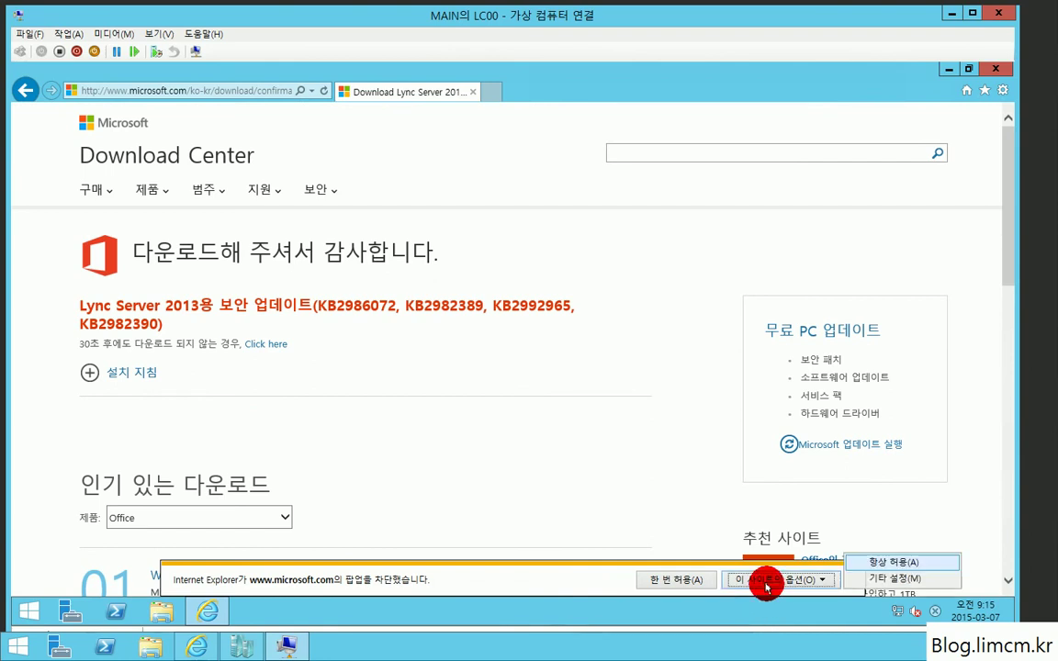
left_click(865, 563)
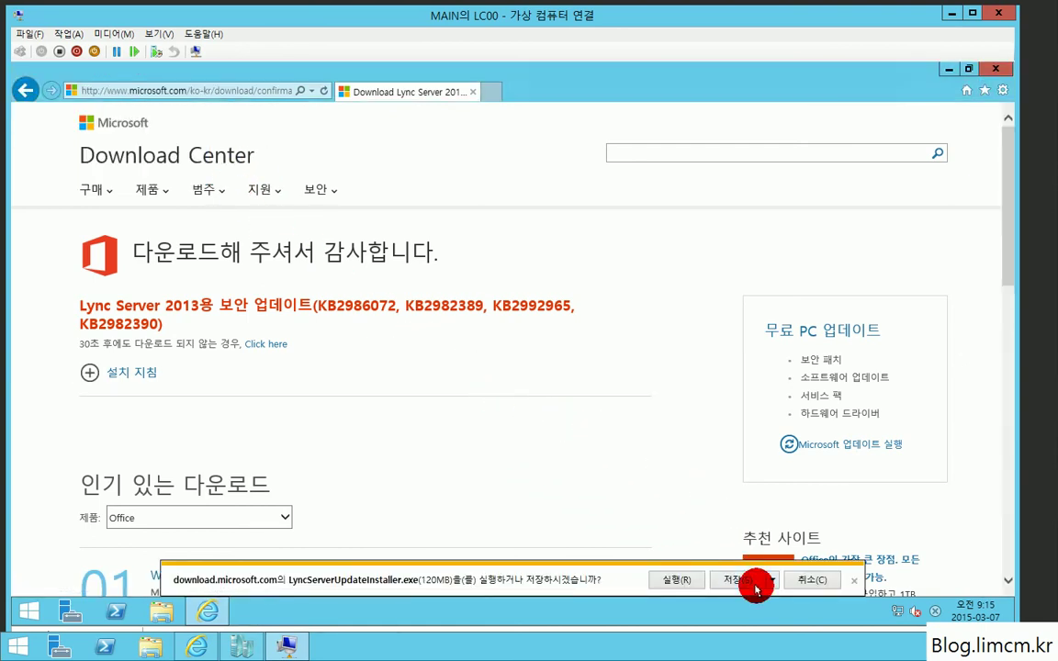
Step: Save LyncServerUpdateInstaller.exe to the Desktop
left_click(772, 580)
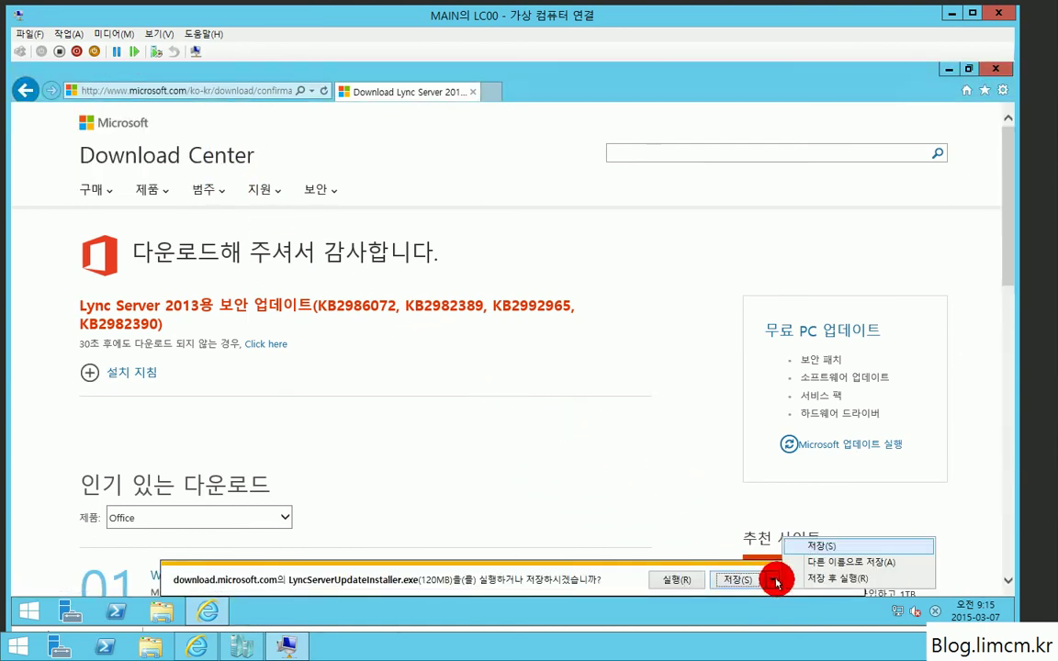
left_click(819, 562)
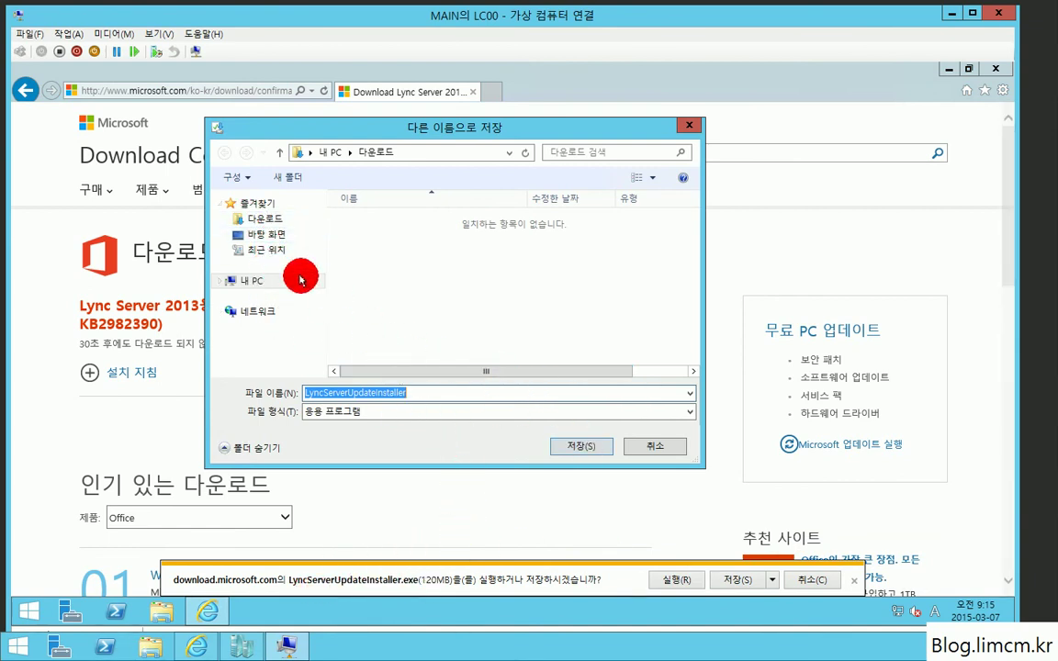
left_click(262, 241)
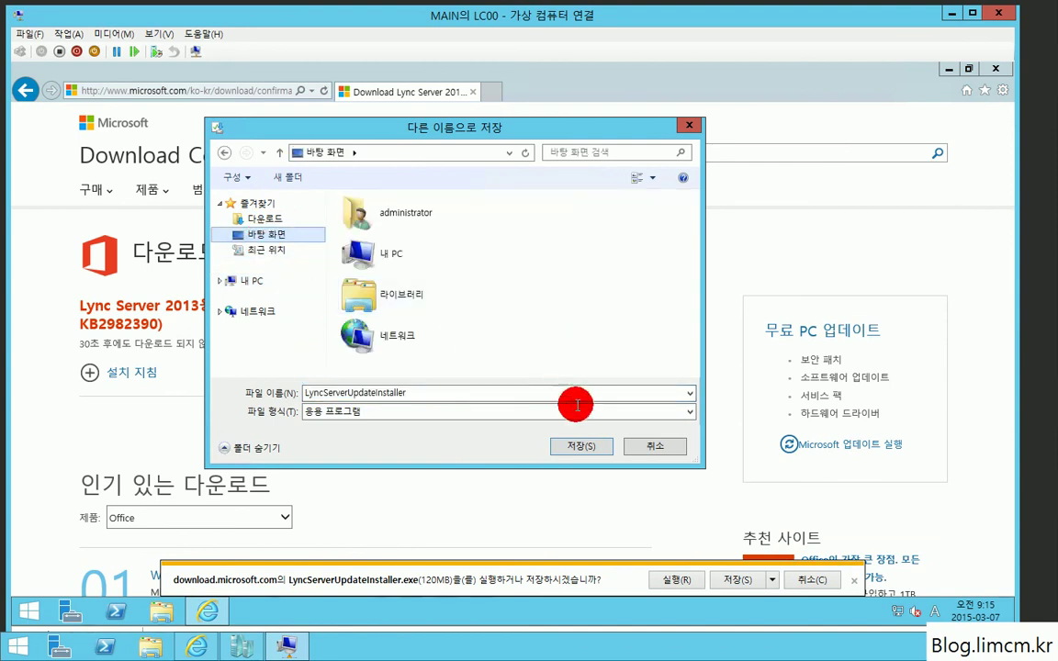
left_click(571, 446)
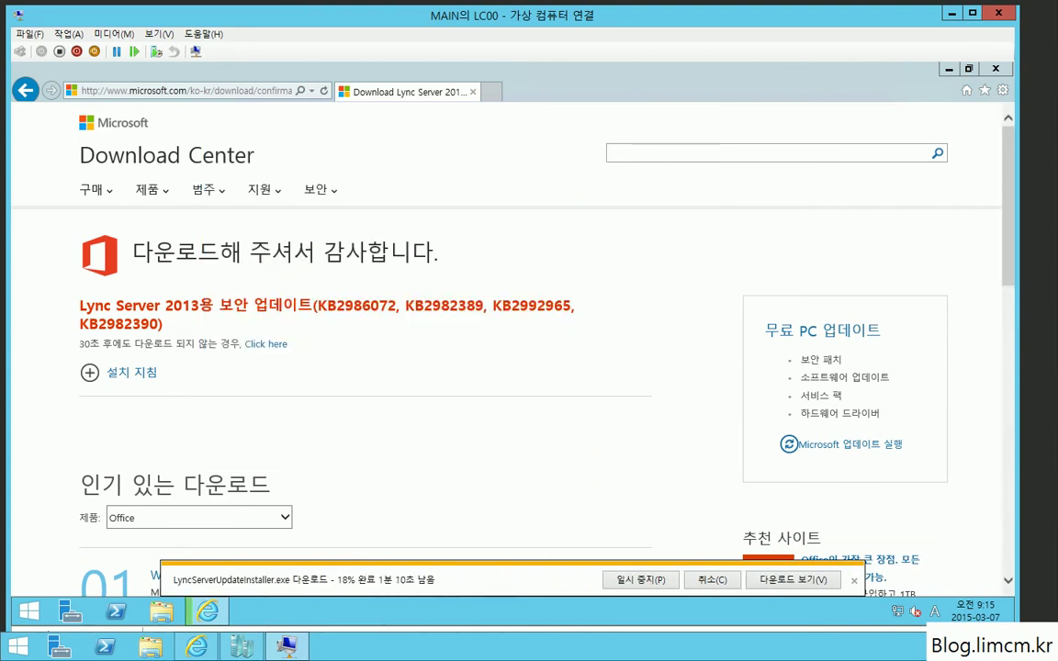
Step: Run LyncServerUpdateInstaller.exe and install the pending Windows Fabric 1.0.1008.0 update
left_click(629, 580)
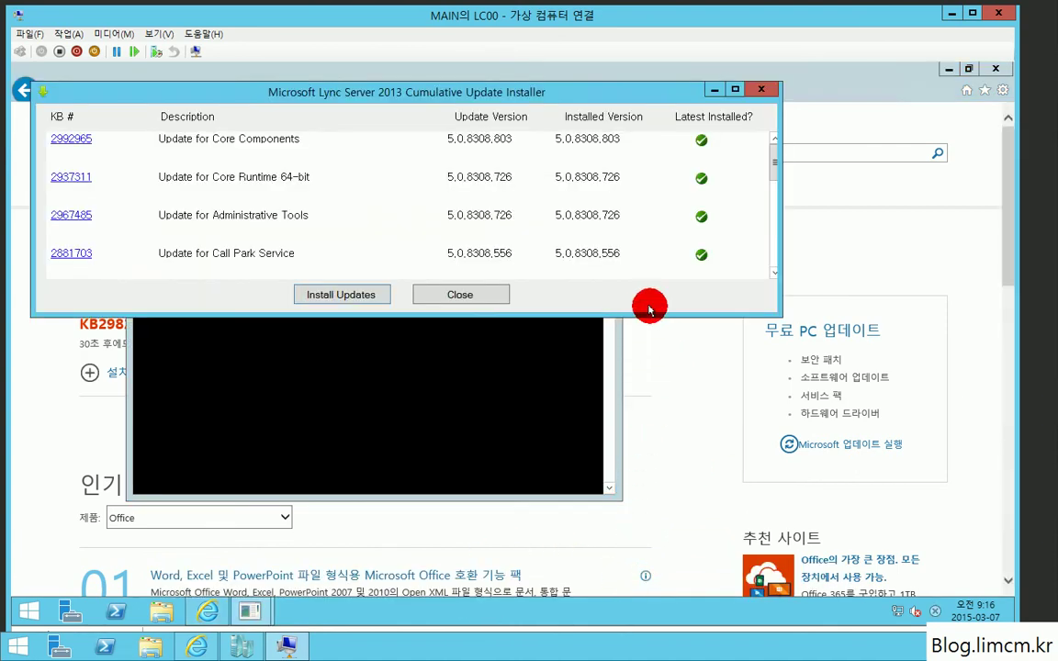
left_click_drag(773, 170, 760, 282)
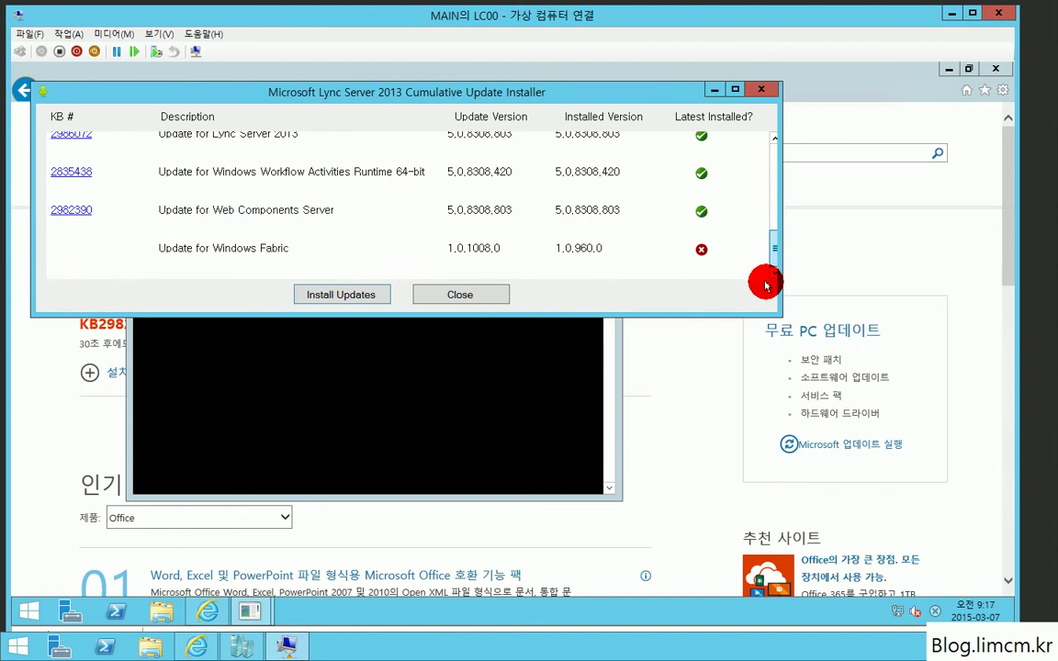
left_click(332, 295)
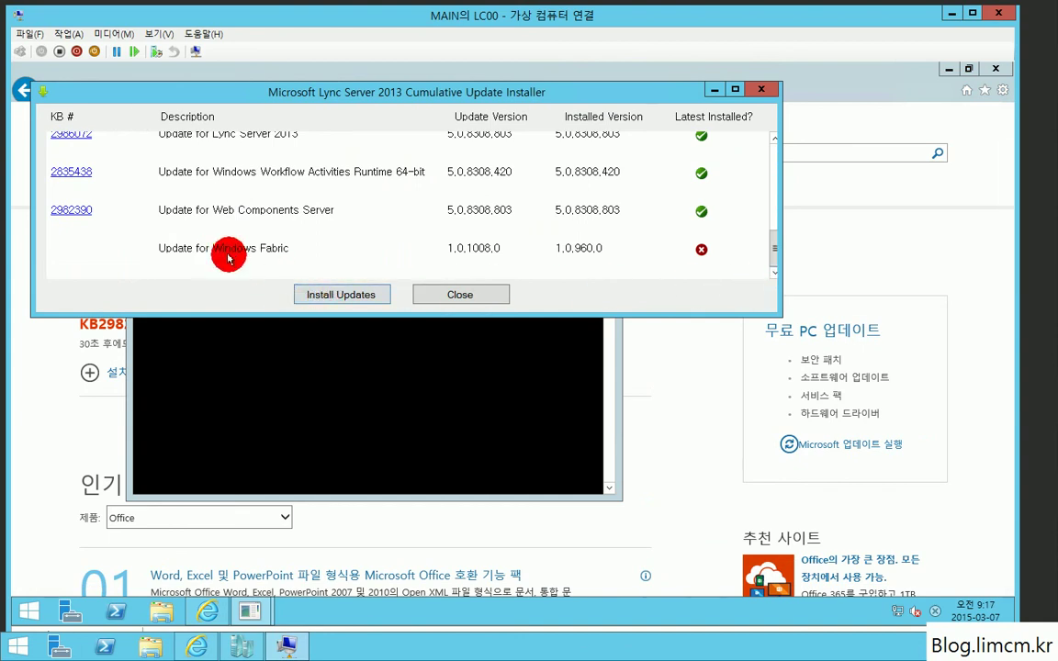
left_click(336, 296)
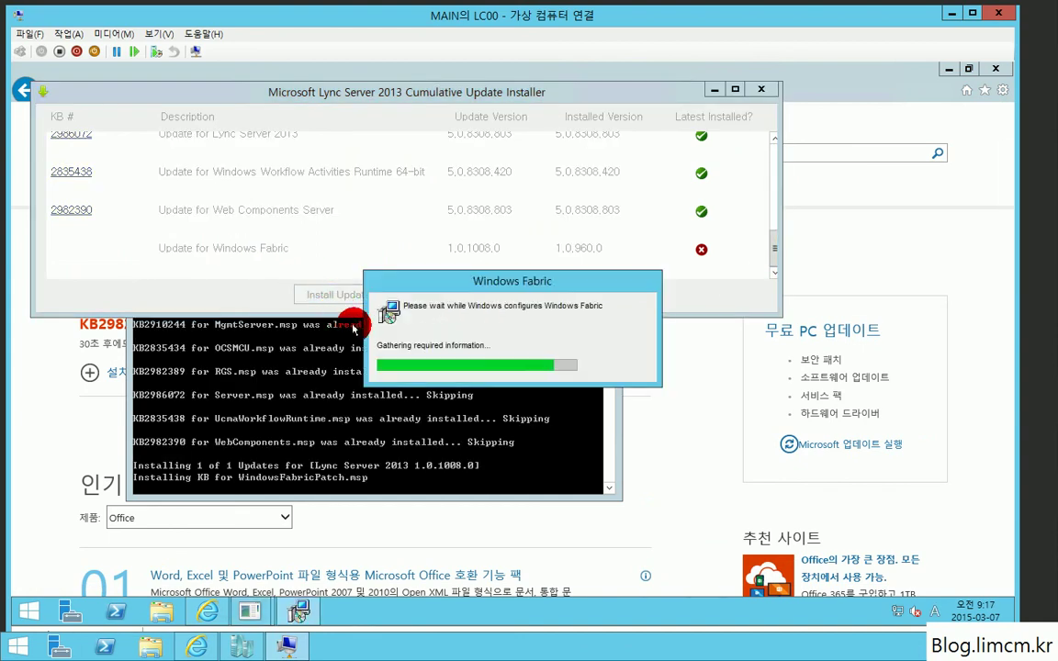